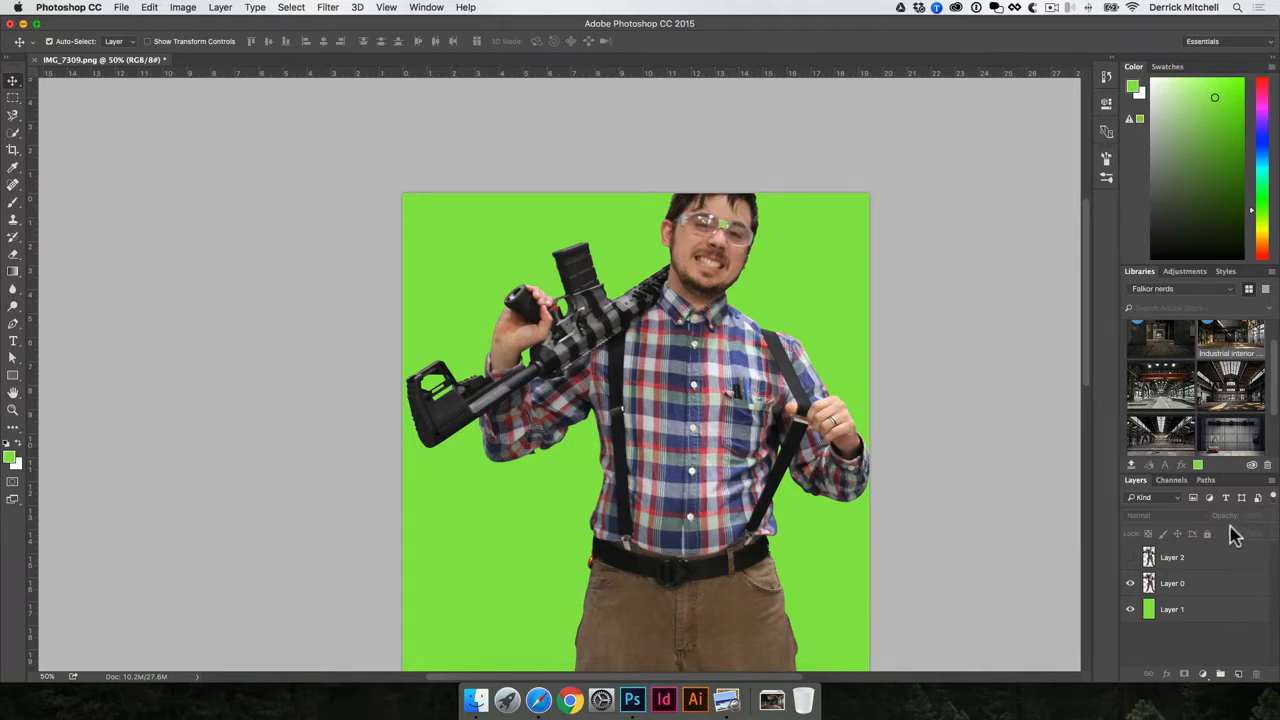
# - Save the man's outline work path in the Paths panel under the name 'cutout'
pyautogui.click(1206, 480)
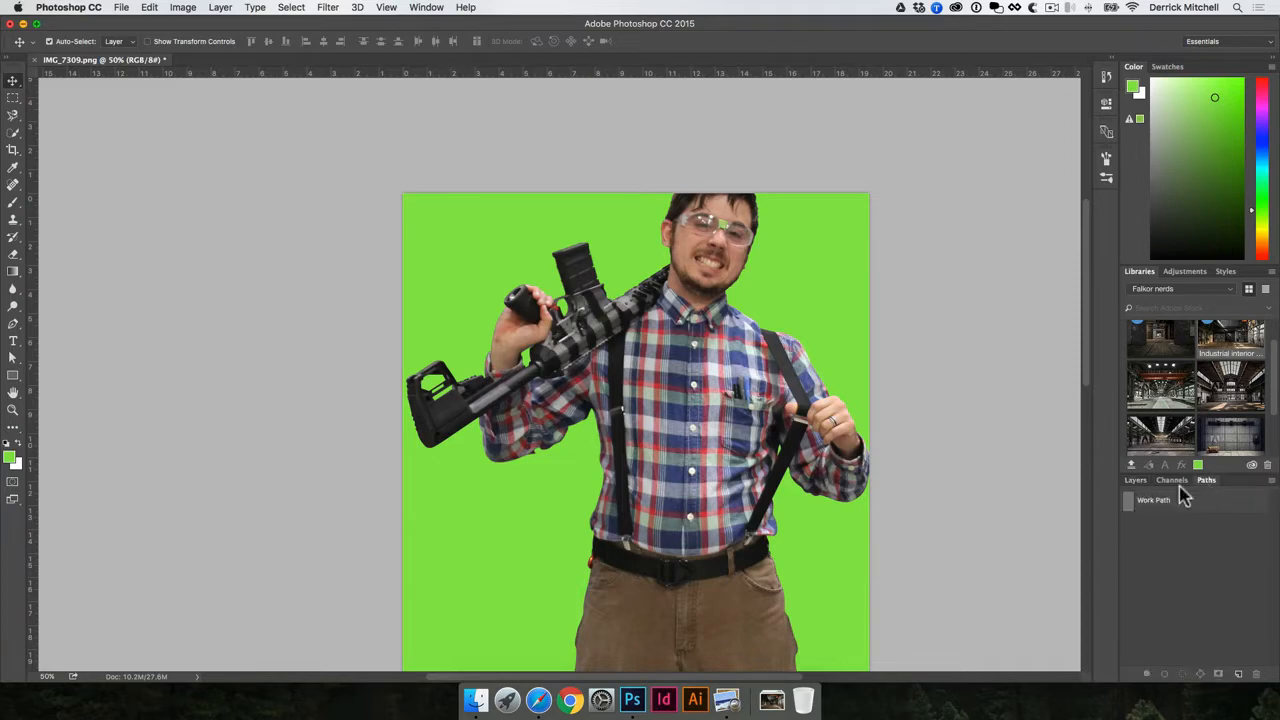
pyautogui.click(774, 345)
pyautogui.doubleClick(1157, 507)
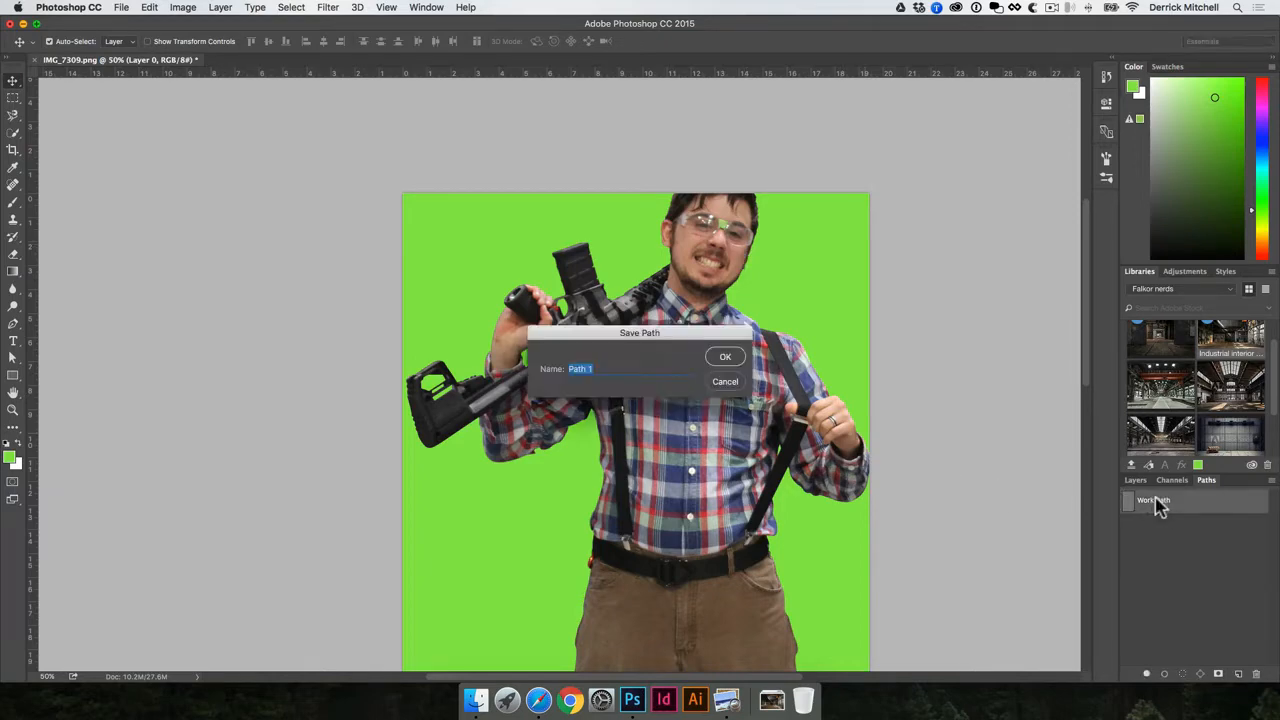
pyautogui.write('cutout')
pyautogui.press('Return')
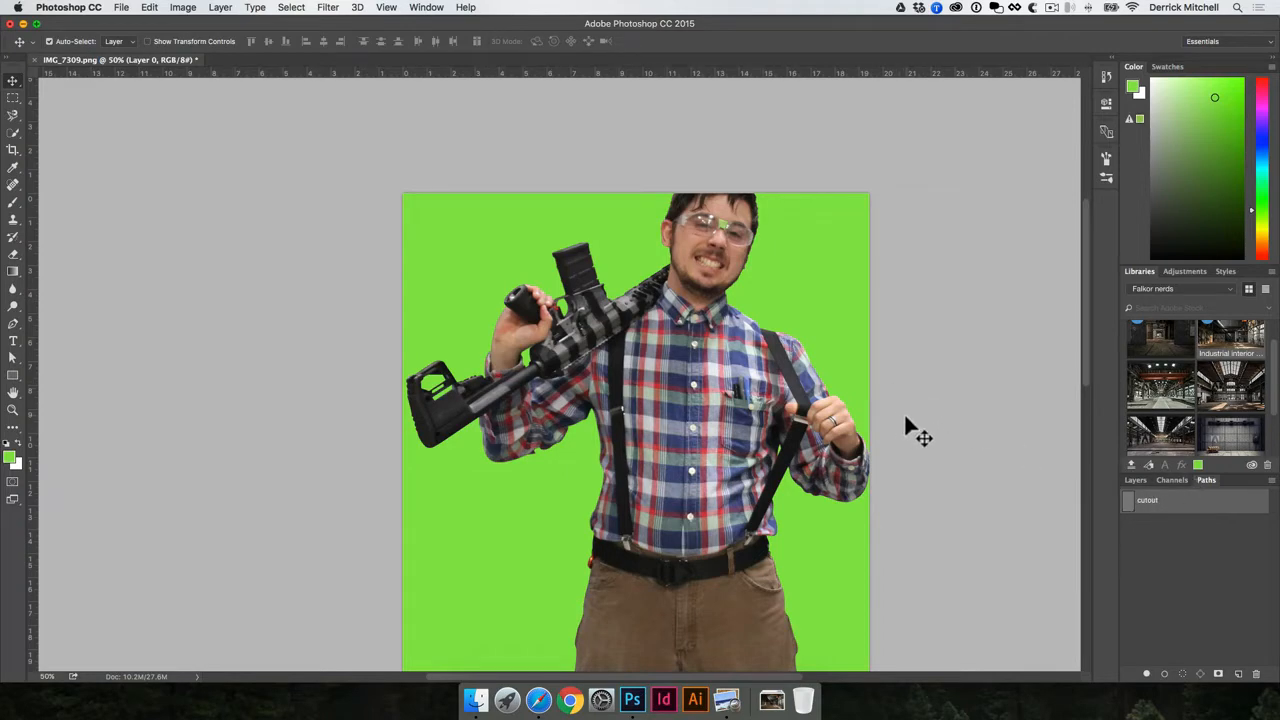
# - Save as IMG_7309-cutout.psd in Photoshop format into composite image > DESIGN FILES > PSD
pyautogui.click(124, 8)
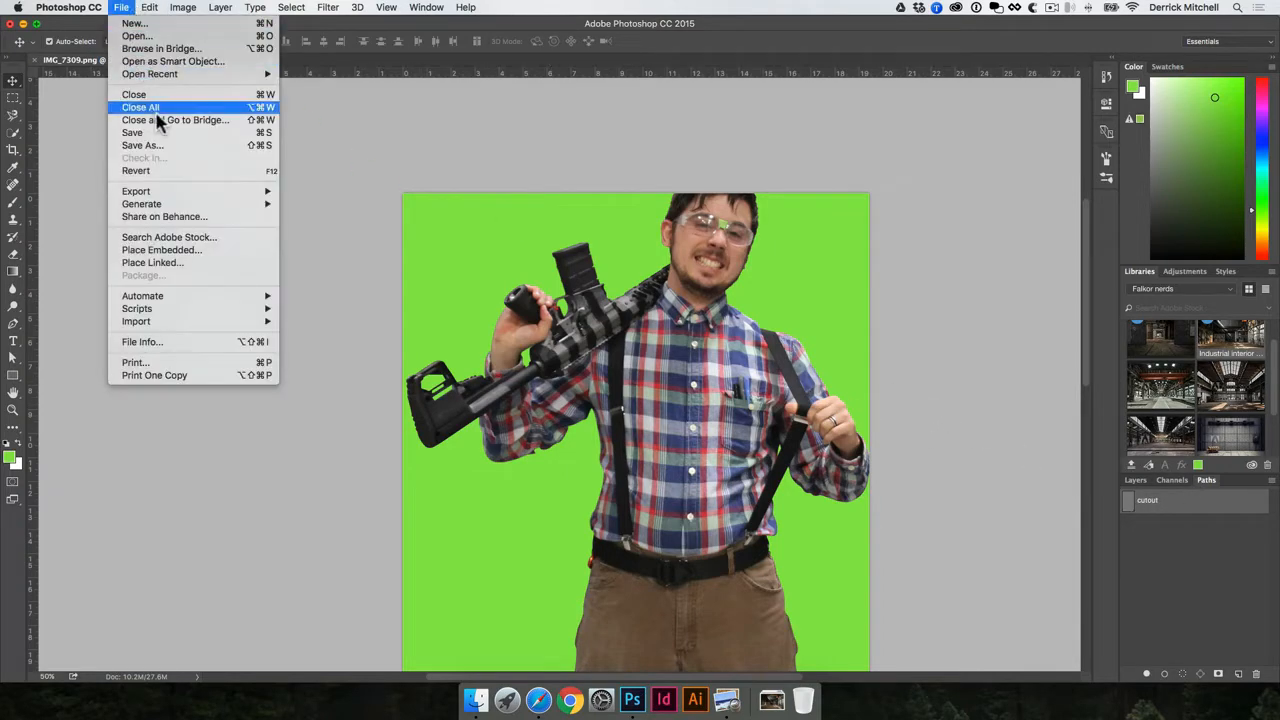
pyautogui.click(160, 132)
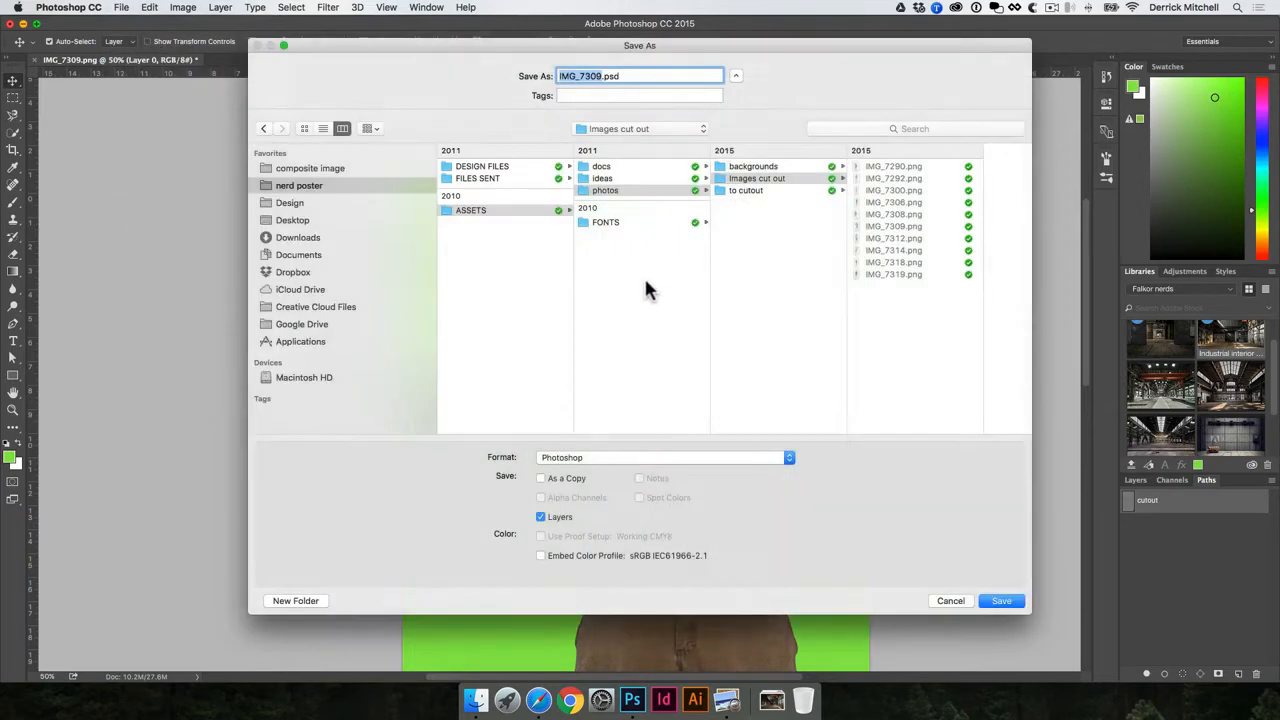
pyautogui.click(314, 168)
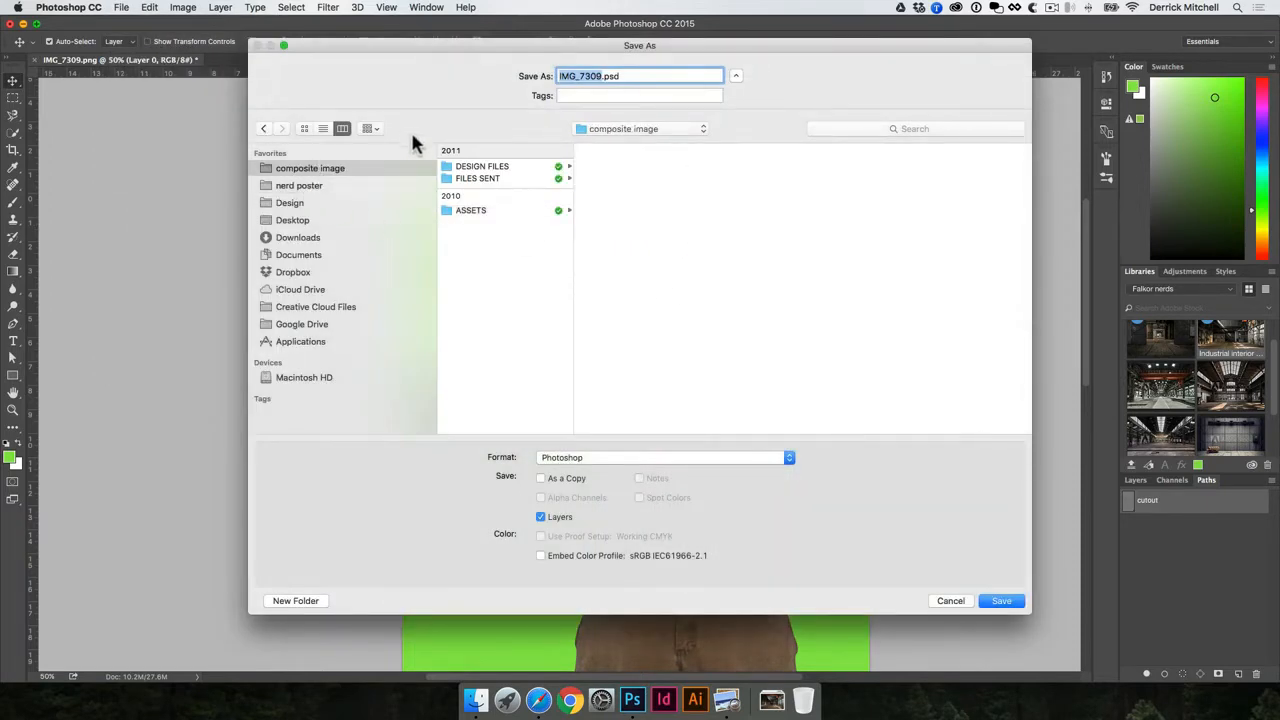
pyautogui.click(504, 166)
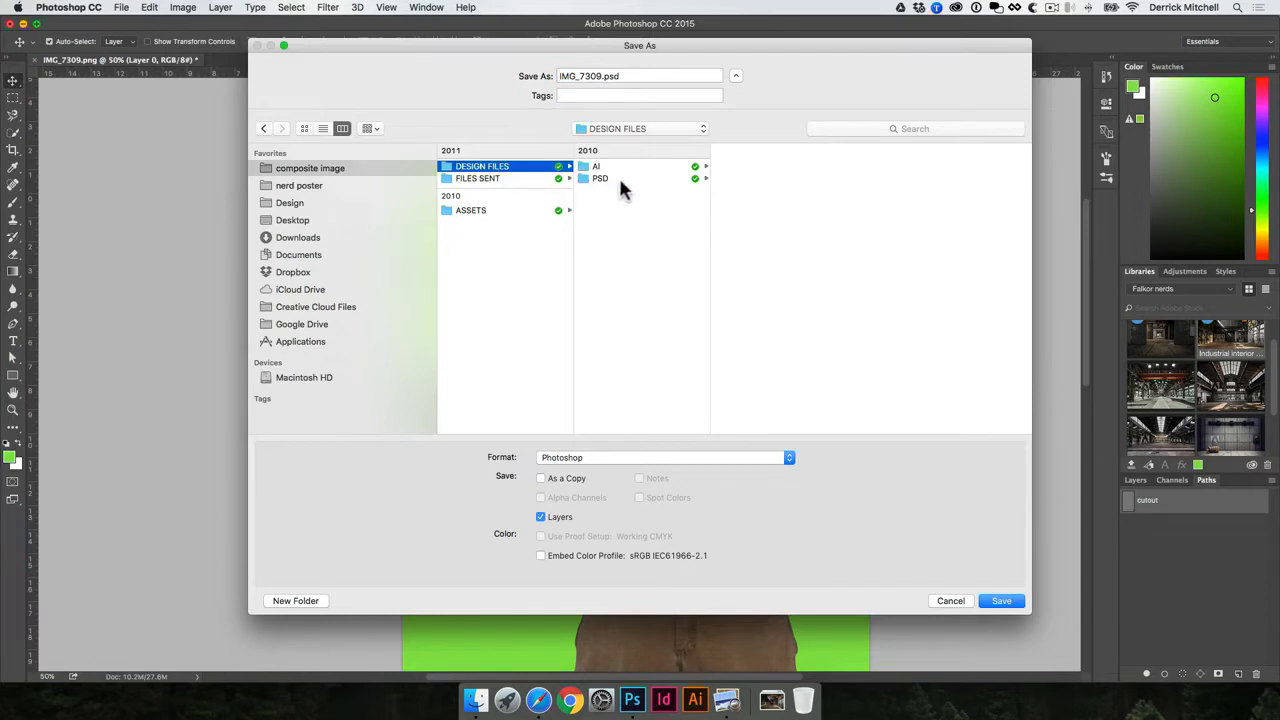
pyautogui.click(618, 178)
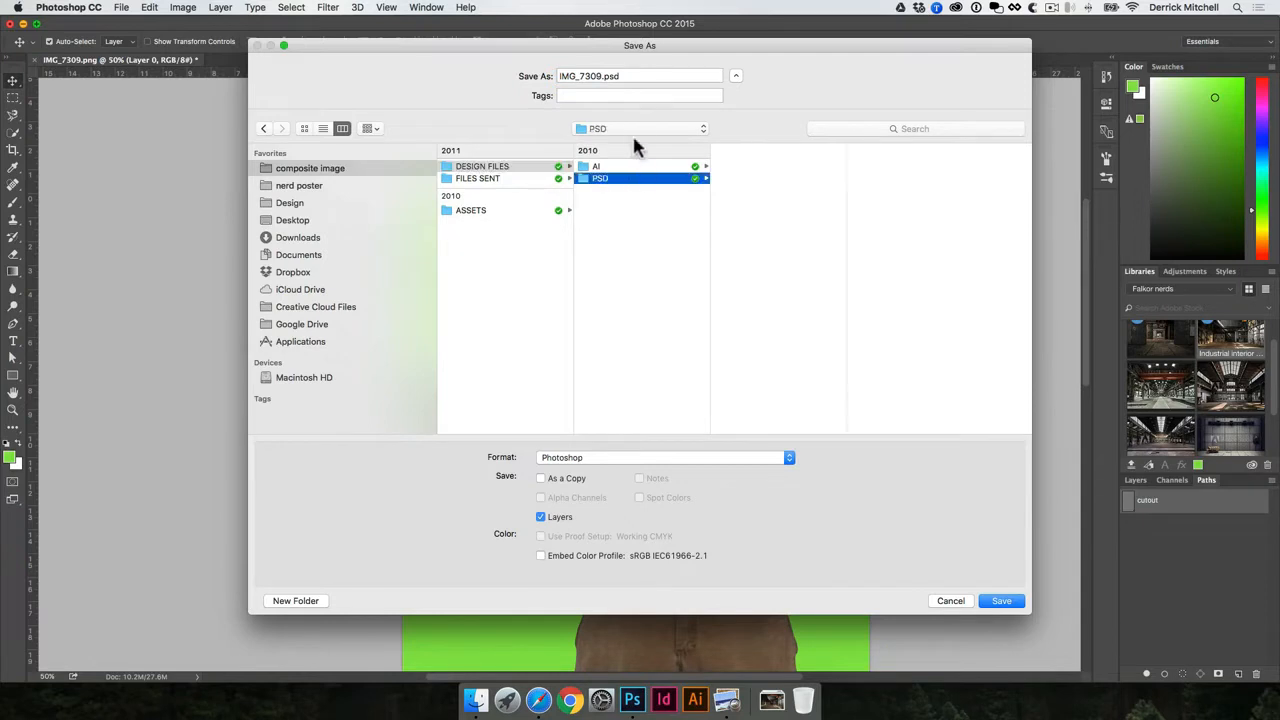
pyautogui.click(601, 75)
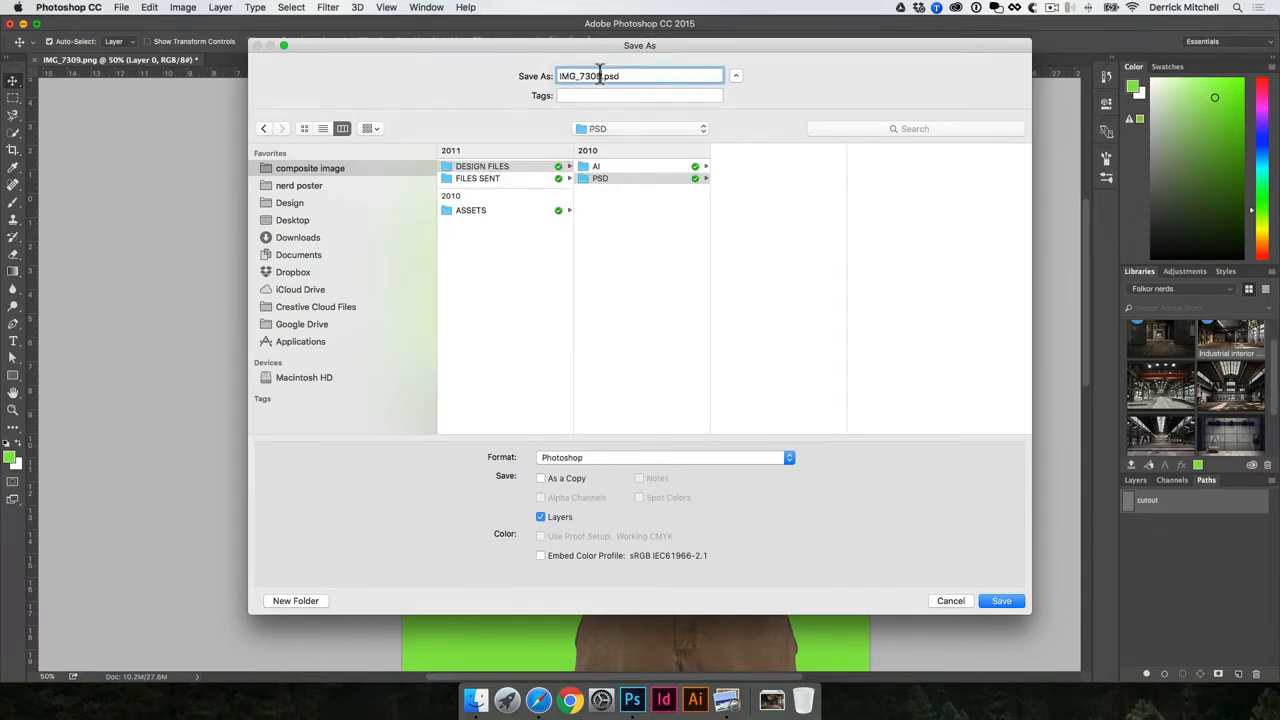
pyautogui.write('-cutout')
pyautogui.moveTo(603, 77); pyautogui.dragTo(552, 78)
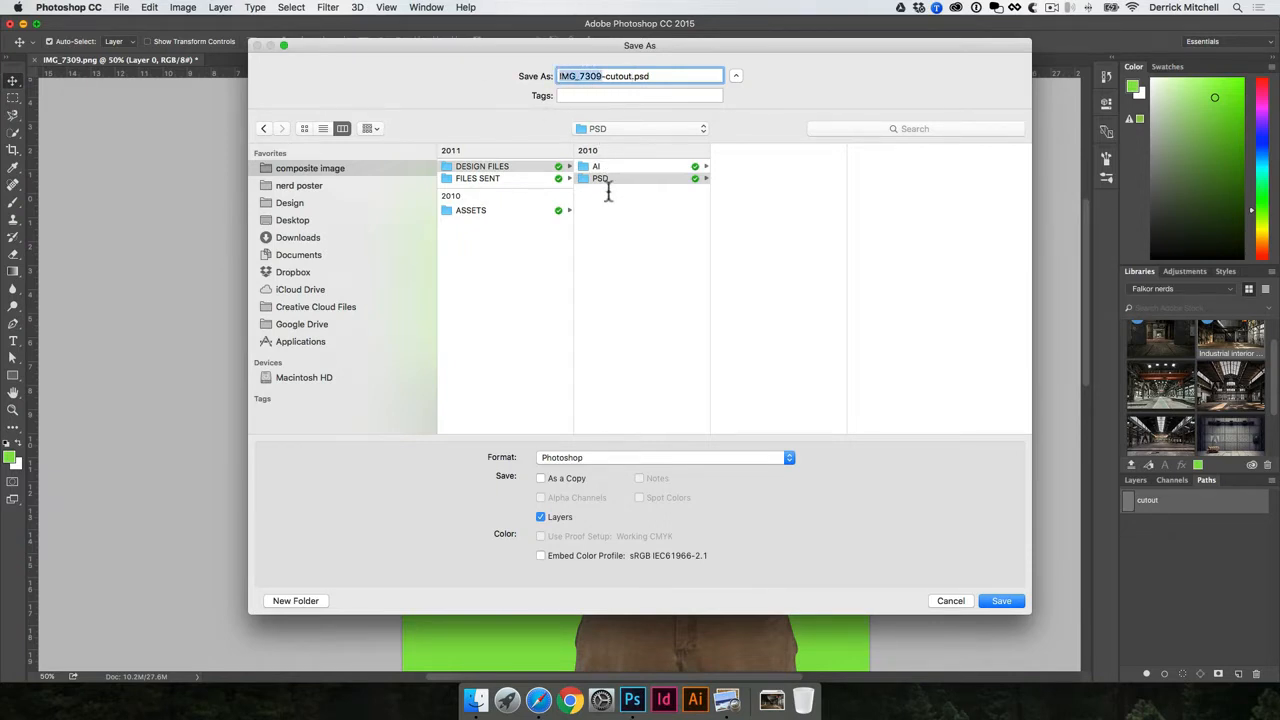
pyautogui.click(740, 174)
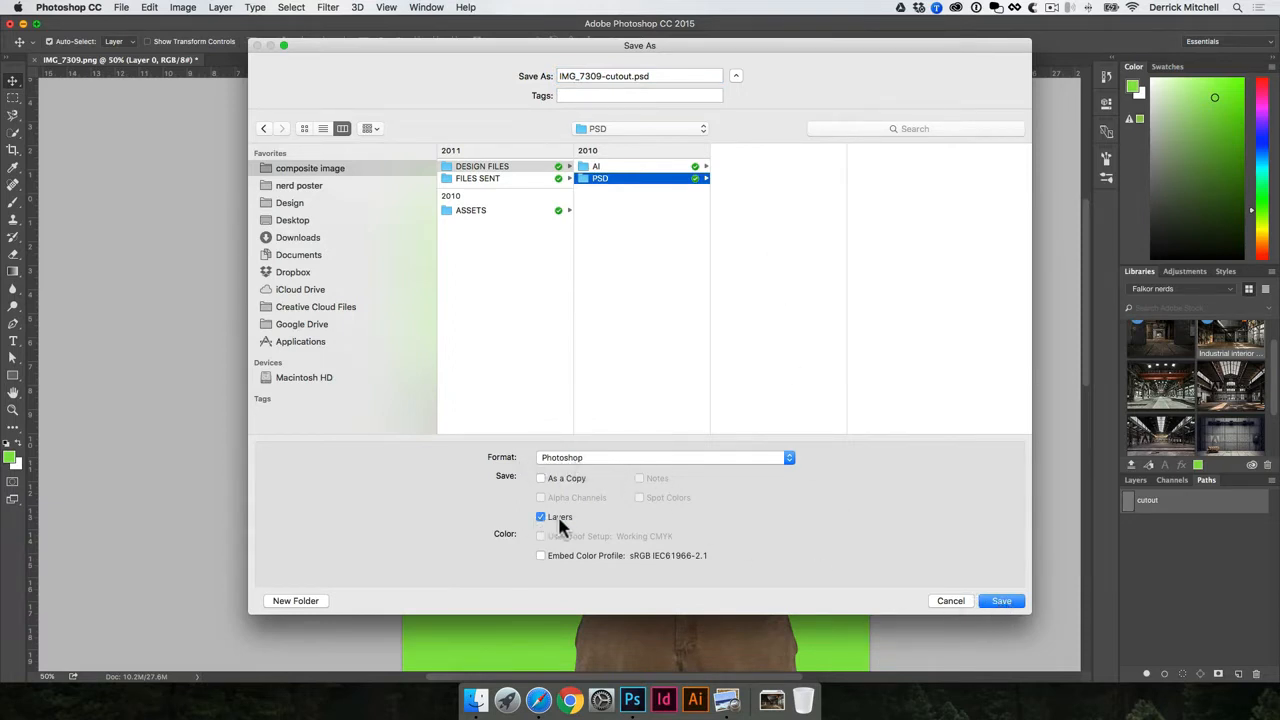
pyautogui.click(567, 458)
pyautogui.click(474, 461)
pyautogui.click(1003, 601)
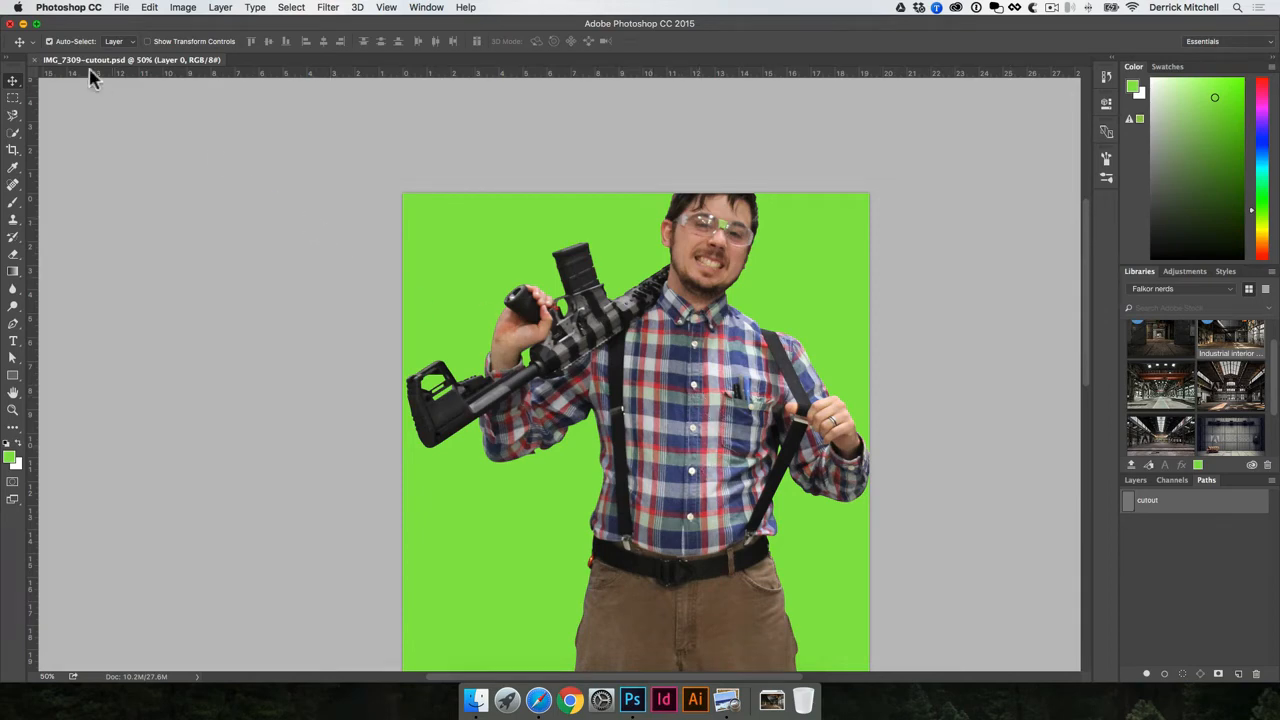
# - Close the cut-out file and create a new U.S. Paper Letter document, 8.5 × 11 in, 300 ppi
pyautogui.click(35, 61)
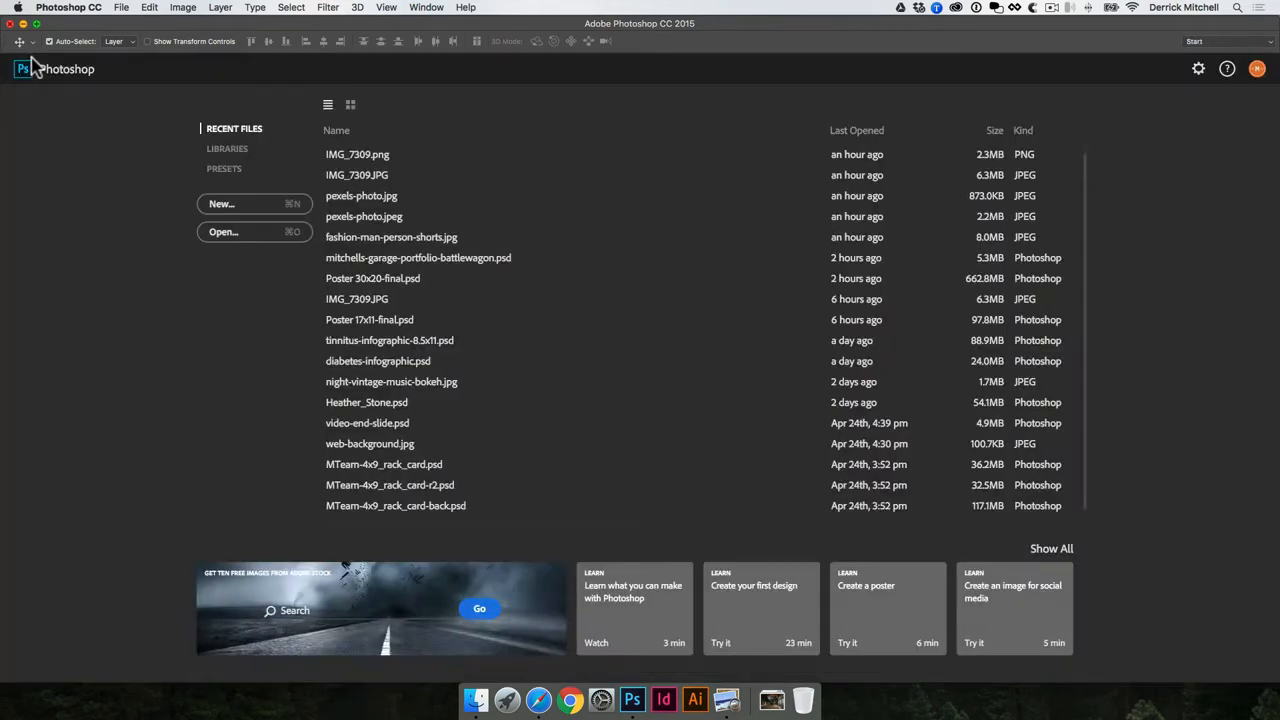
pyautogui.click(248, 205)
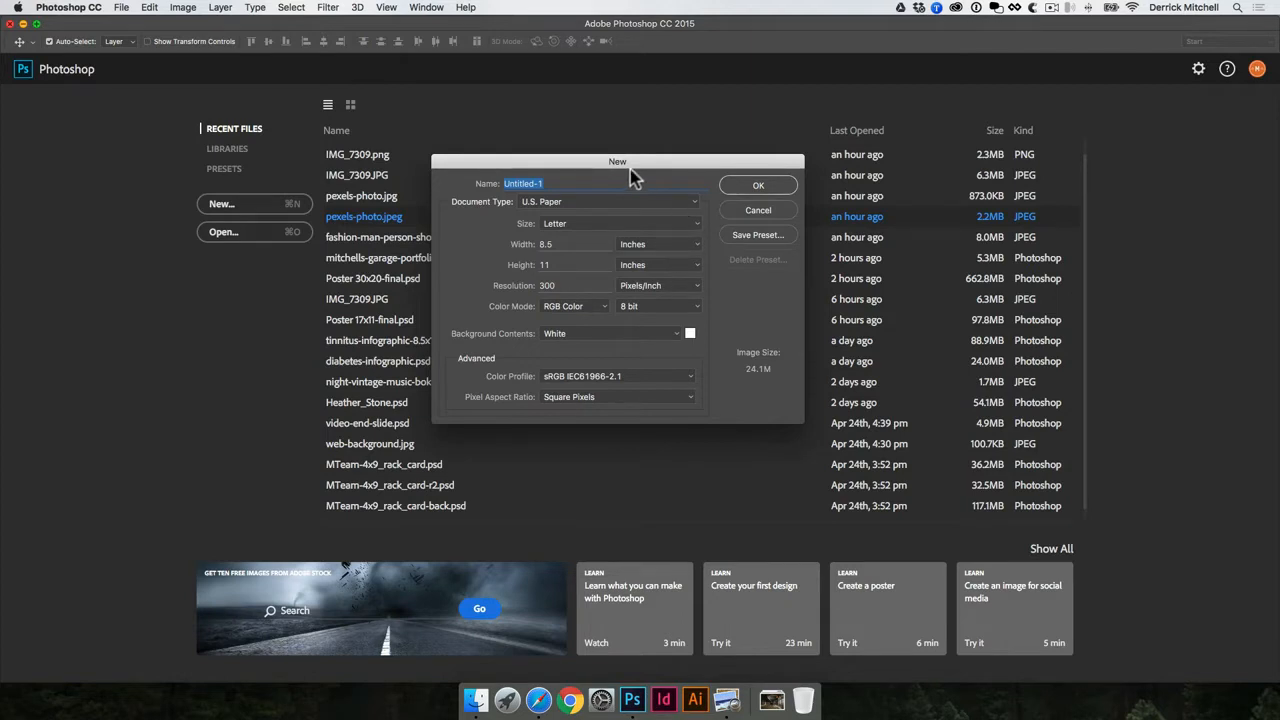
pyautogui.moveTo(630, 170); pyautogui.dragTo(817, 184)
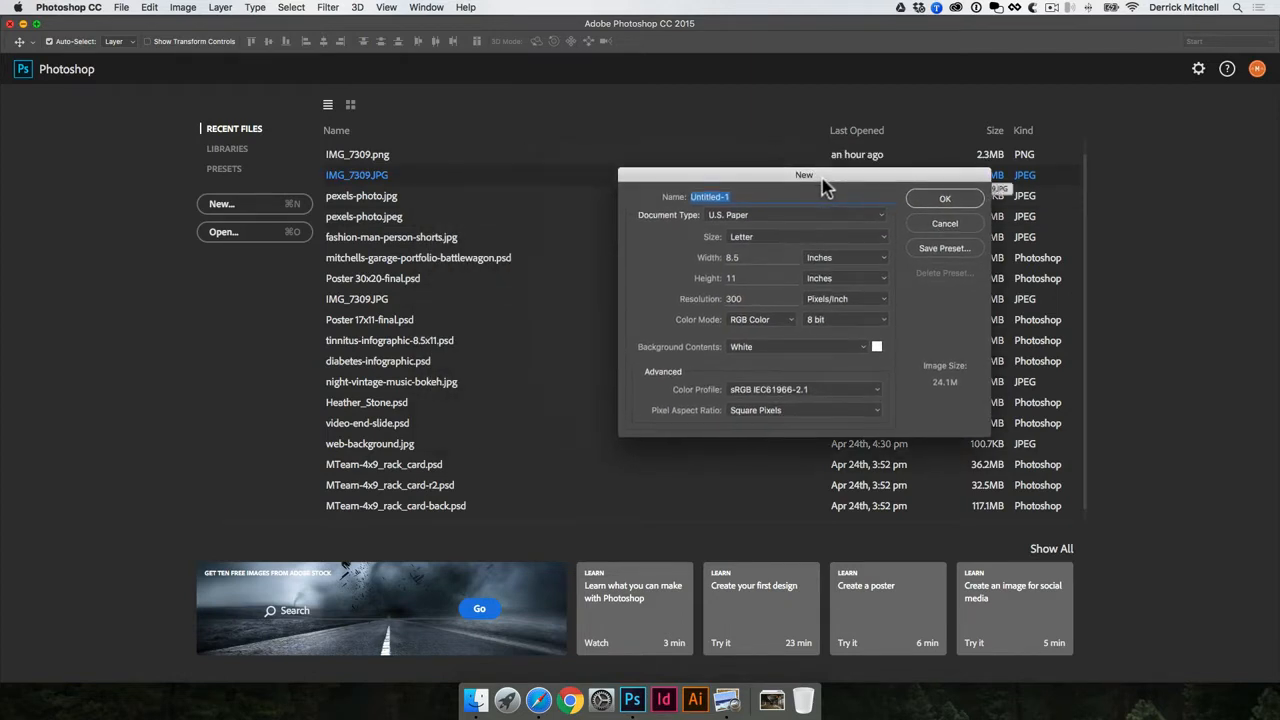
pyautogui.click(884, 218)
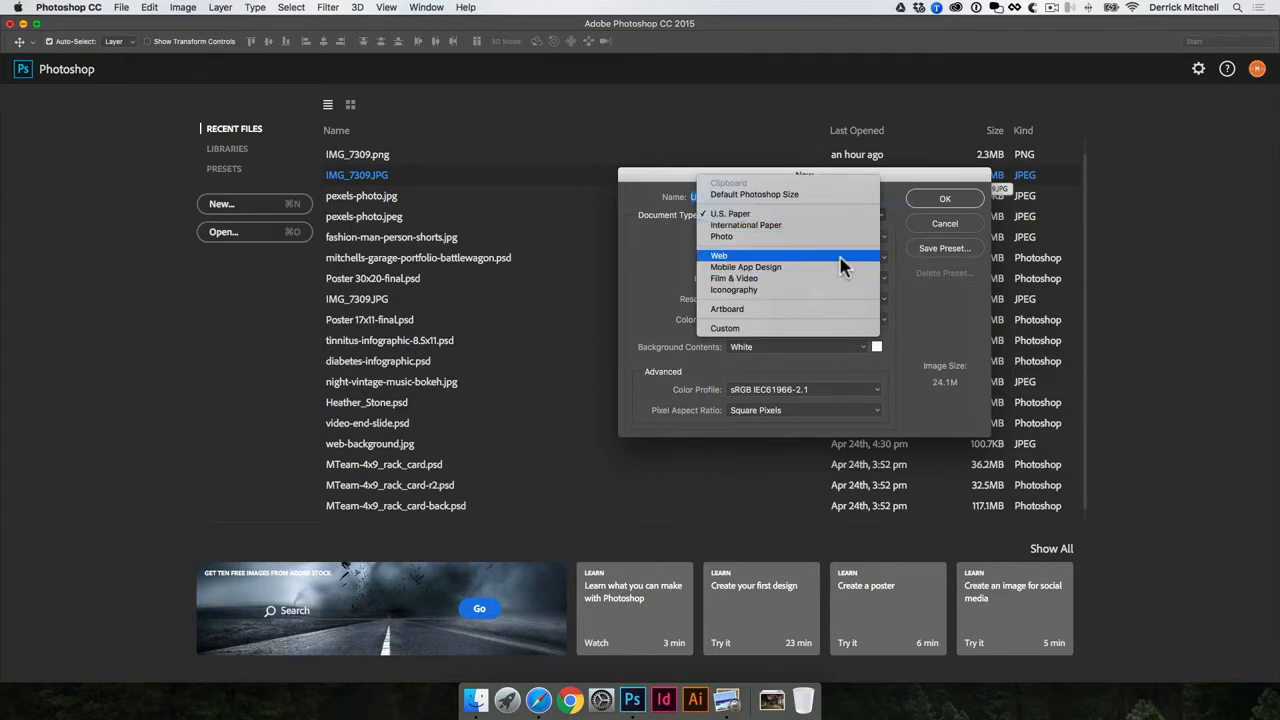
pyautogui.click(647, 278)
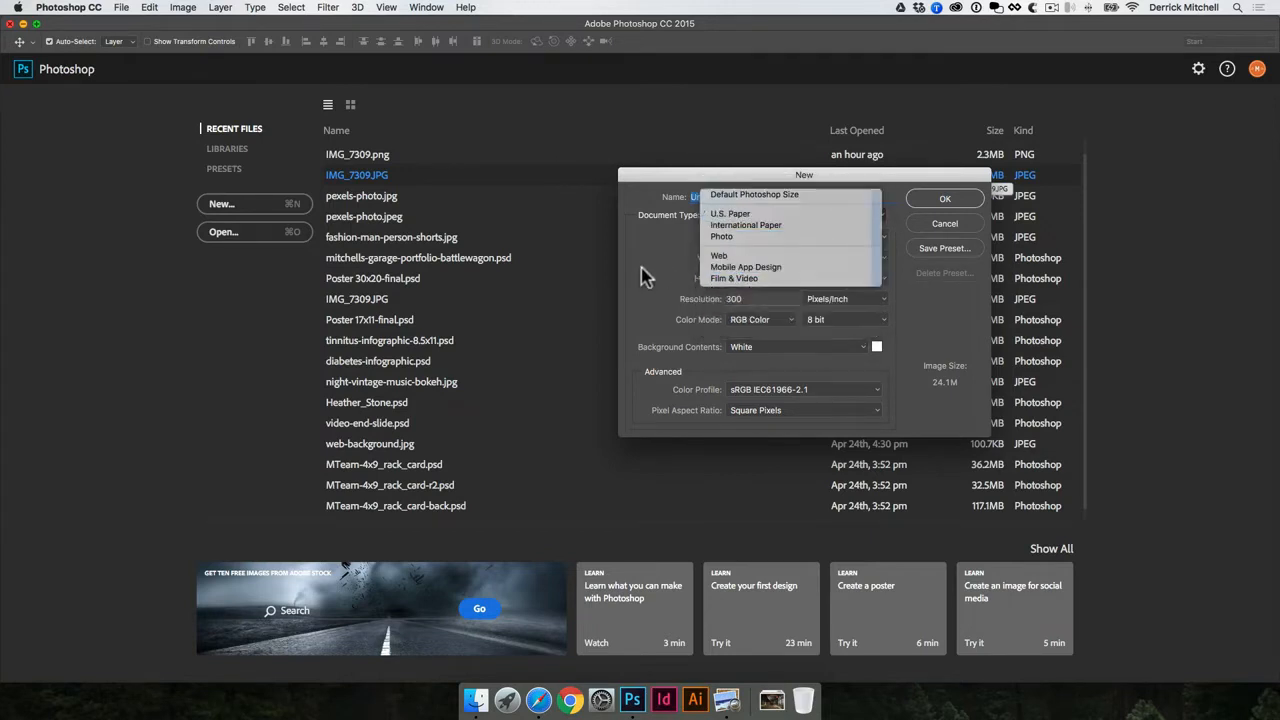
pyautogui.moveTo(802, 174); pyautogui.dragTo(775, 193)
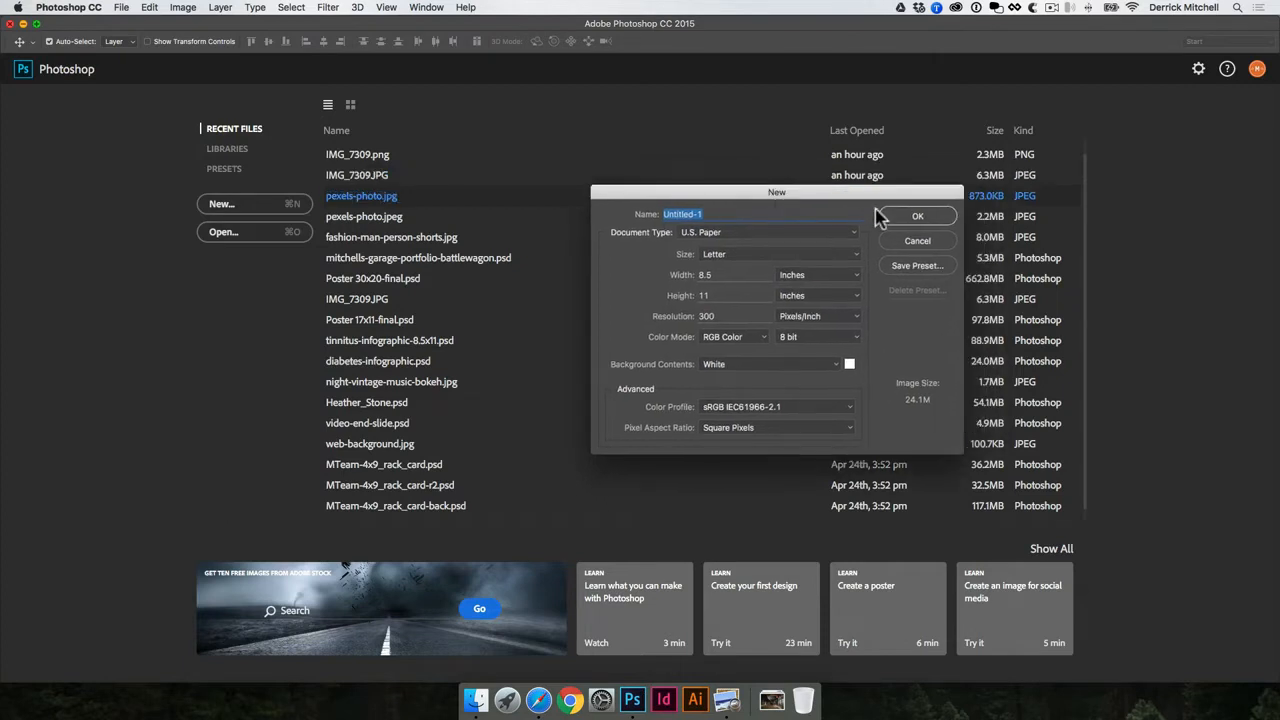
pyautogui.click(914, 215)
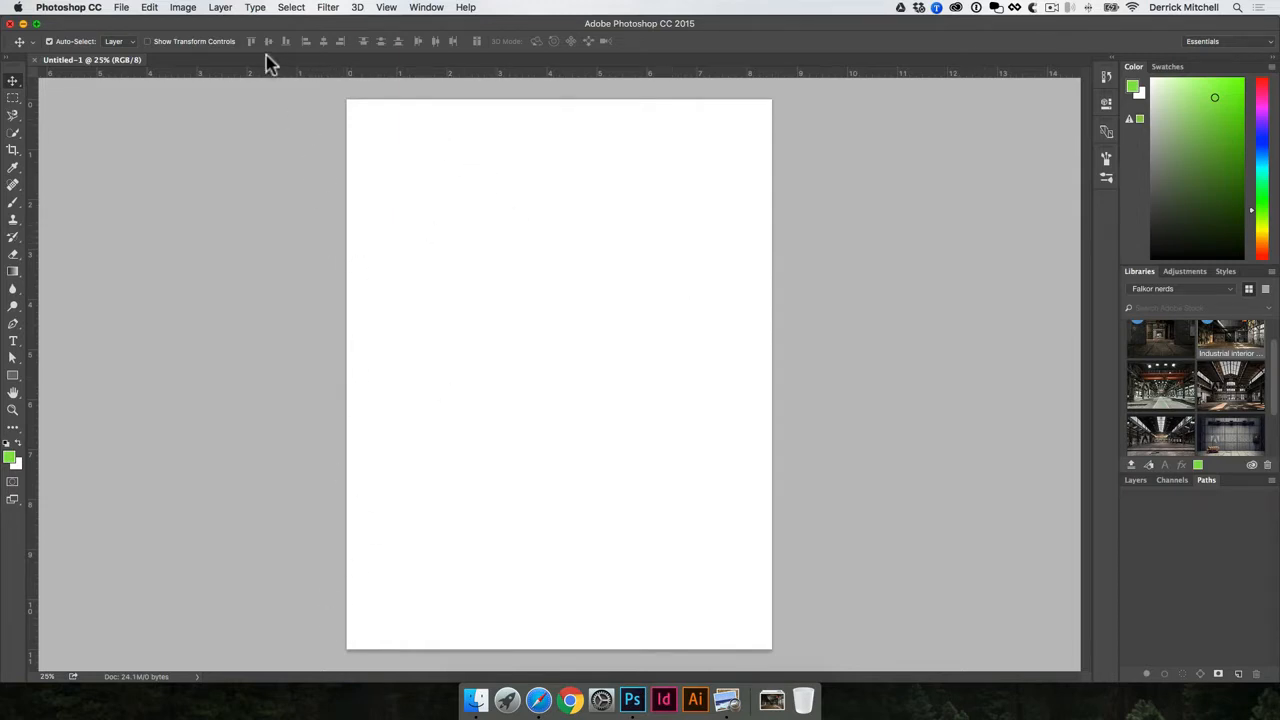
# - Rotate the canvas to landscape orientation
pyautogui.click(182, 7)
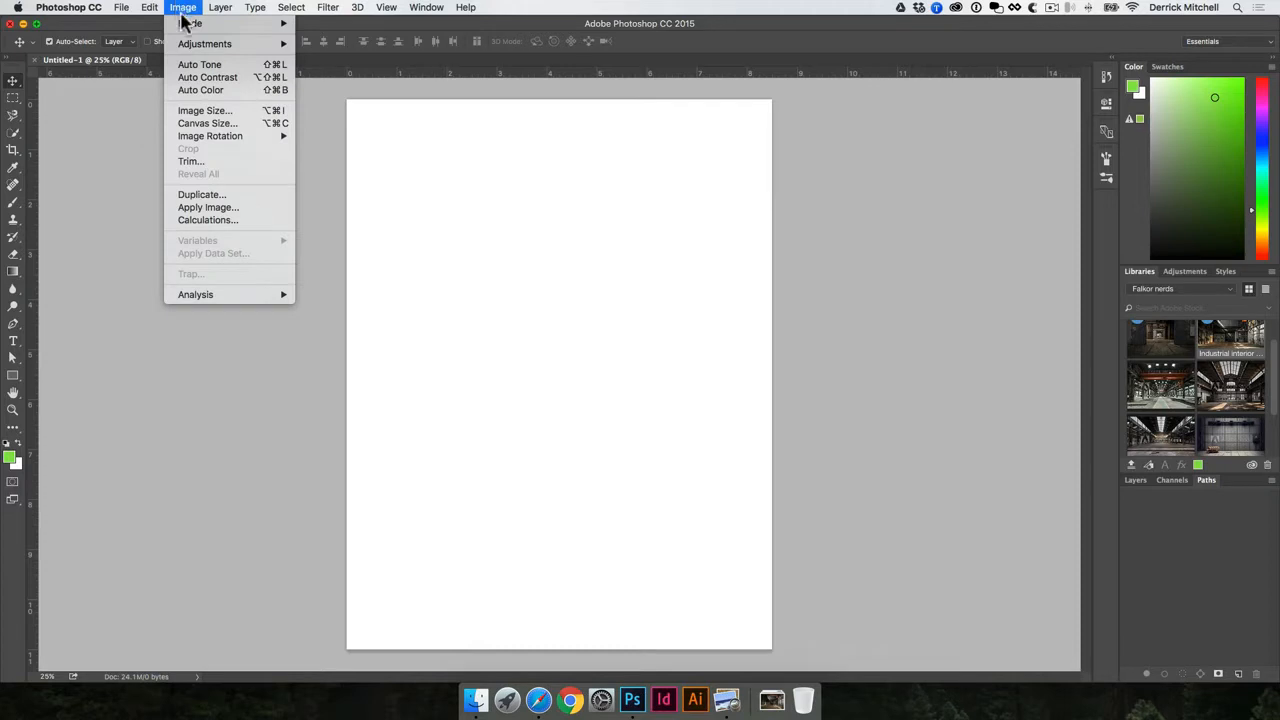
pyautogui.moveTo(235, 138)
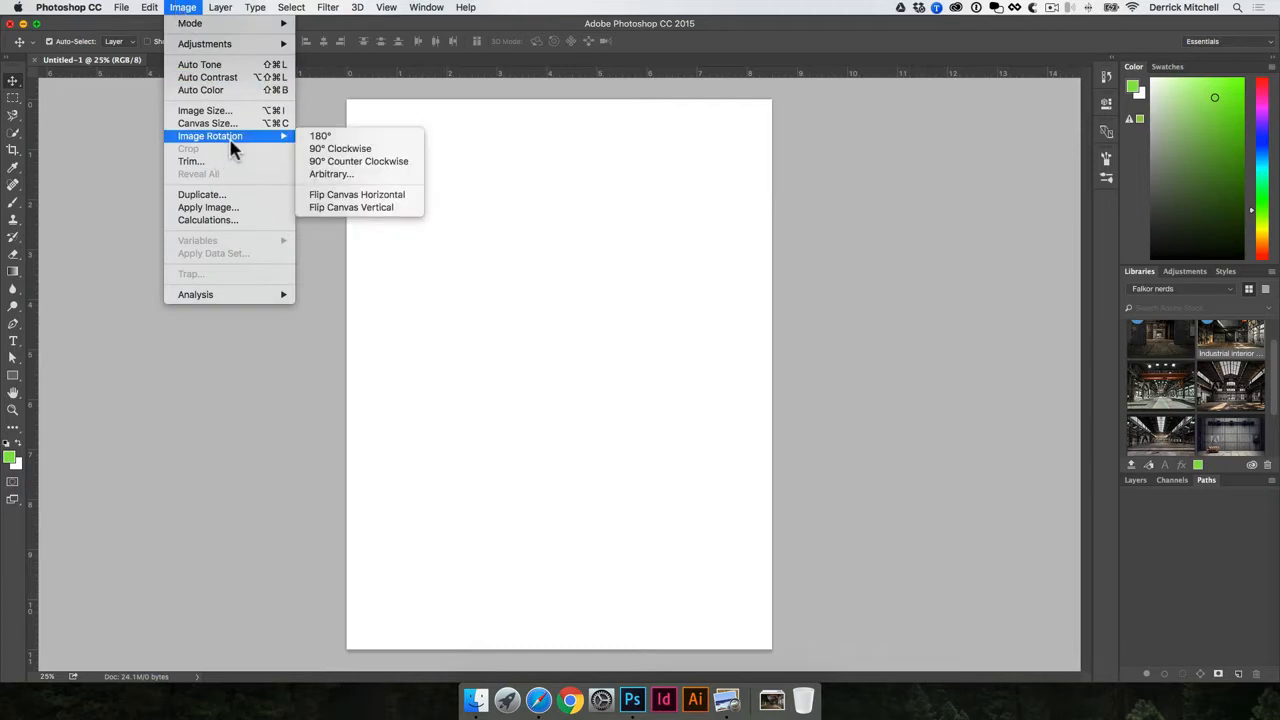
pyautogui.click(341, 152)
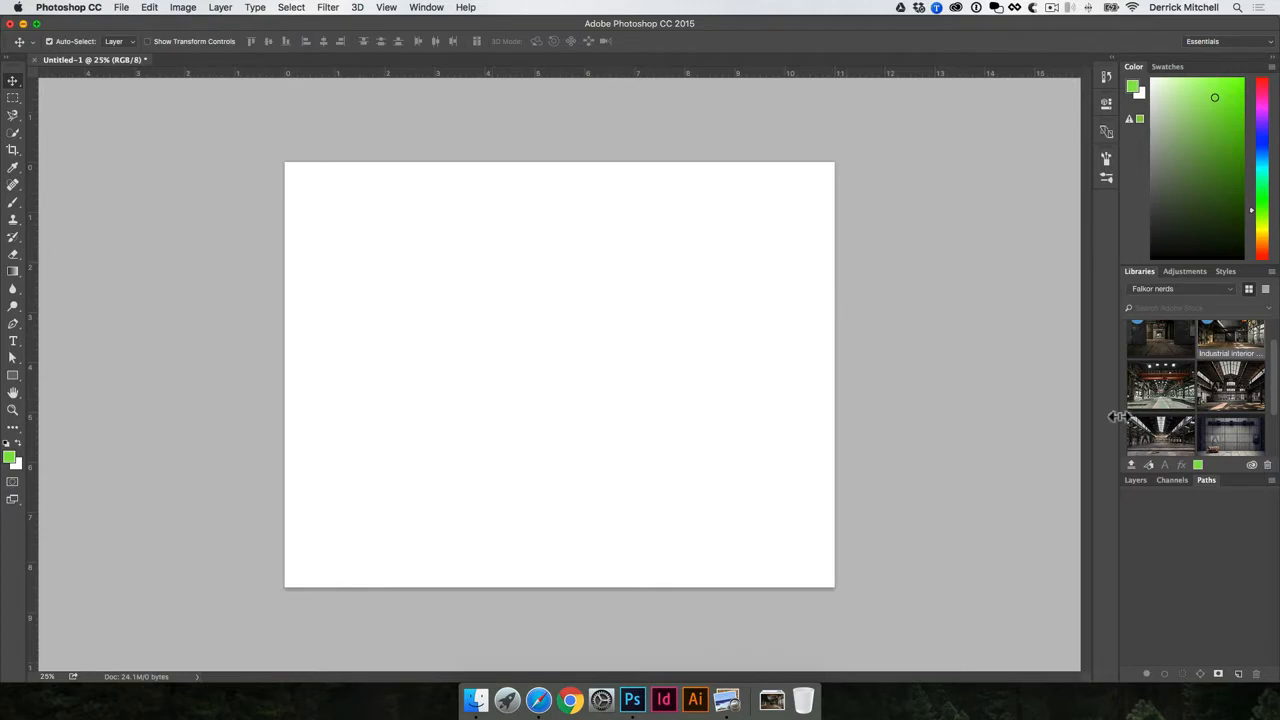
# - Place the factory interior image, scaled proportionally to about 82% to fill the canvas, as its own layer
pyautogui.scroll(2, 1160, 410)
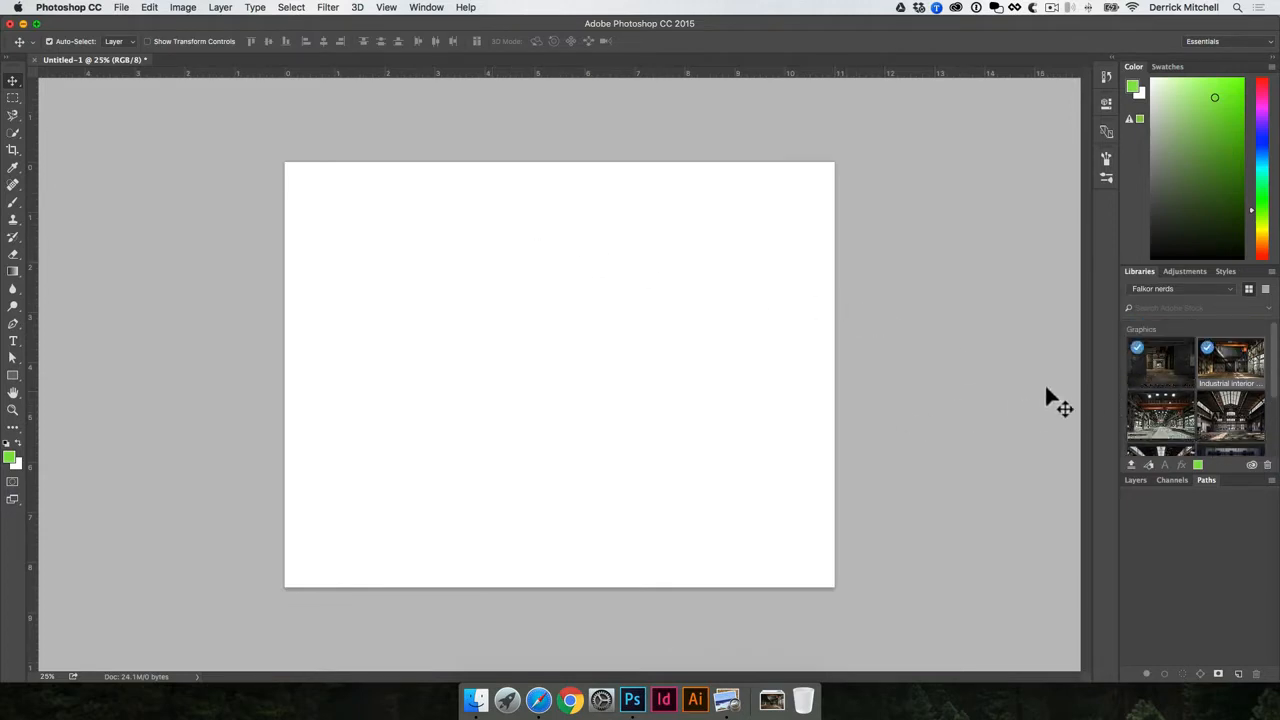
pyautogui.moveTo(1230, 362); pyautogui.dragTo(689, 316)
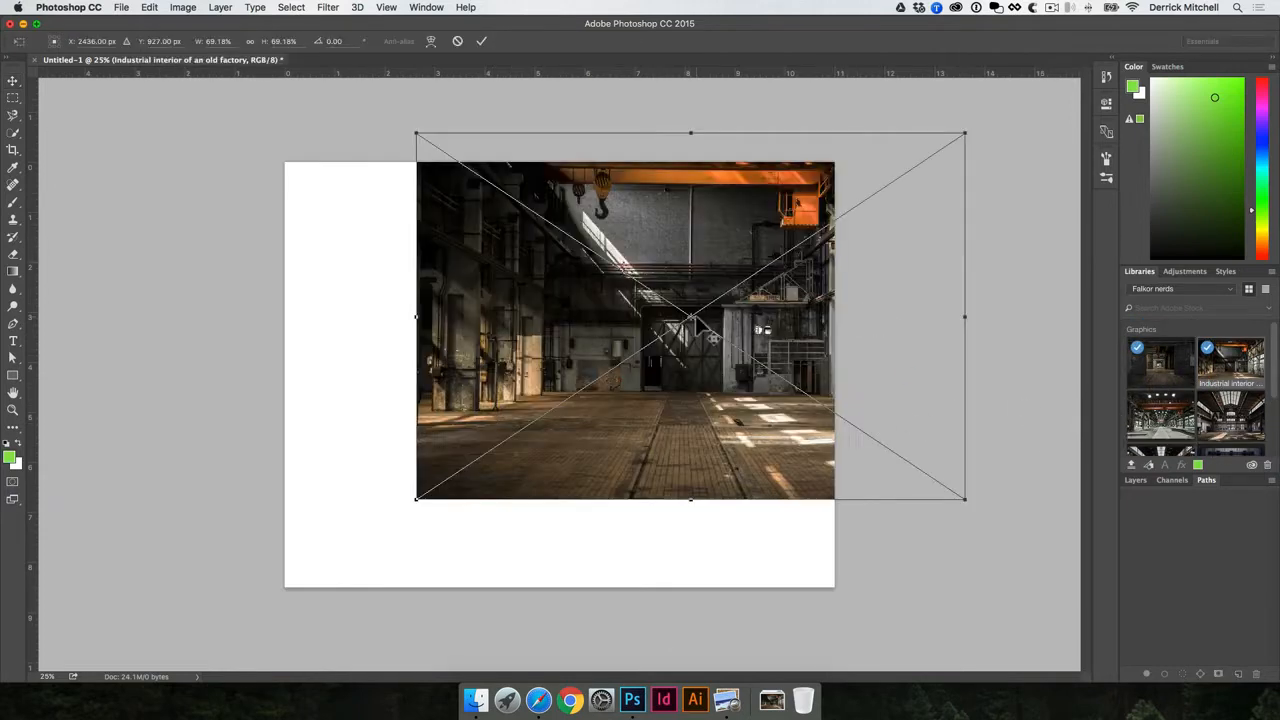
pyautogui.moveTo(688, 256); pyautogui.dragTo(566, 258)
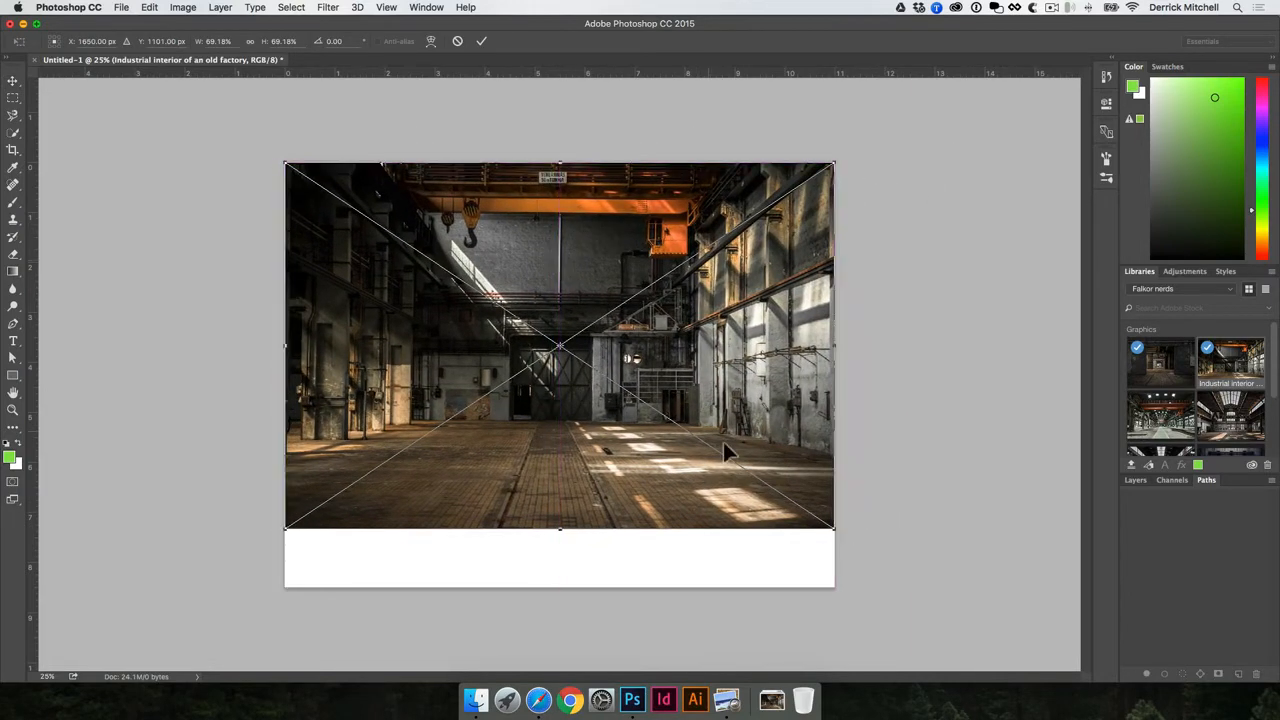
pyautogui.moveTo(840, 540); pyautogui.dragTo(940, 590)
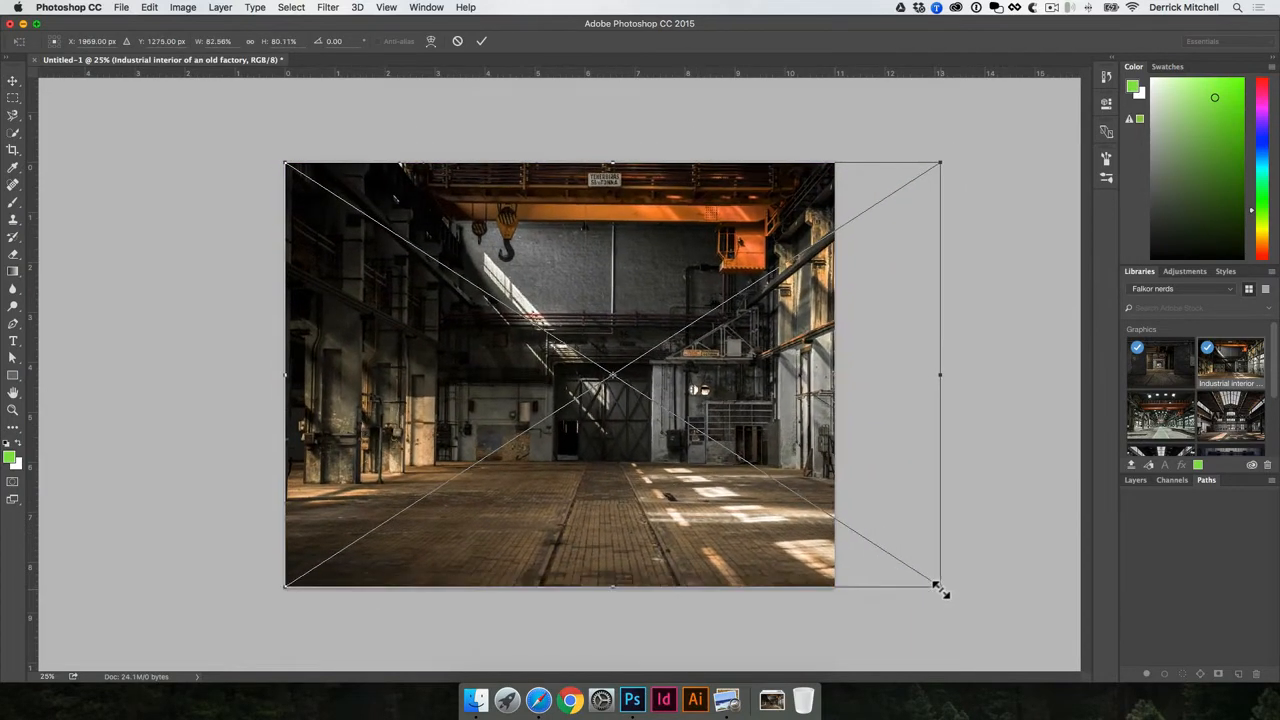
pyautogui.press('super+z')
pyautogui.moveTo(837, 532); pyautogui.dragTo(934, 598)
pyautogui.press('Return')
pyautogui.moveTo(784, 474); pyautogui.dragTo(737, 477)
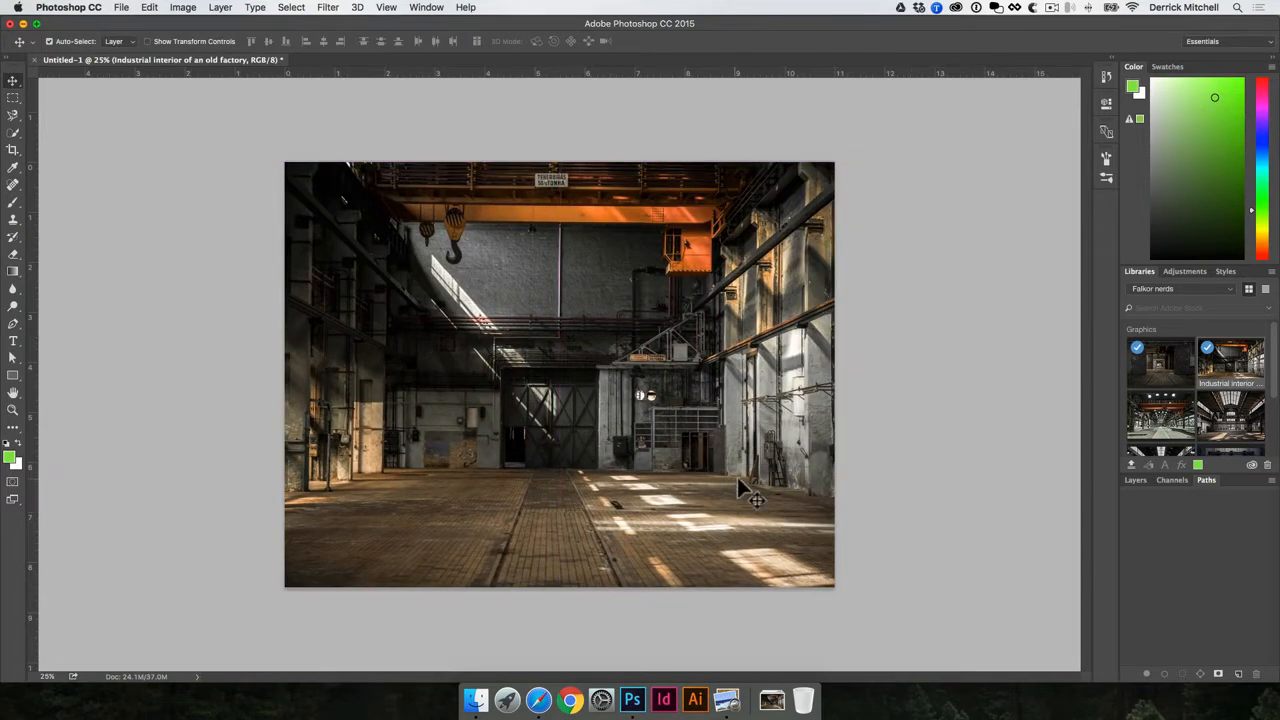
pyautogui.click(881, 378)
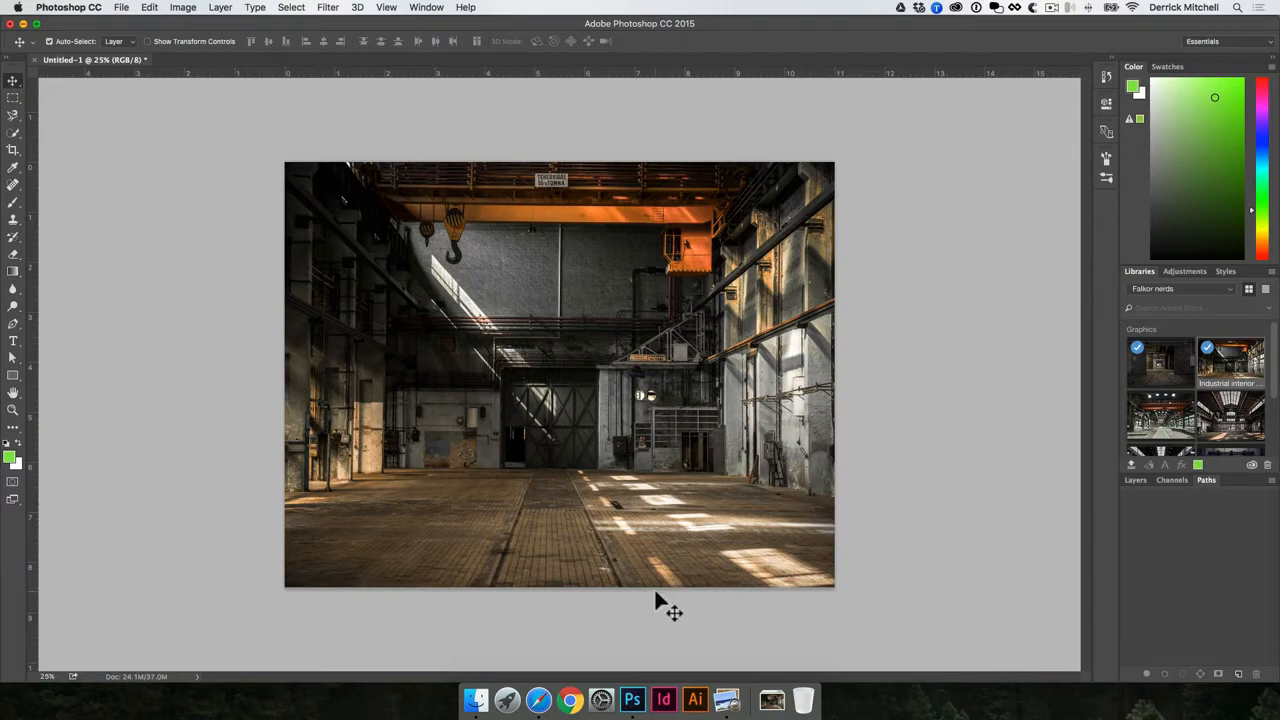
pyautogui.click(1136, 481)
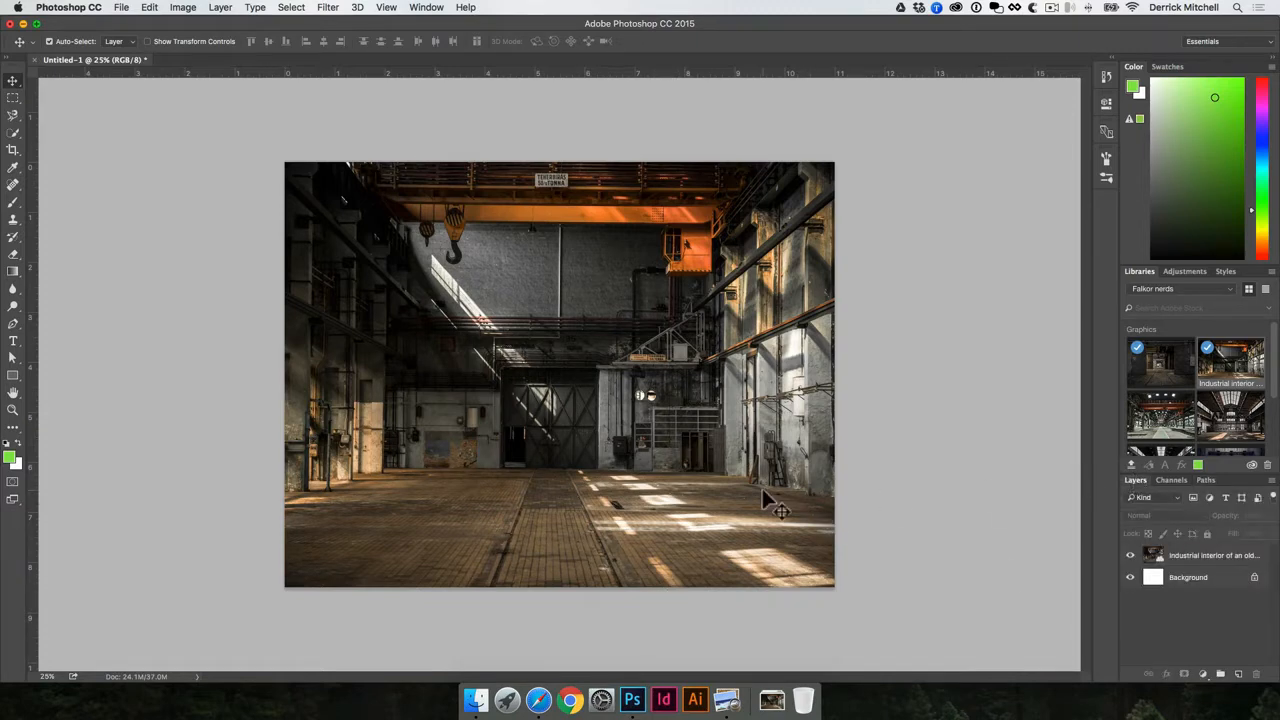
# - Open IMG_7309-cutout.psd from Finder and drag the man into the factory document
pyautogui.click(482, 702)
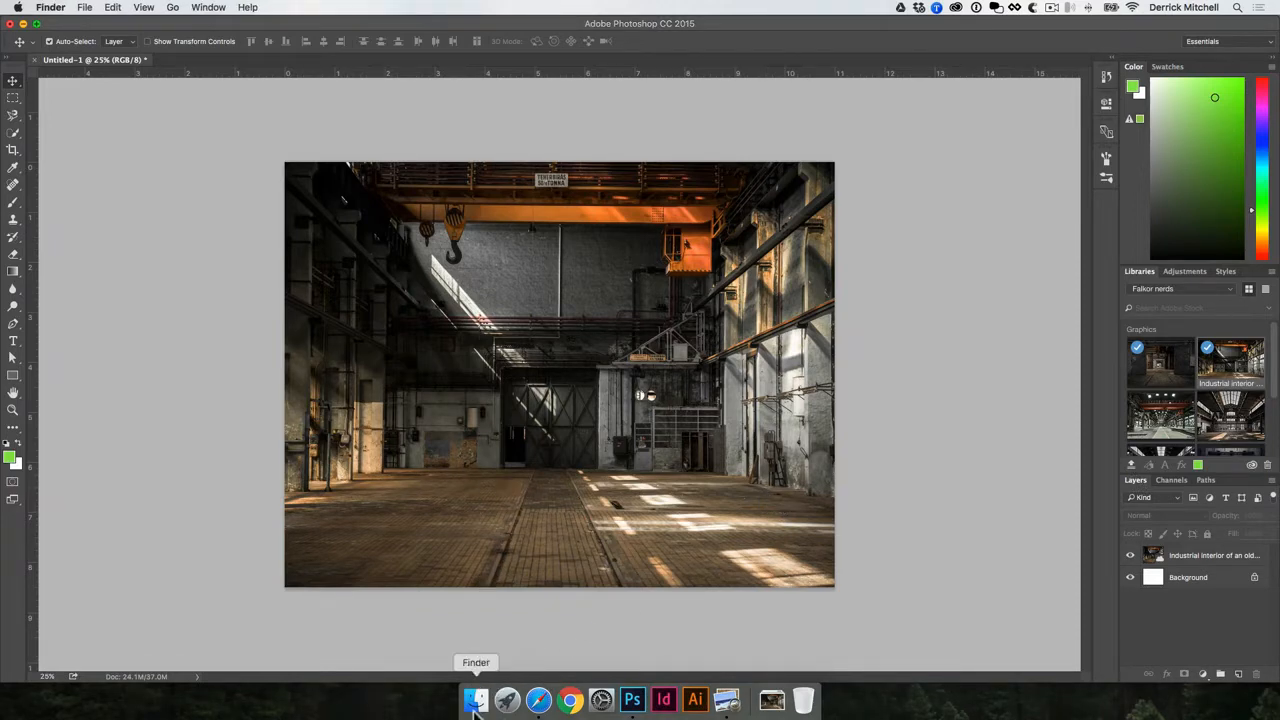
pyautogui.moveTo(2, 236); pyautogui.dragTo(604, 312)
pyautogui.click(518, 320)
pyautogui.click(615, 324)
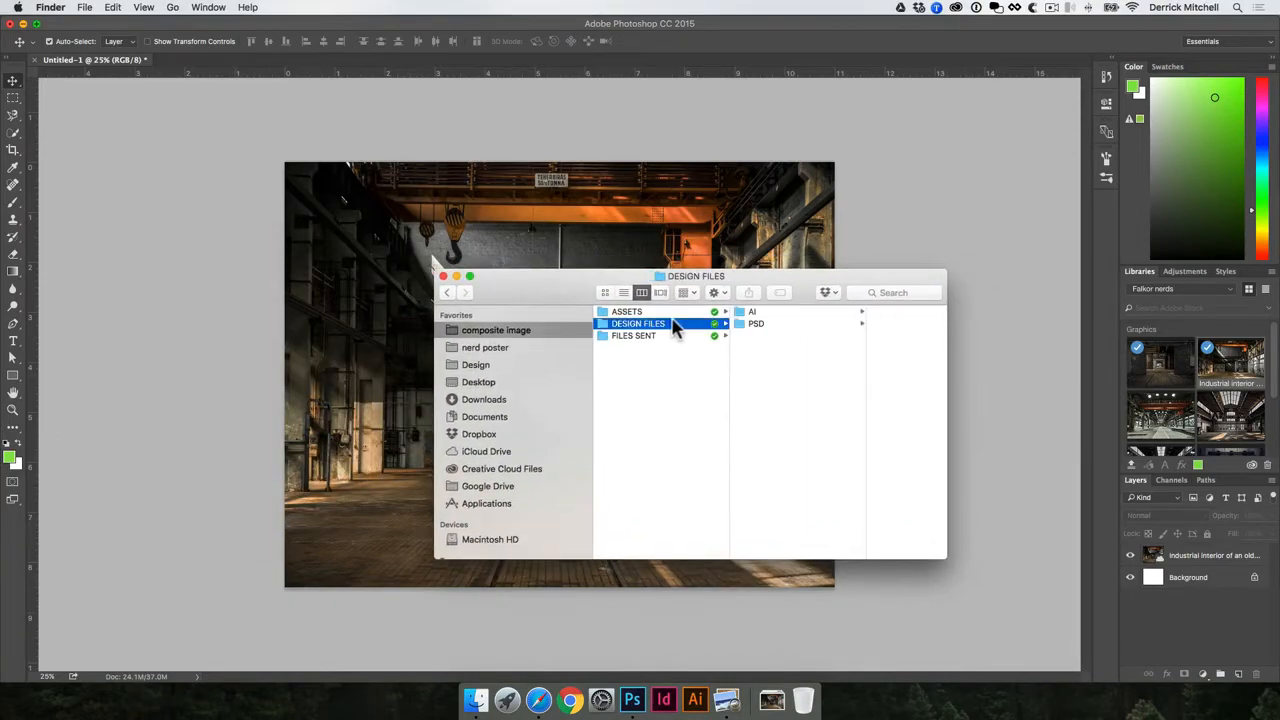
pyautogui.click(791, 325)
pyautogui.doubleClick(851, 323)
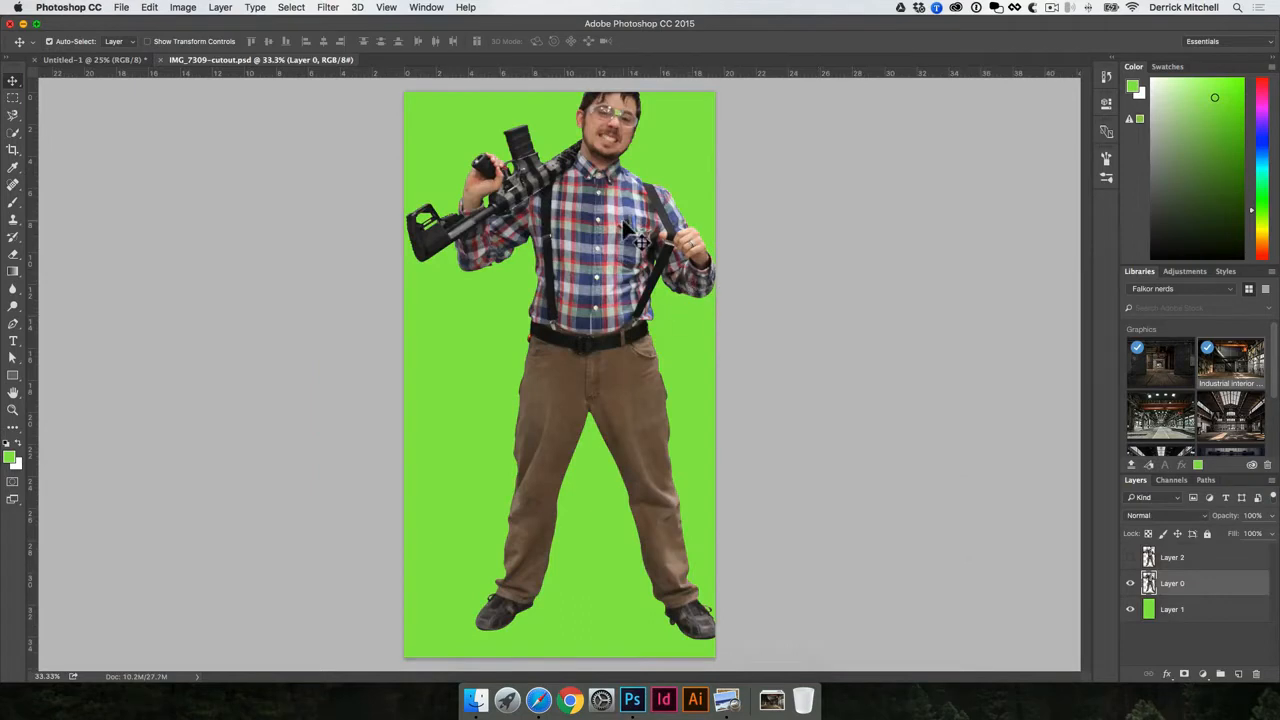
pyautogui.moveTo(624, 225); pyautogui.dragTo(478, 285)
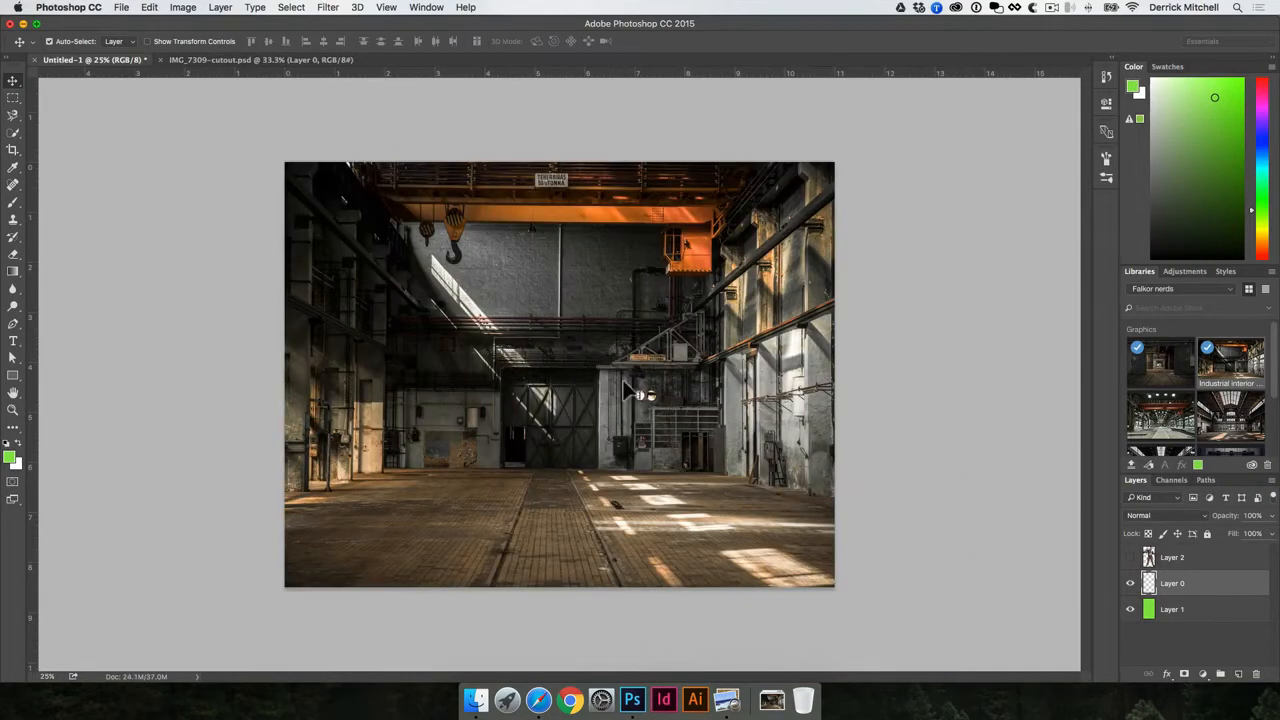
pyautogui.moveTo(628, 390); pyautogui.dragTo(520, 350)
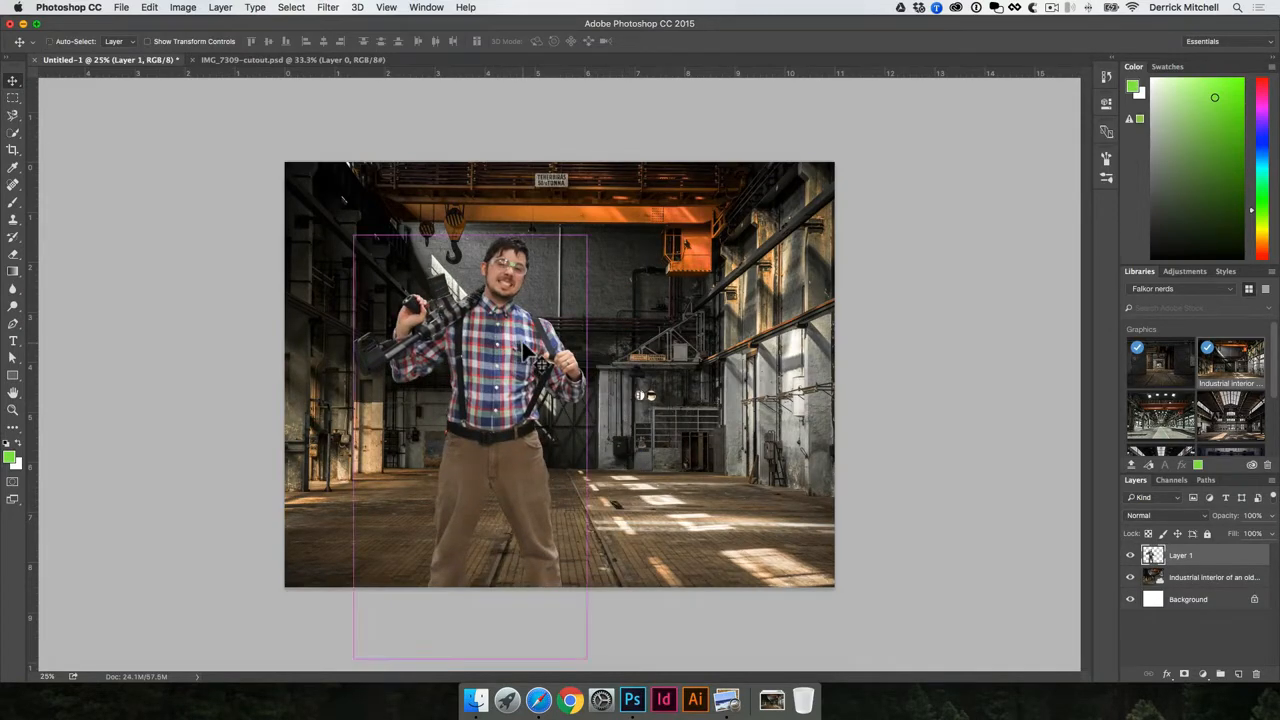
# - Save the composite document as composite-image.psd
pyautogui.press('super+s')
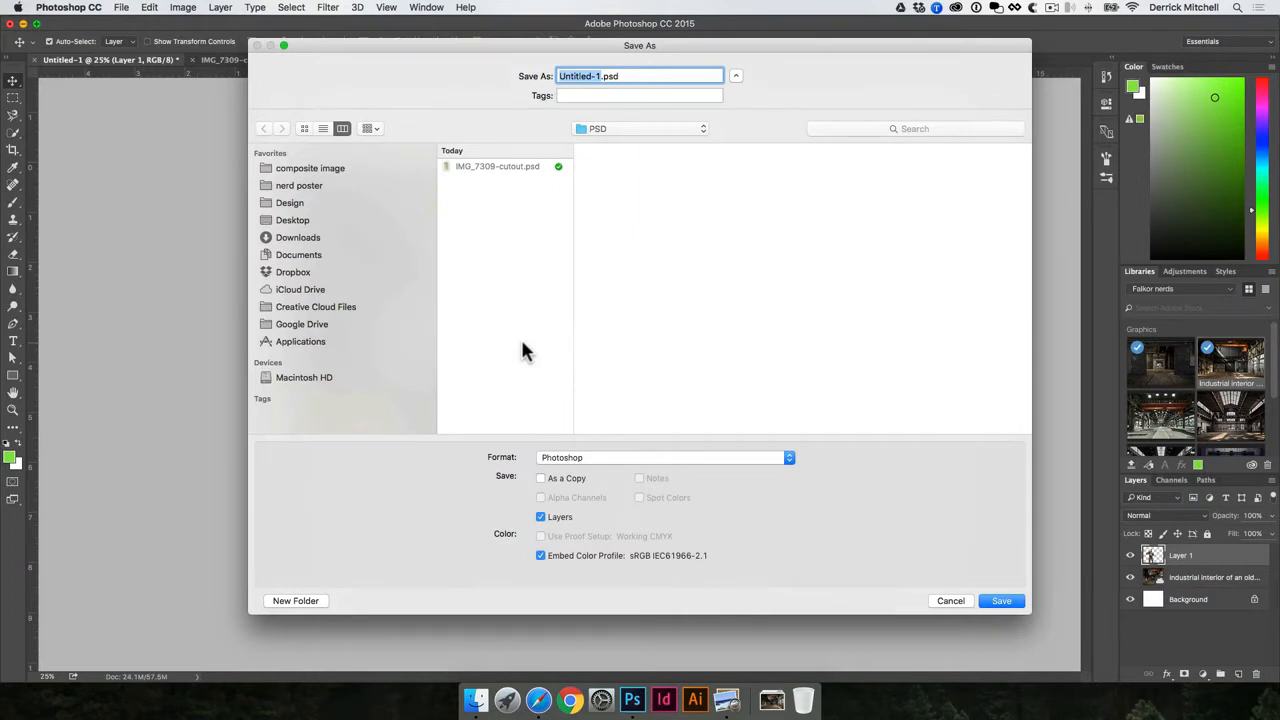
pyautogui.write('compos')
pyautogui.click(523, 287)
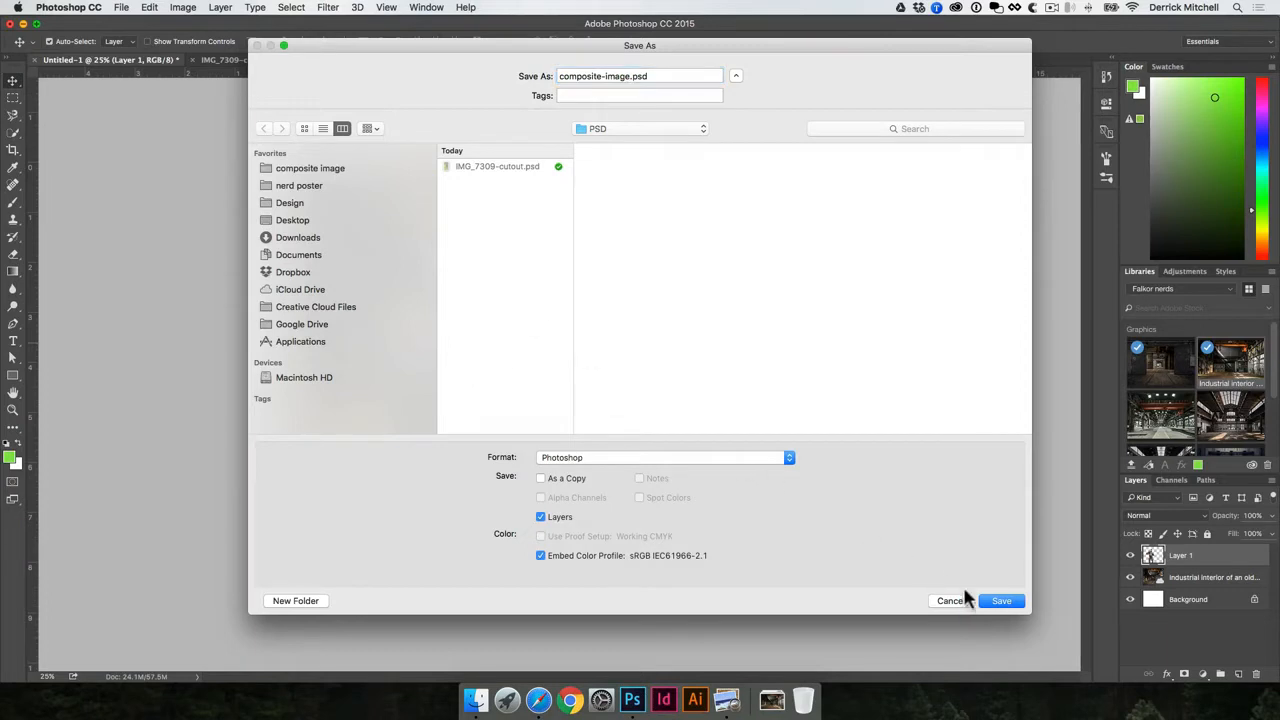
pyautogui.click(1000, 601)
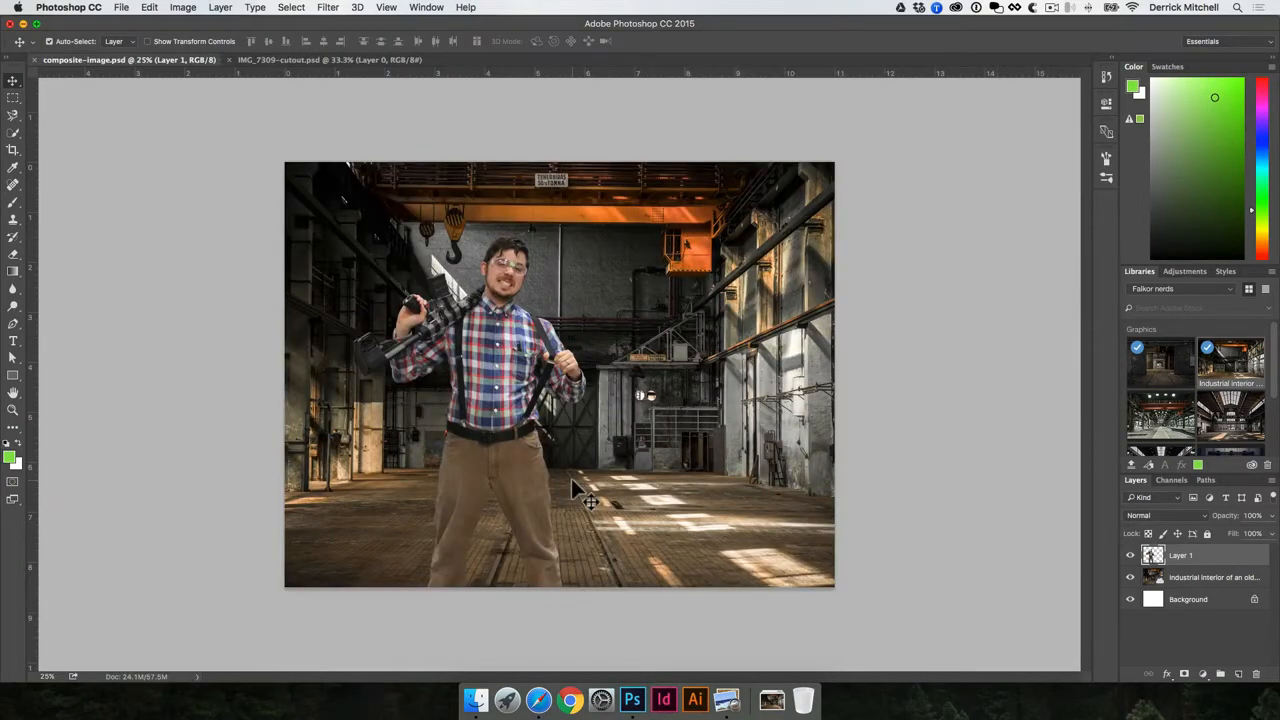
# - Scale the man to about 75% and place him left of centre with his feet visible
pyautogui.moveTo(512, 384); pyautogui.dragTo(495, 318)
pyautogui.press('super+t')
pyautogui.moveTo(571, 168); pyautogui.dragTo(514, 271)
pyautogui.press('Return')
pyautogui.moveTo(441, 357); pyautogui.dragTo(441, 312)
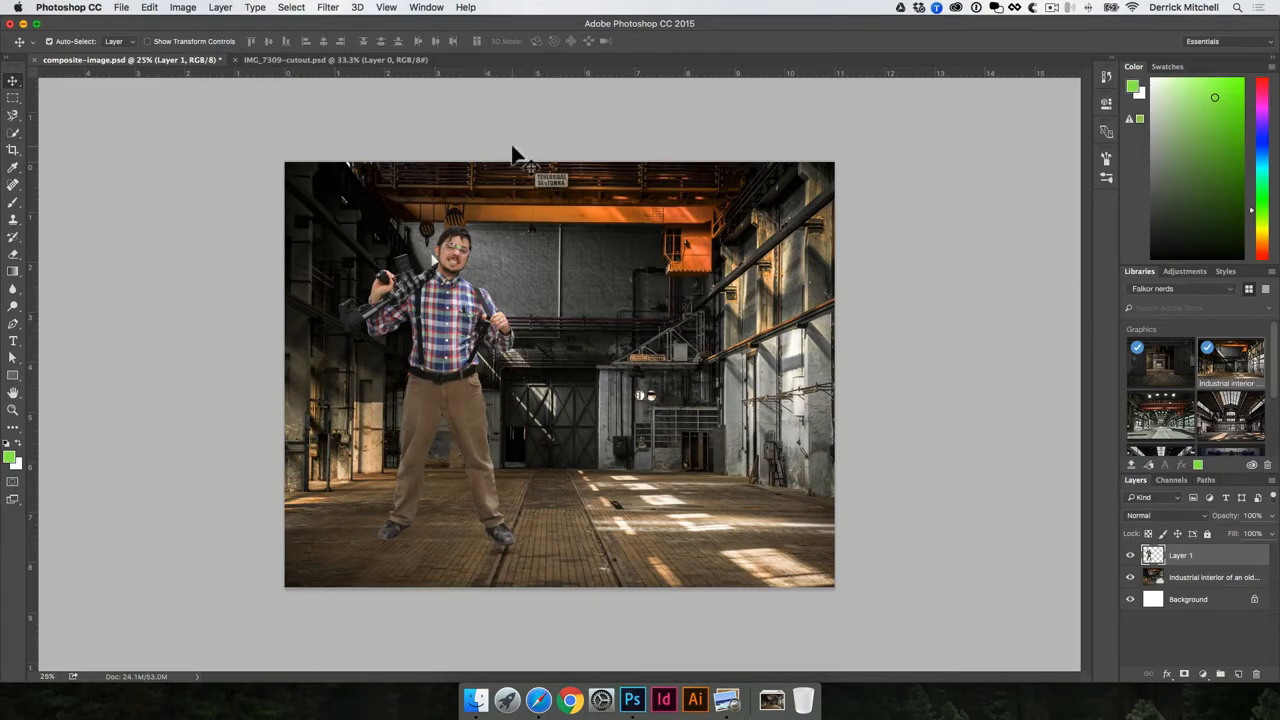
pyautogui.click(330, 8)
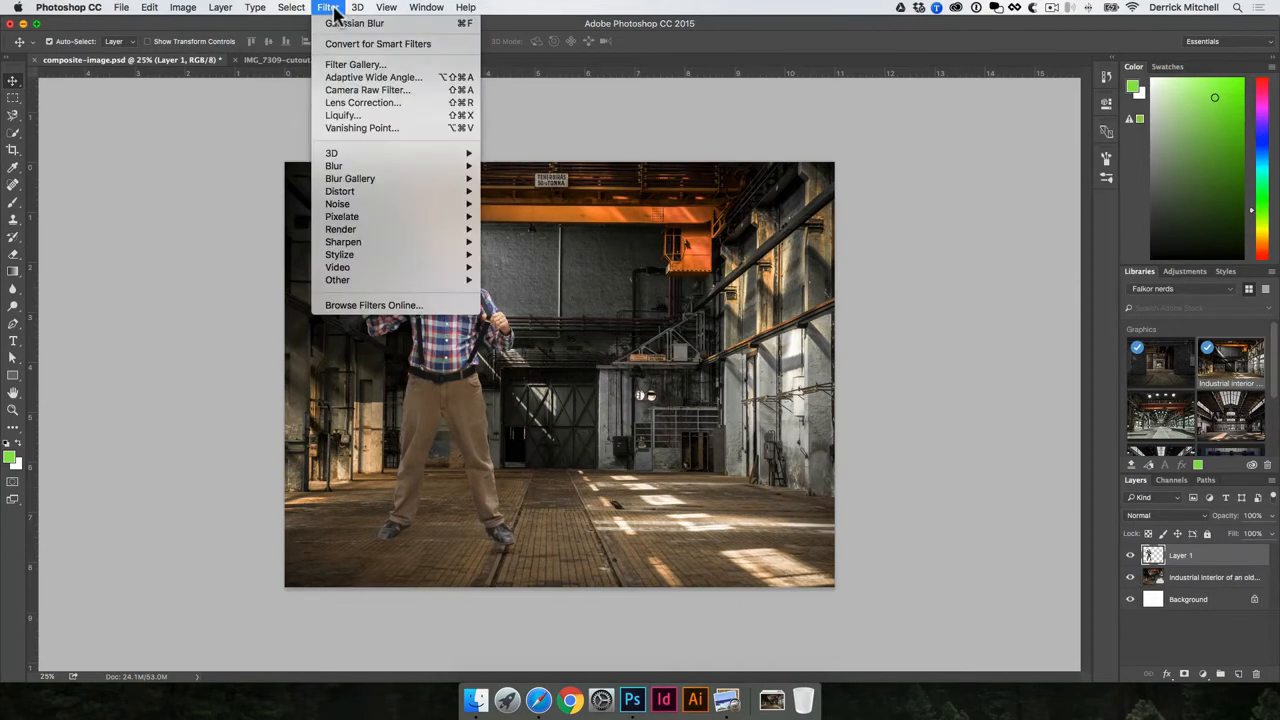
# - Try a cooler colour temperature on the man in the Camera Raw Filter, then cancel it
pyautogui.click(463, 90)
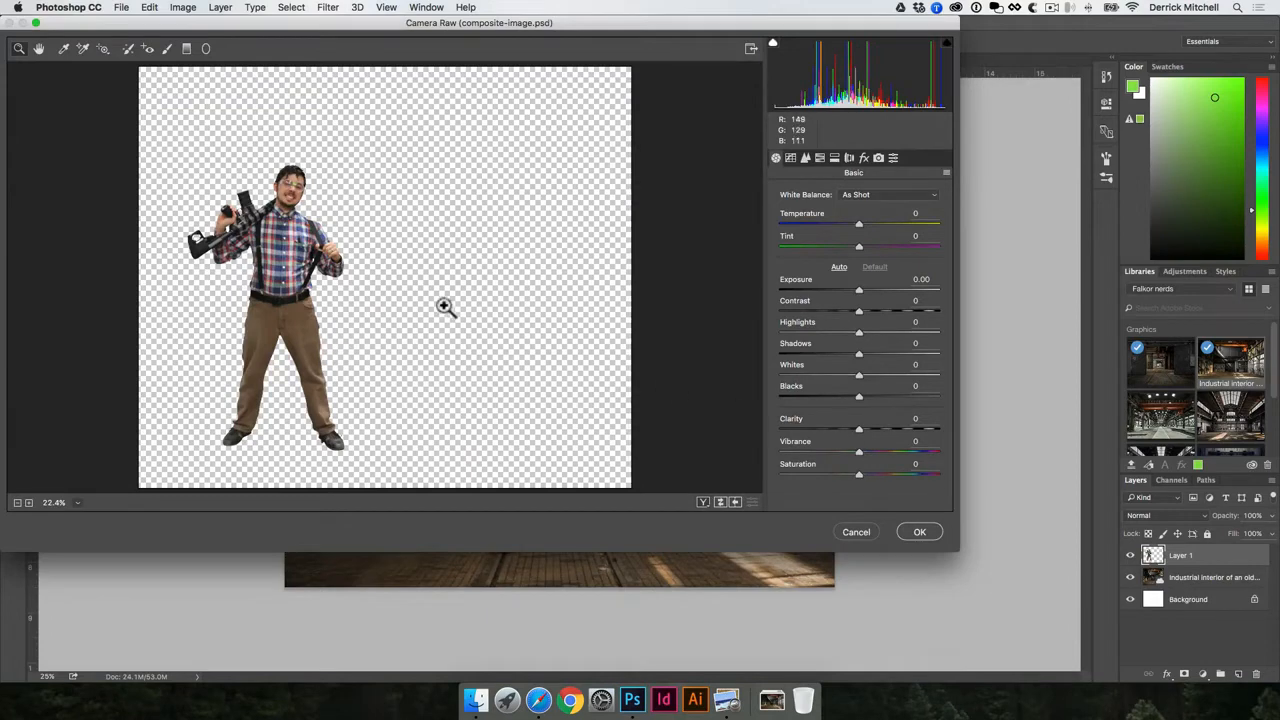
pyautogui.click(278, 268)
pyautogui.click(268, 264)
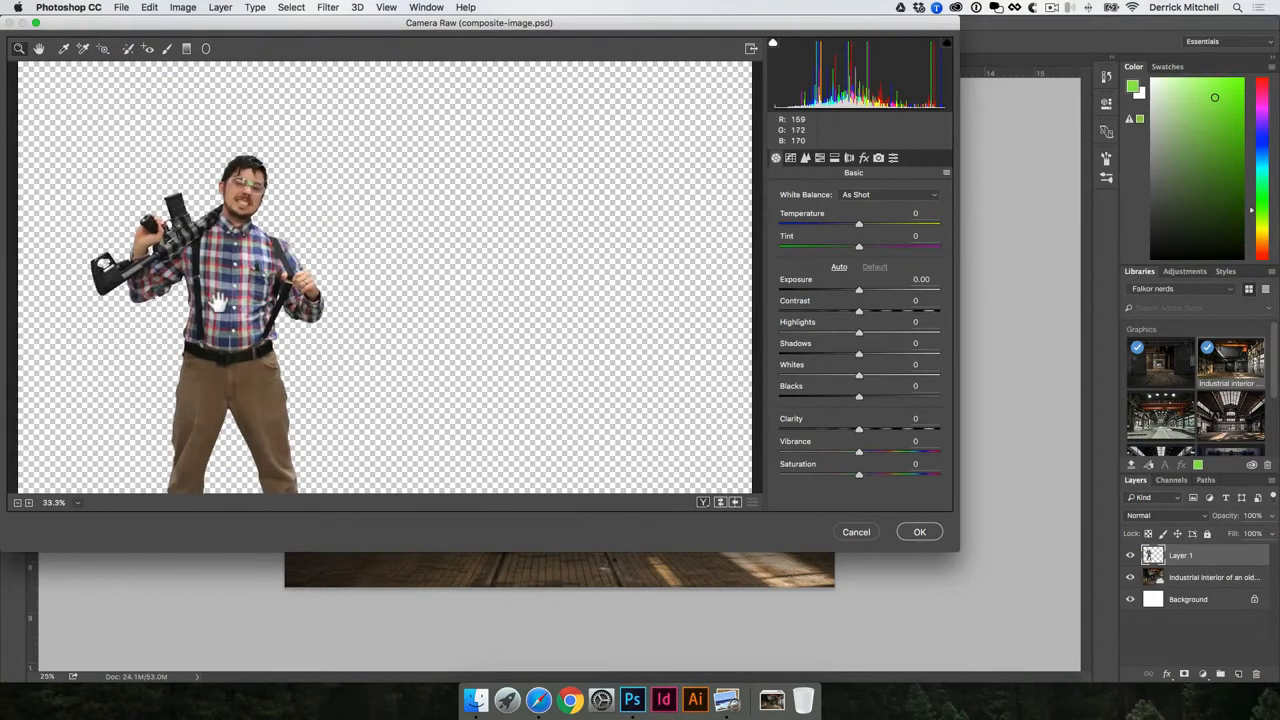
pyautogui.moveTo(219, 302); pyautogui.dragTo(389, 211)
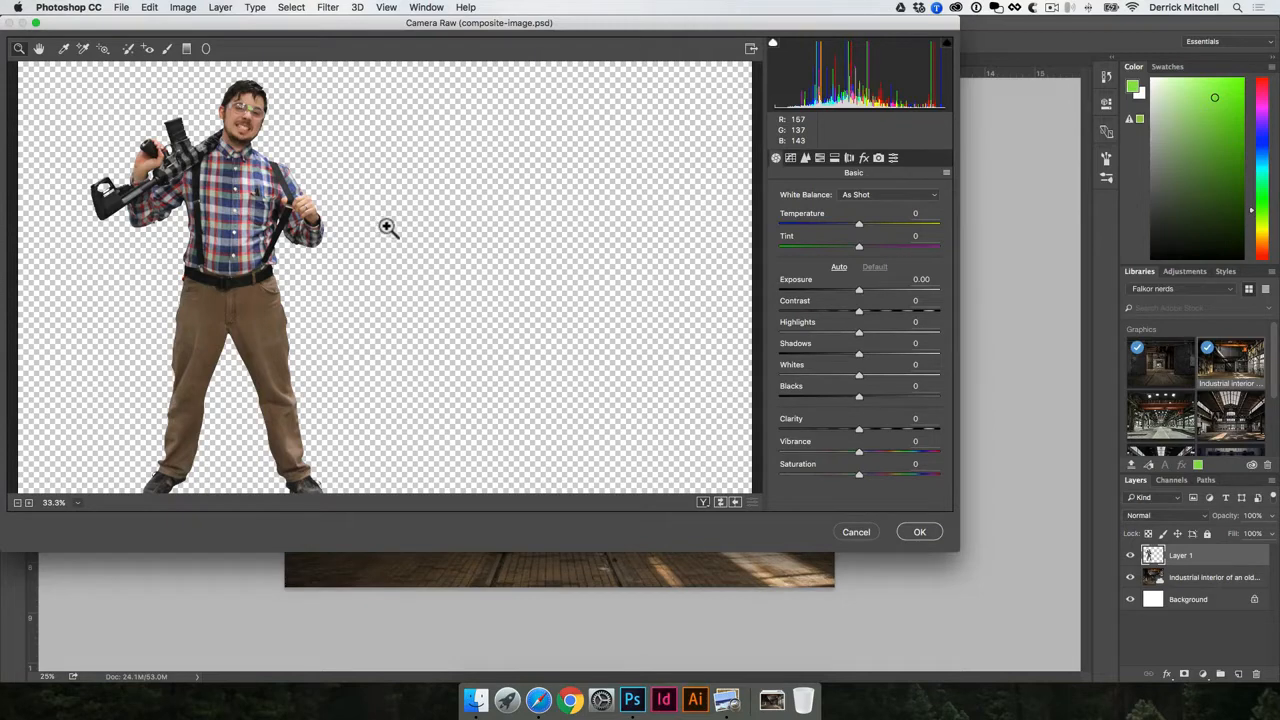
pyautogui.moveTo(858, 224); pyautogui.dragTo(880, 398)
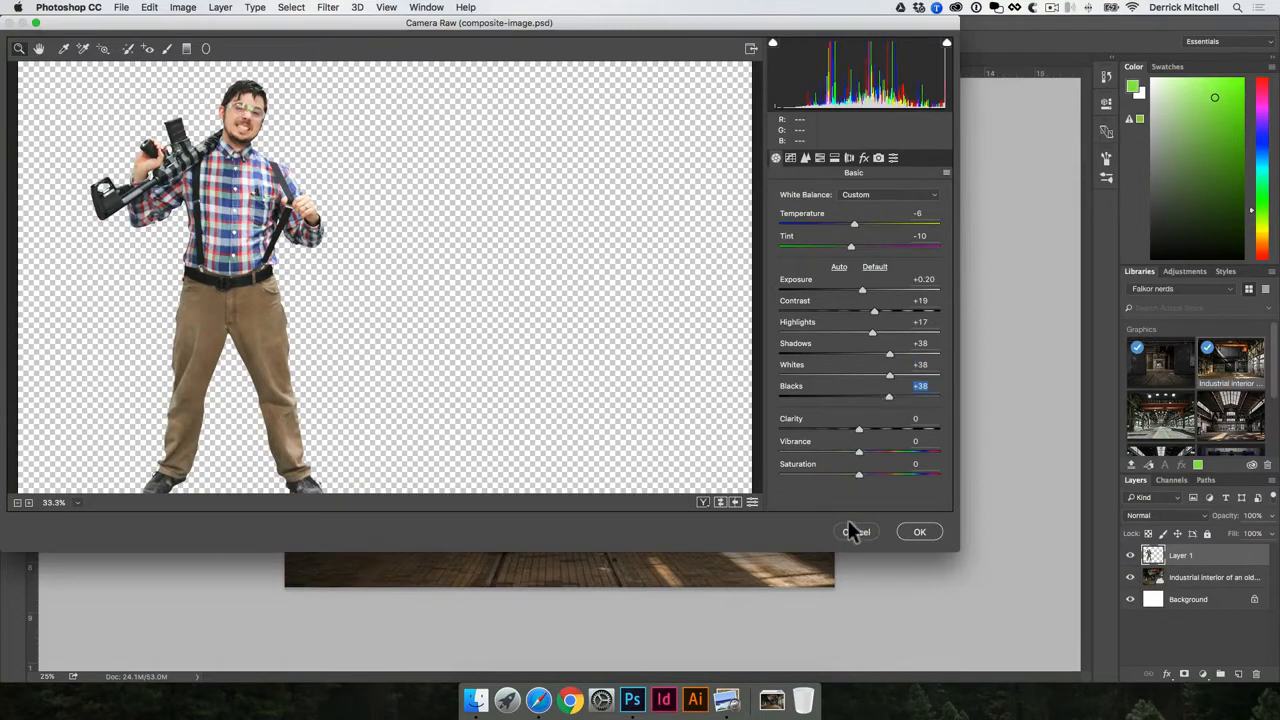
pyautogui.click(850, 530)
# - Move the man slightly right and shrink him to roughly 2.1 × 3.8 in
pyautogui.moveTo(454, 290); pyautogui.dragTo(485, 304)
pyautogui.press('super+t')
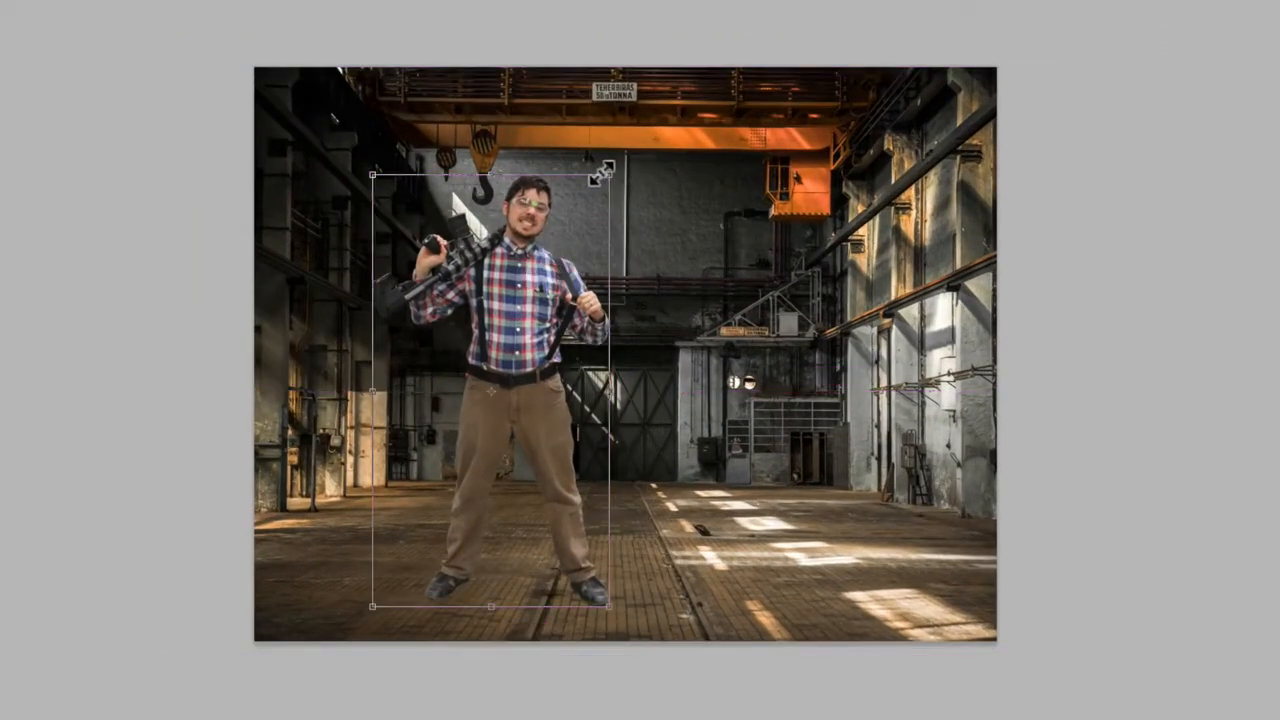
pyautogui.moveTo(607, 177); pyautogui.dragTo(461, 347)
# - Move the slightly smaller man to the sunlit right side of the floor near the caged doorway
pyautogui.press('Return')
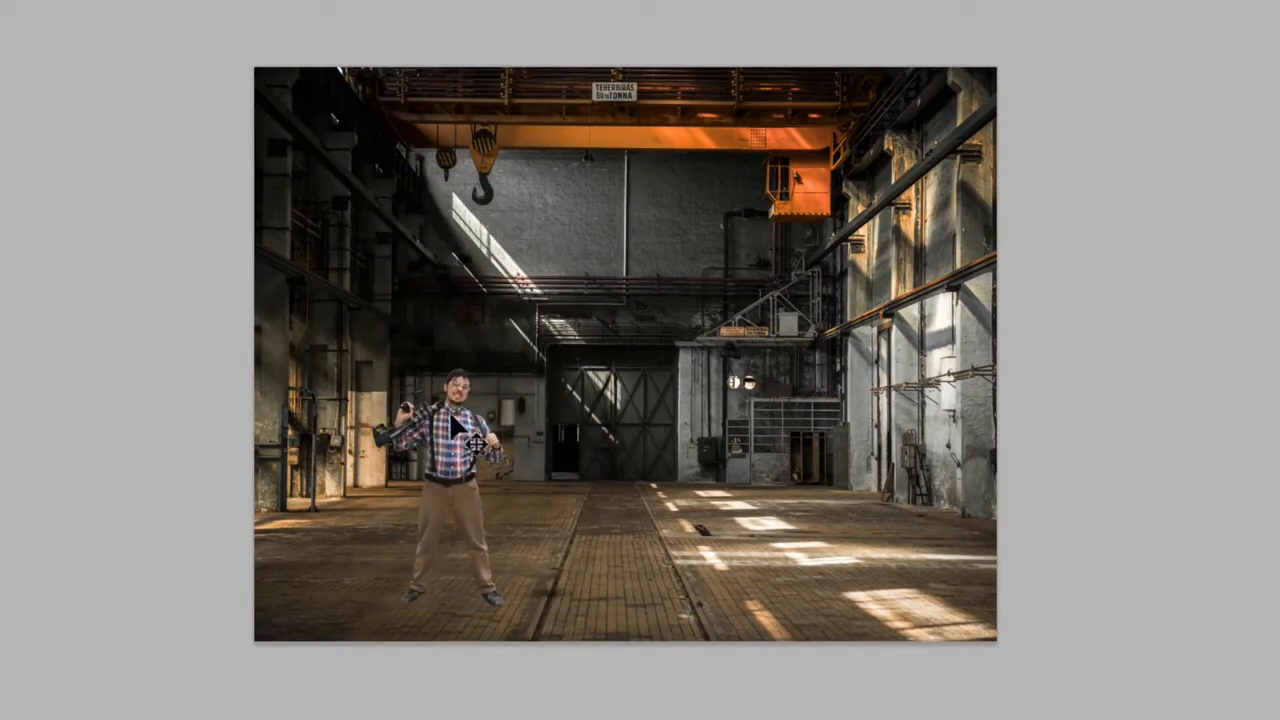
pyautogui.moveTo(444, 437); pyautogui.dragTo(442, 421)
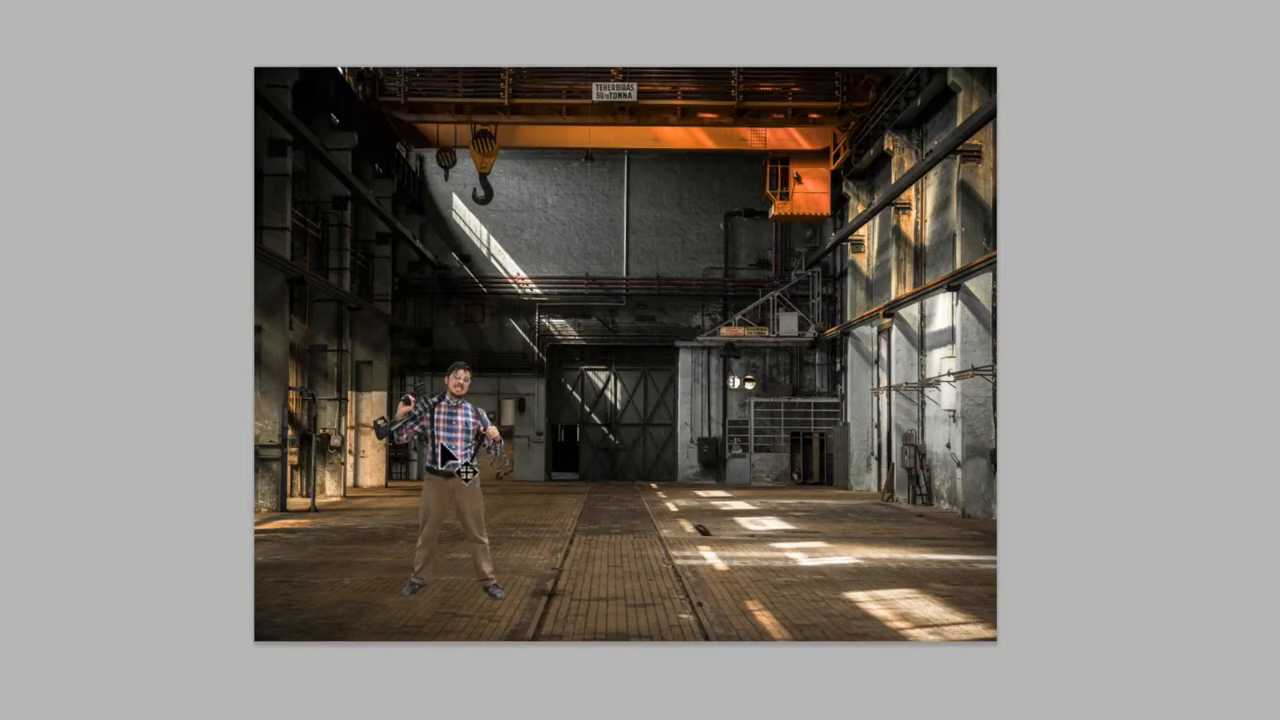
pyautogui.moveTo(441, 443); pyautogui.dragTo(812, 451)
pyautogui.moveTo(878, 381); pyautogui.dragTo(861, 407)
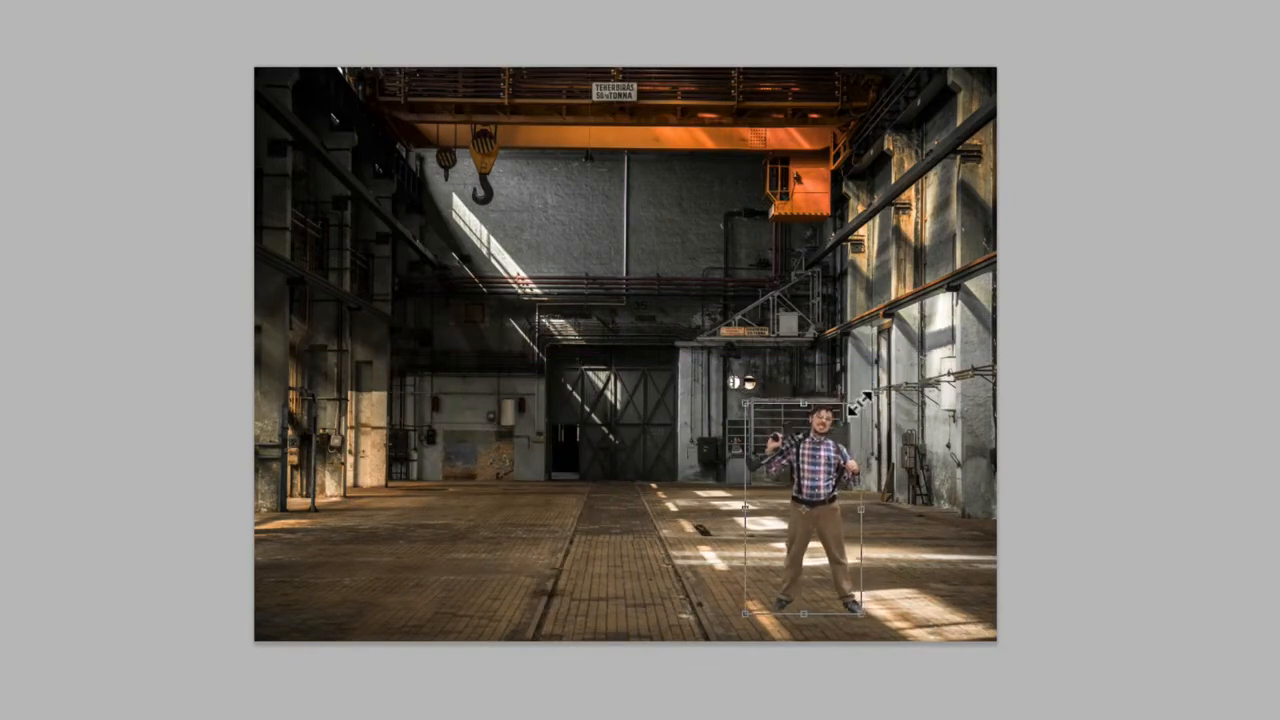
pyautogui.press('Return')
pyautogui.hotkey('ctrl', '+')
pyautogui.moveTo(886, 560); pyautogui.dragTo(924, 494)
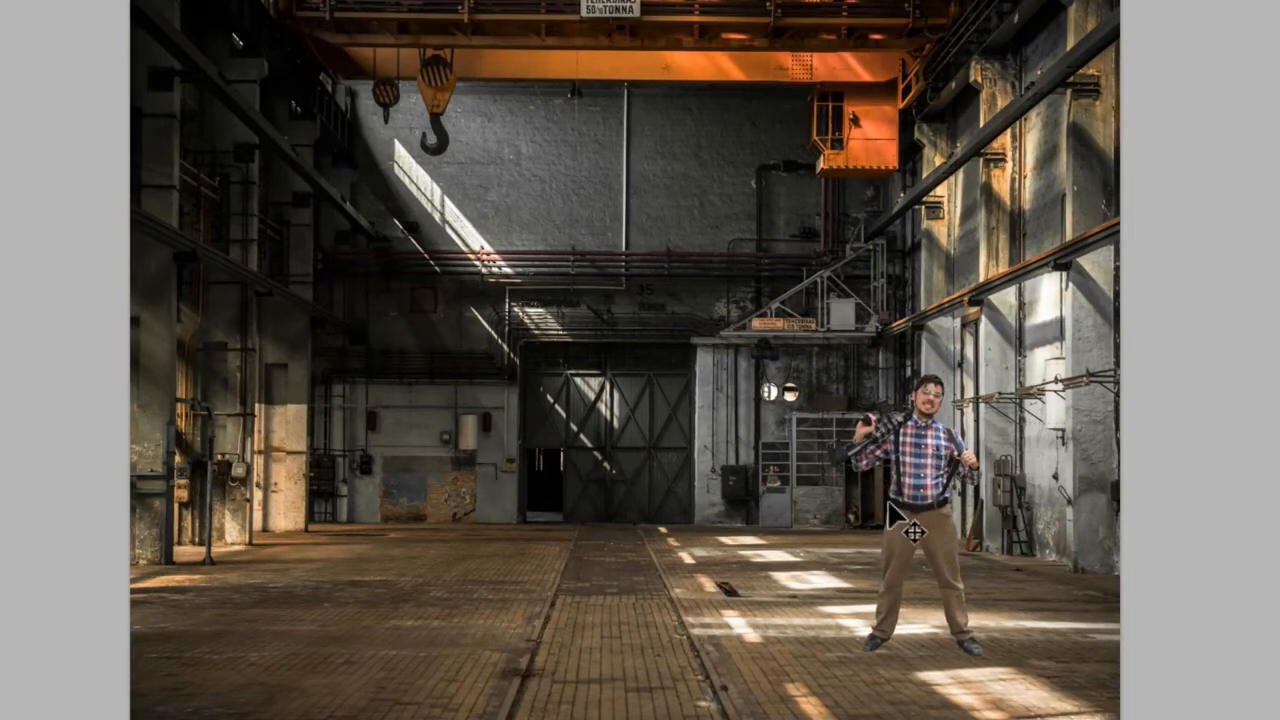
pyautogui.press('p')
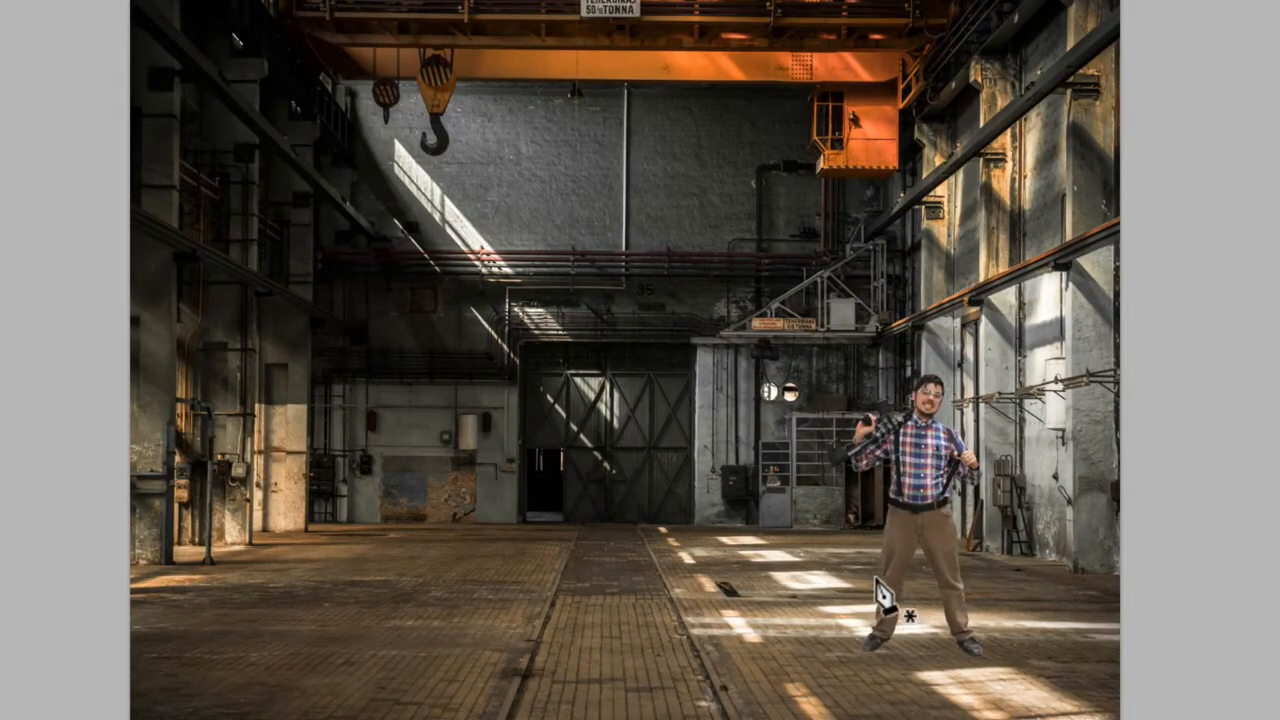
# - Draw a pen path around the floor patch at the man's feet and make it a selection
pyautogui.click(932, 629)
pyautogui.click(829, 607)
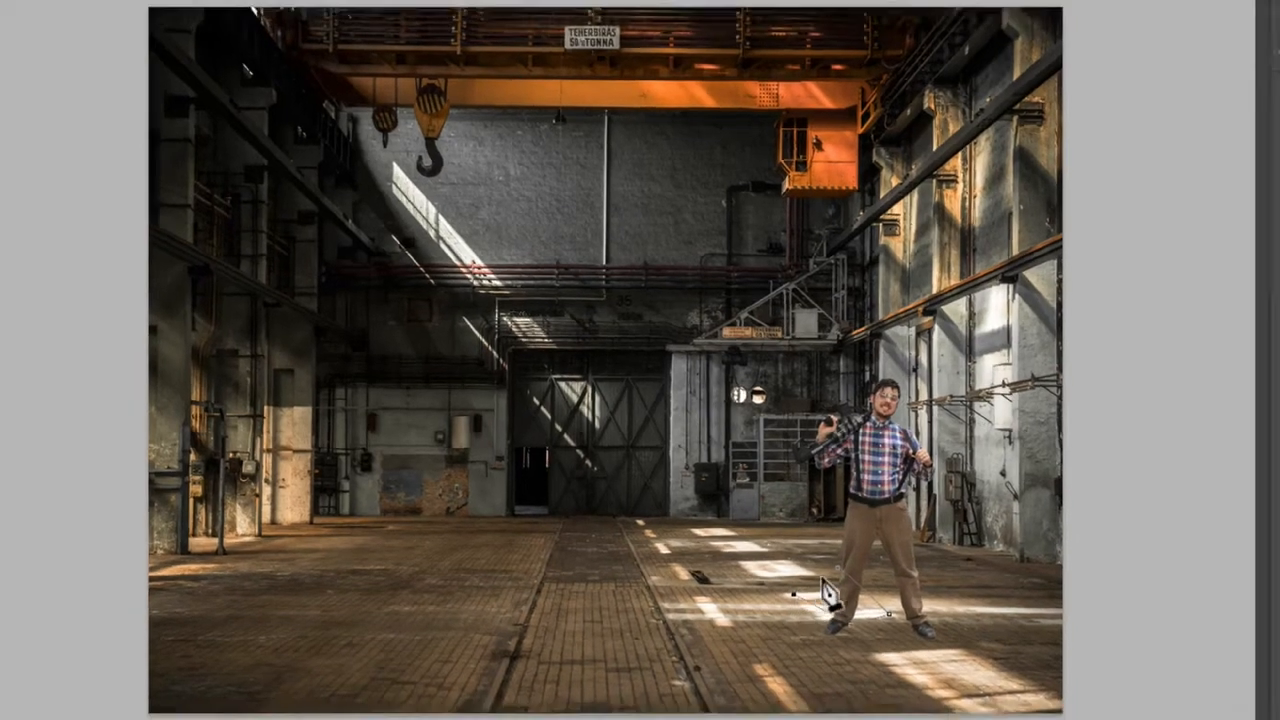
pyautogui.click(836, 568)
pyautogui.press('super+Return')
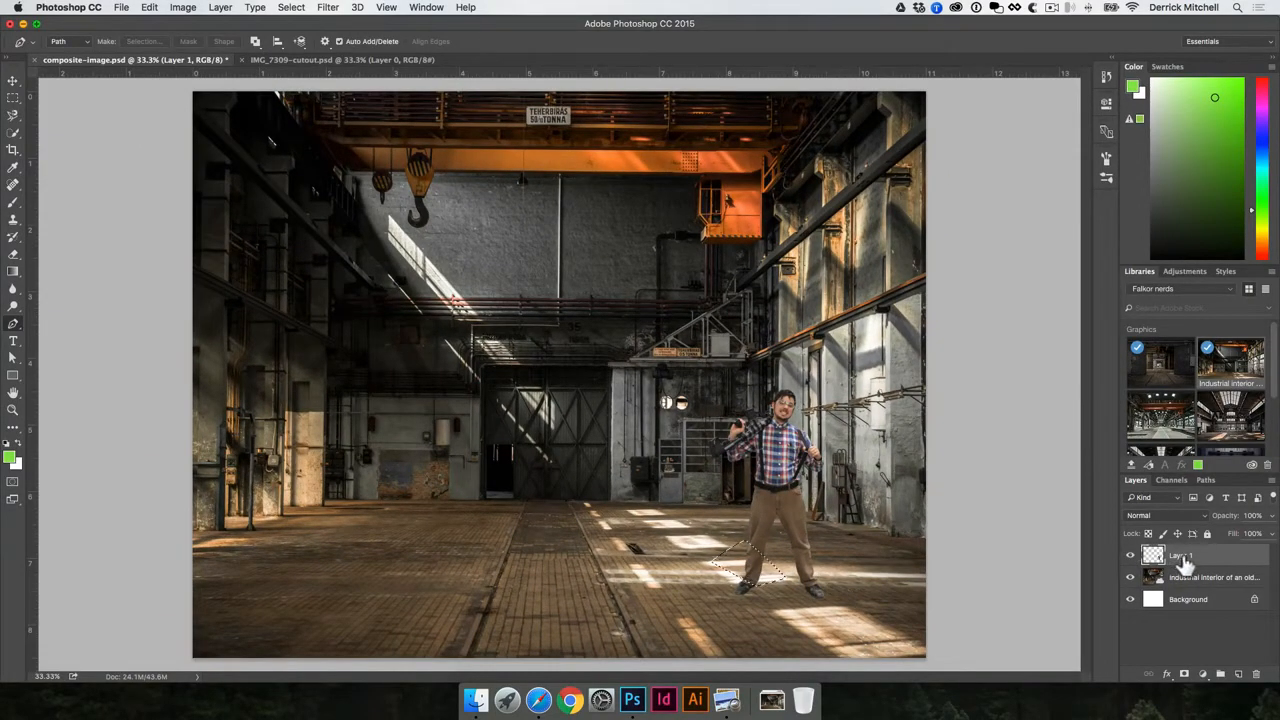
# - Brighten the selected floor patch with Levels, white input set to 160
pyautogui.press('super+l')
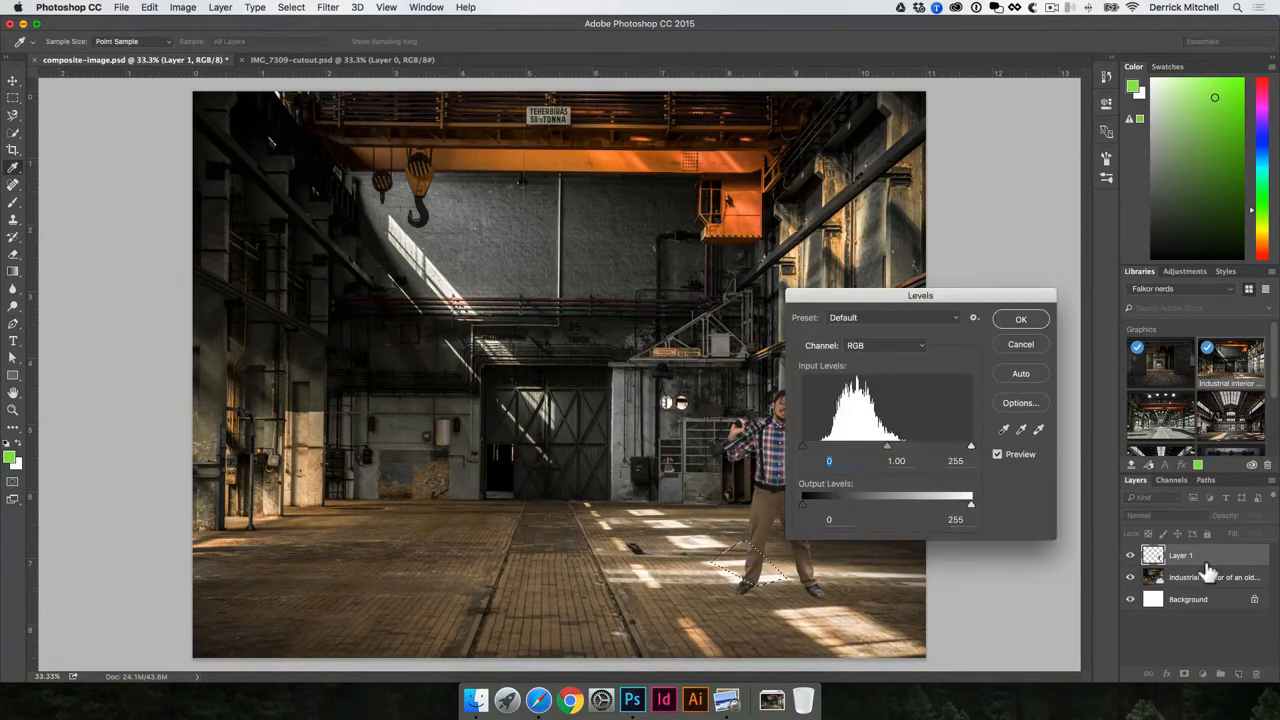
pyautogui.moveTo(905, 291); pyautogui.dragTo(996, 249)
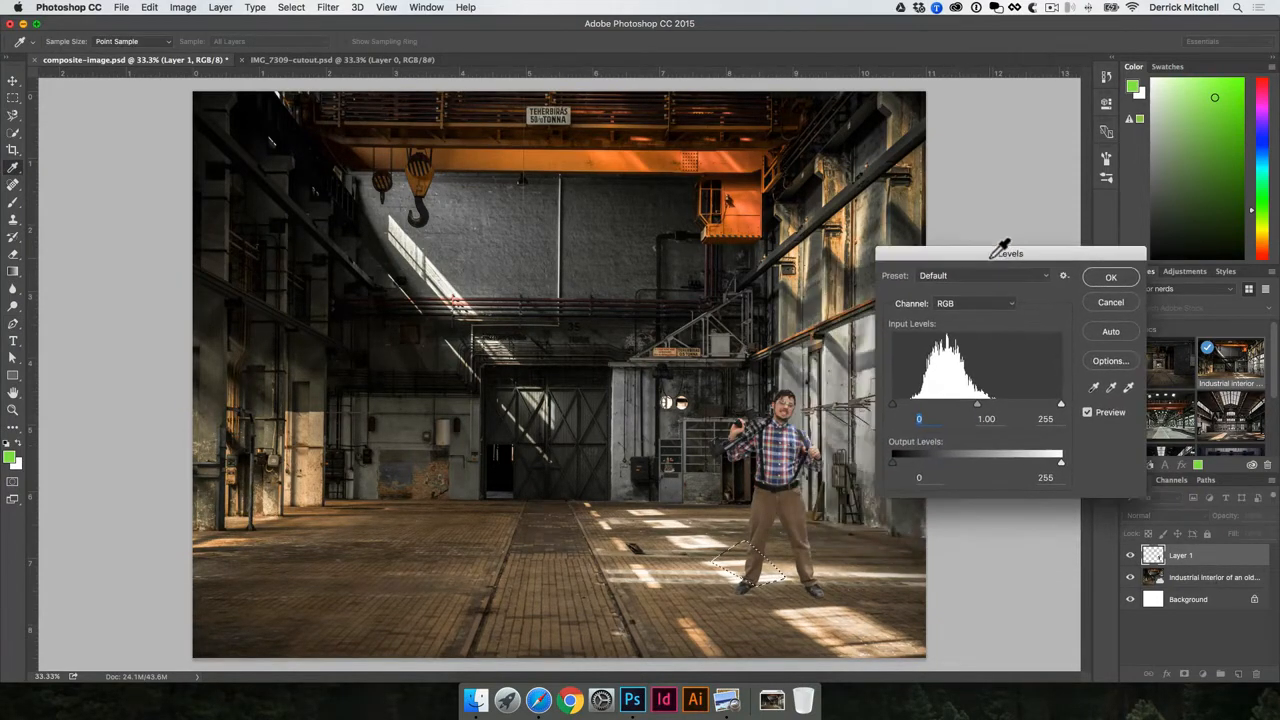
pyautogui.moveTo(1062, 405); pyautogui.dragTo(1004, 405)
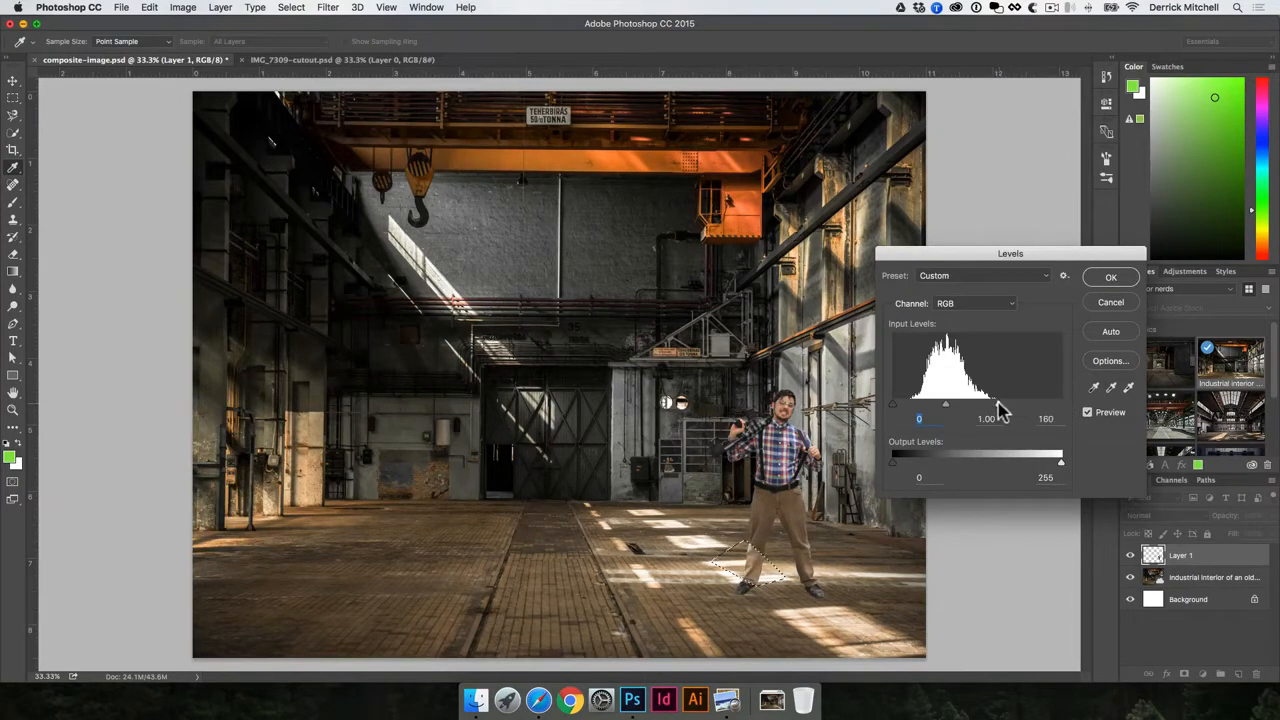
pyautogui.click(1108, 277)
pyautogui.press('p')
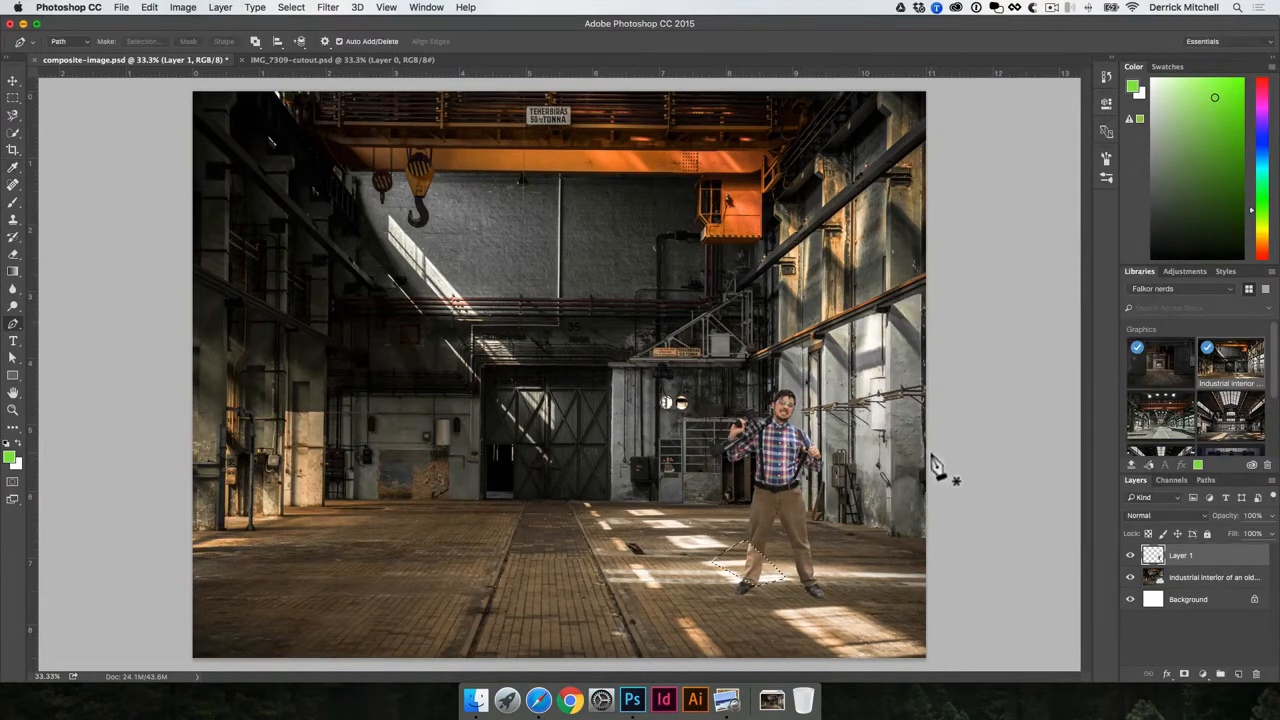
pyautogui.press('v')
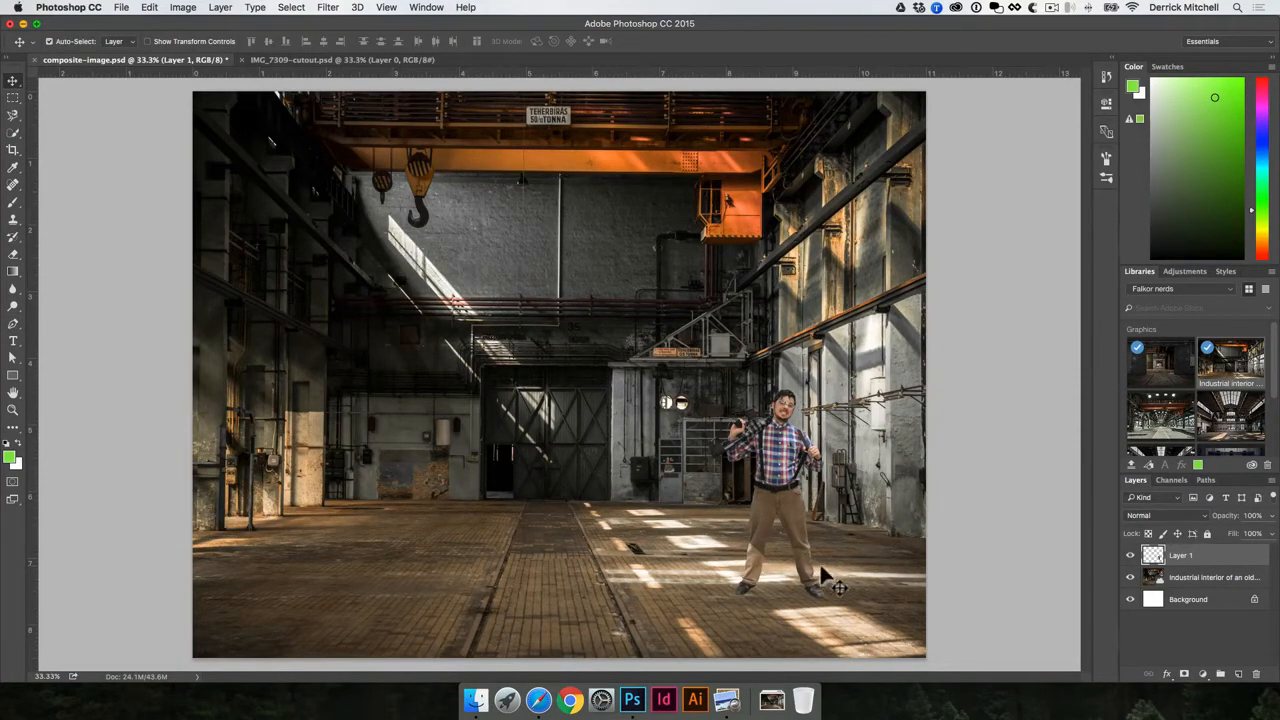
# - Try the man at centre-left, undo back to his right-side spot, and deselect
pyautogui.moveTo(813, 500); pyautogui.dragTo(505, 505)
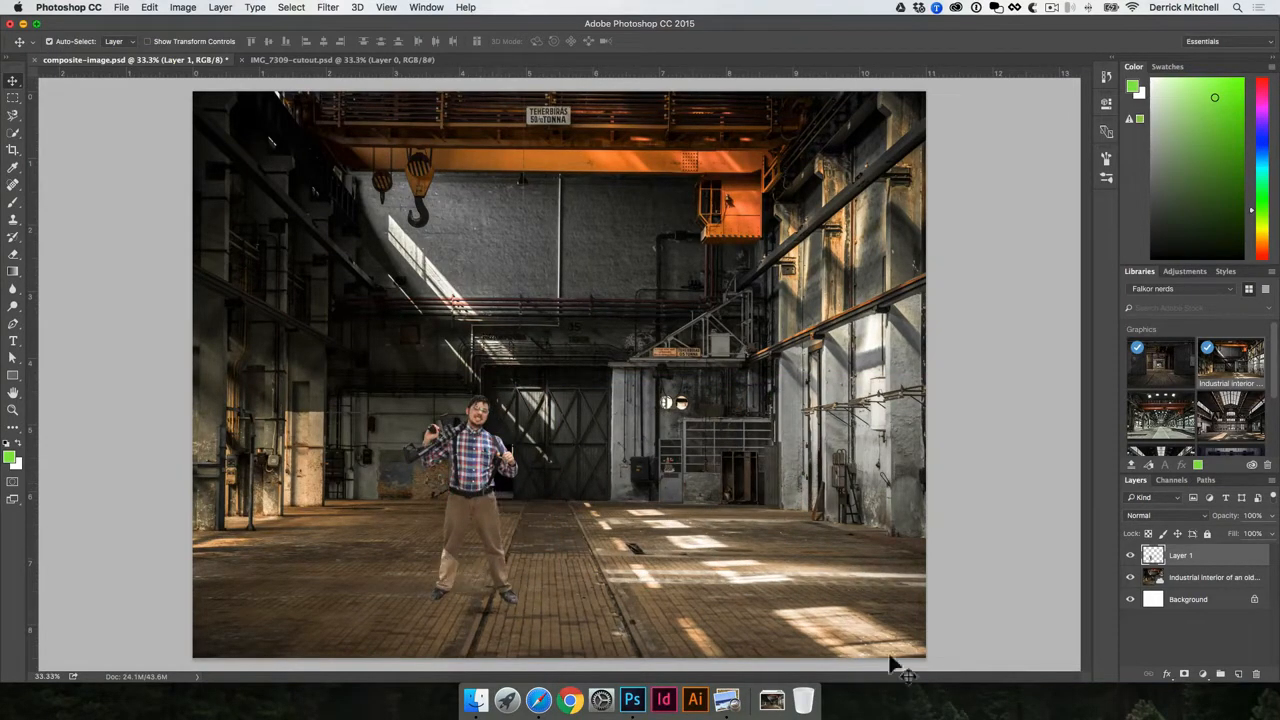
pyautogui.press('super+z')
pyautogui.press('alt+super+z')
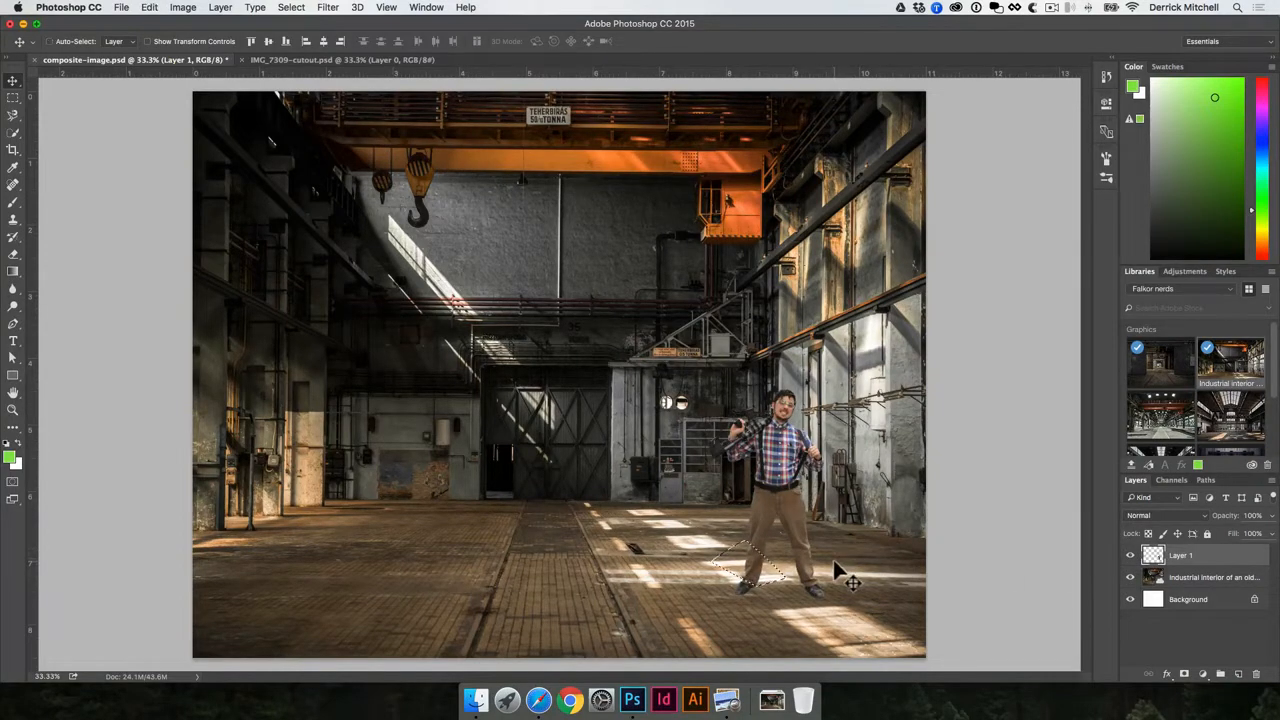
pyautogui.press('super+d')
# - Duplicate the man's layer, hide the original, and select a floor patch by his feet
pyautogui.press('super+j')
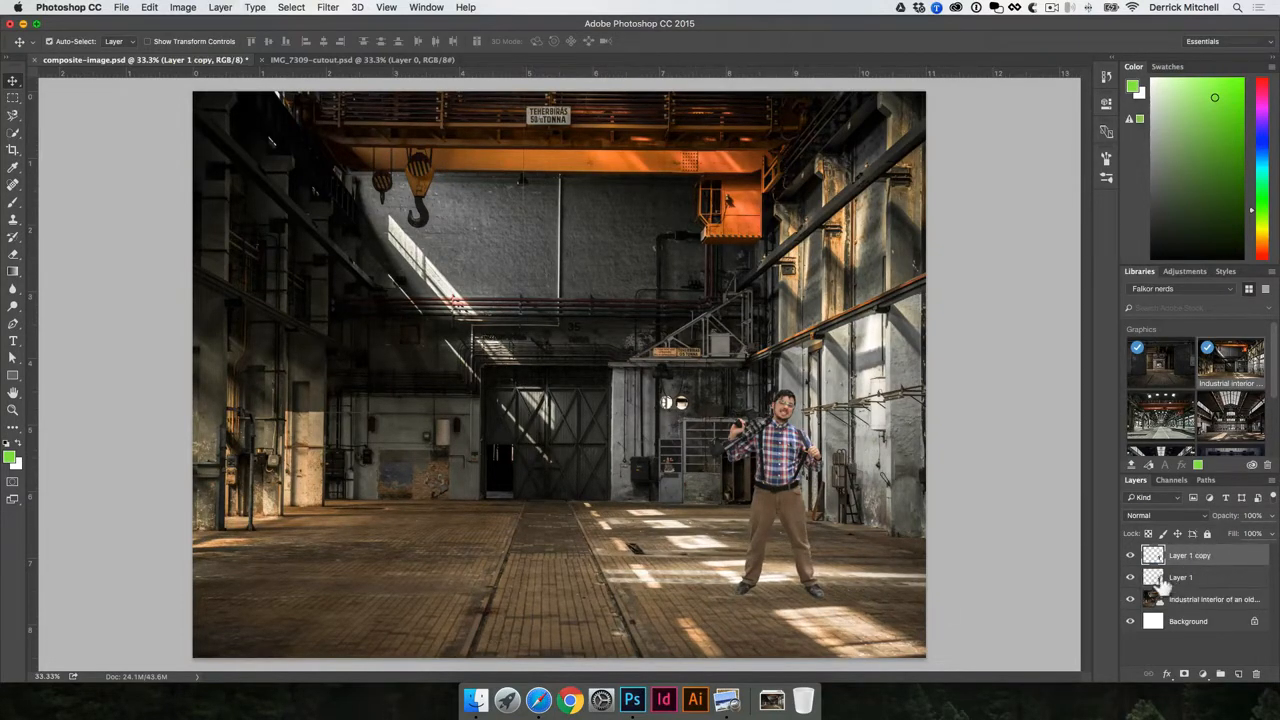
pyautogui.click(1130, 578)
pyautogui.press('p')
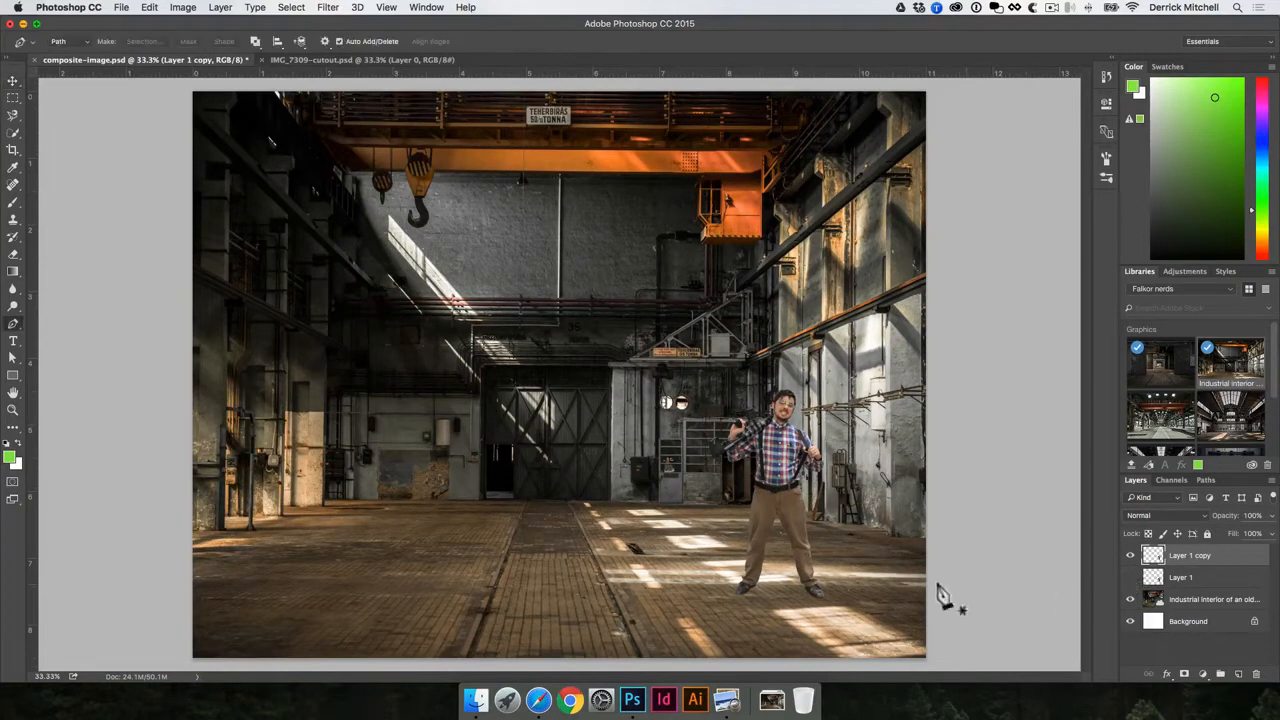
pyautogui.click(738, 585)
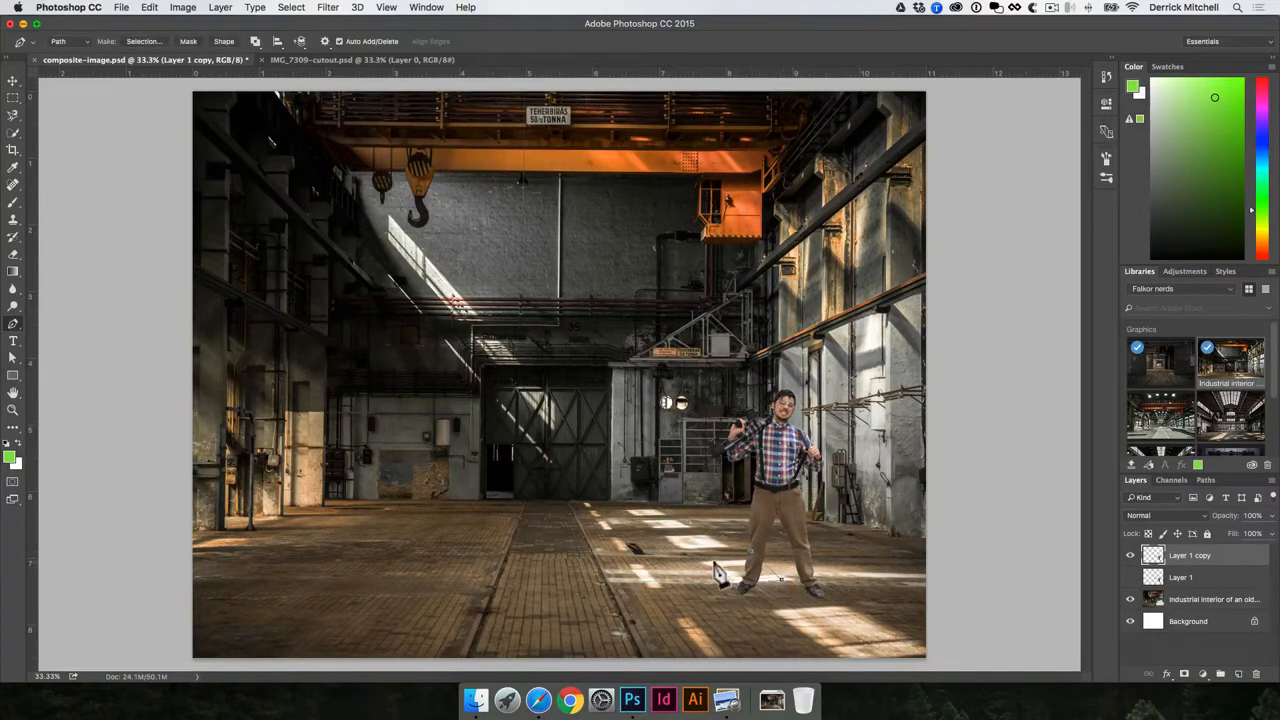
pyautogui.click(714, 562)
pyautogui.press('super+Return')
# - Brighten the patch with Levels white input 140, then hide the copy and show the original
pyautogui.press('super+l')
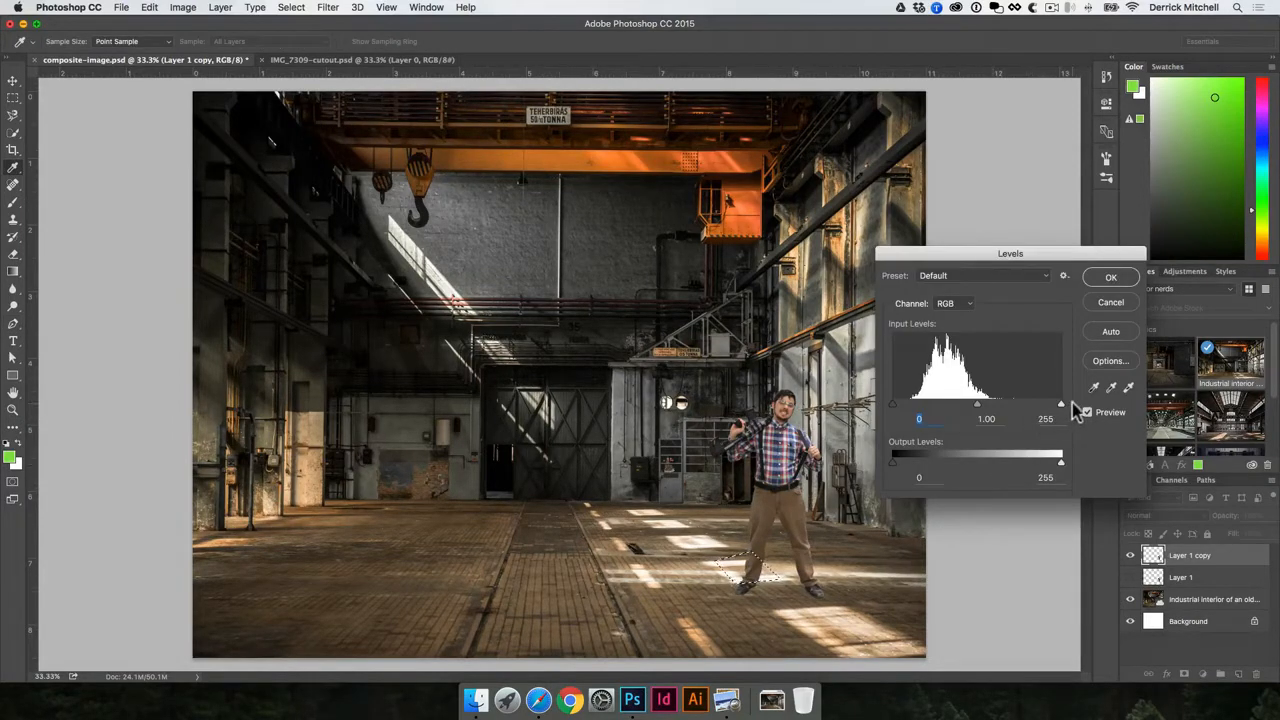
pyautogui.moveTo(1058, 415); pyautogui.dragTo(985, 410)
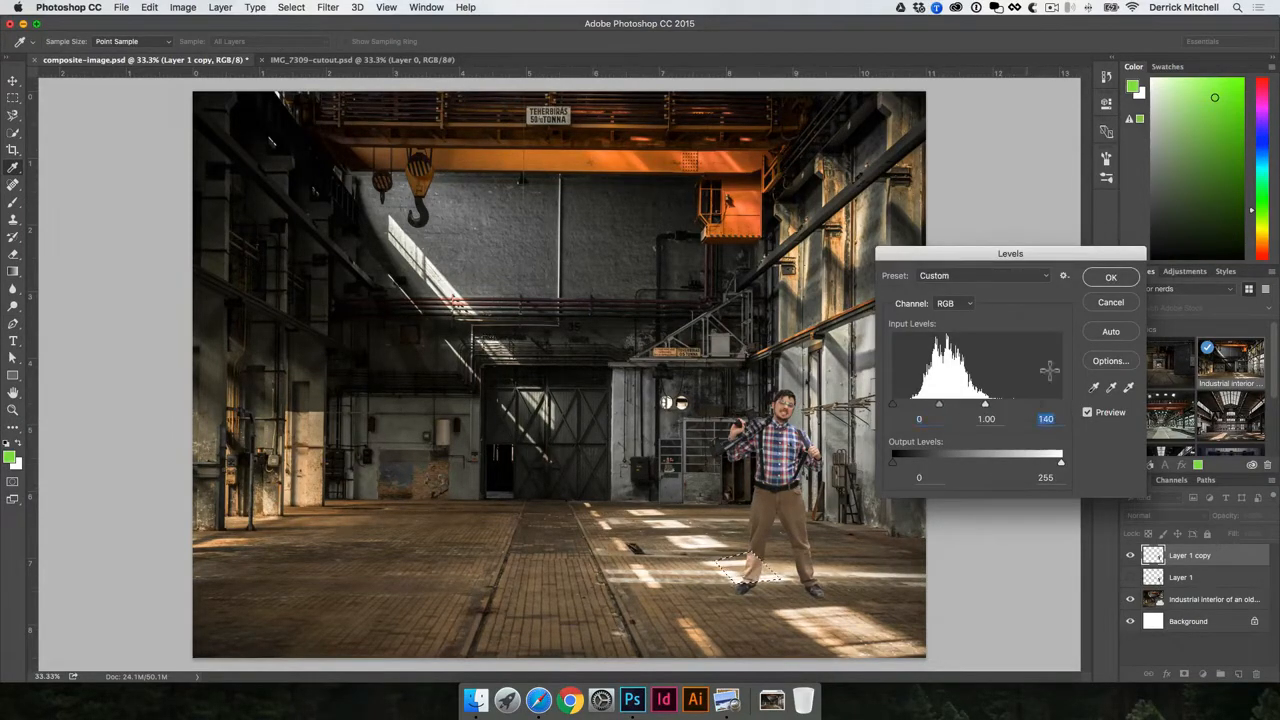
pyautogui.click(1113, 278)
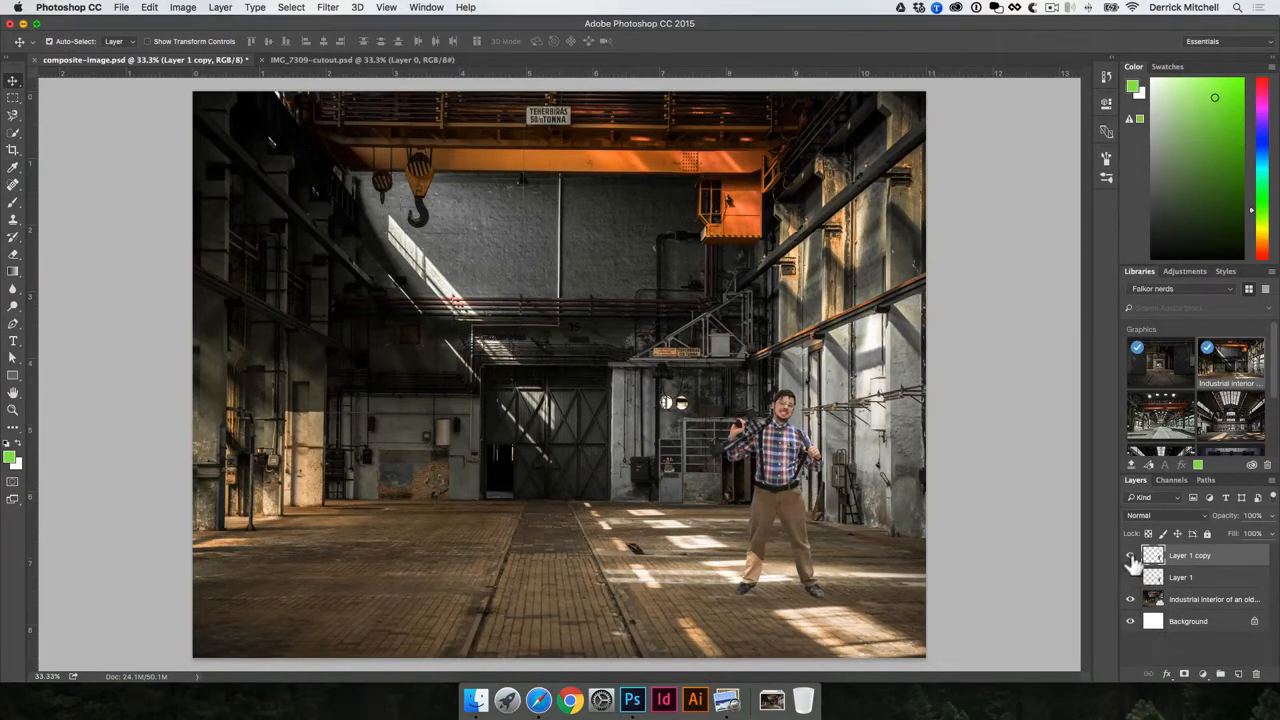
pyautogui.click(1130, 555)
pyautogui.click(1130, 577)
# - Drag the man's Layer 1 left to the hall centre, then select the Industrial interior layer
pyautogui.click(1208, 580)
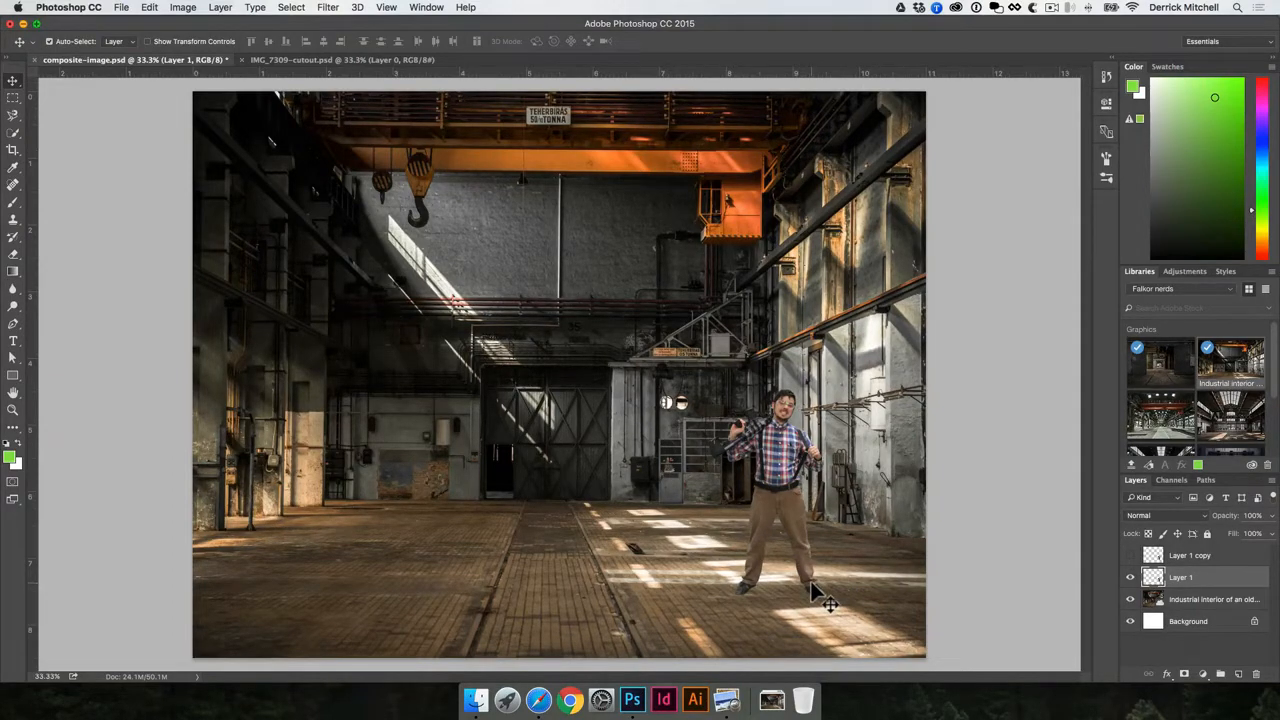
pyautogui.moveTo(778, 452); pyautogui.dragTo(487, 452)
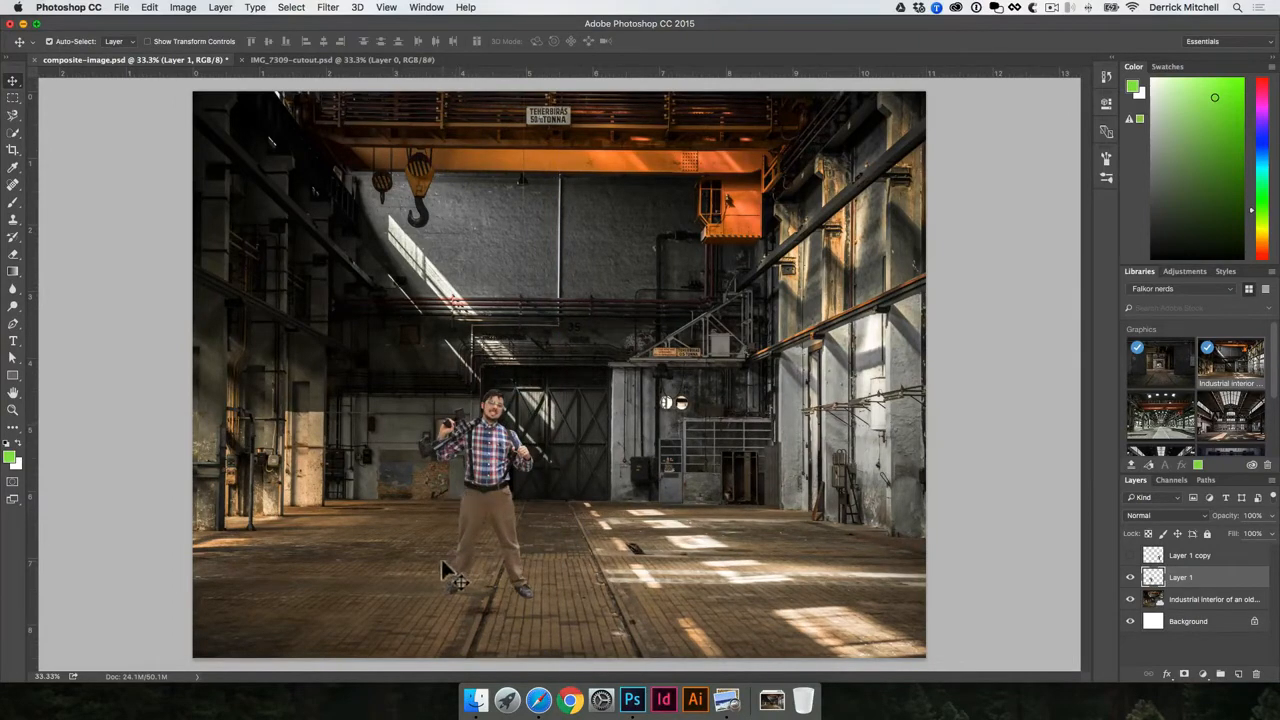
pyautogui.click(350, 350)
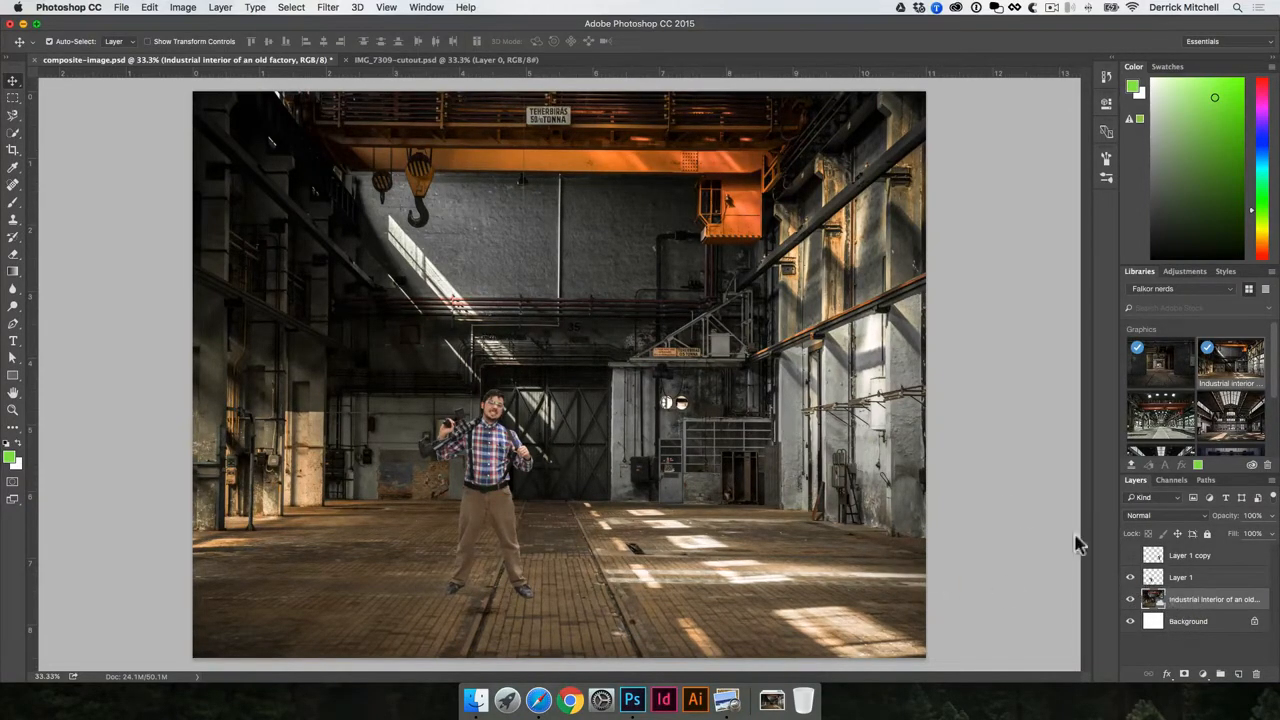
# - Apply a Camera Raw filter to the factory: Exposure −0.50, lower Highlights, Shadows +61, Whites +42
pyautogui.click(340, 7)
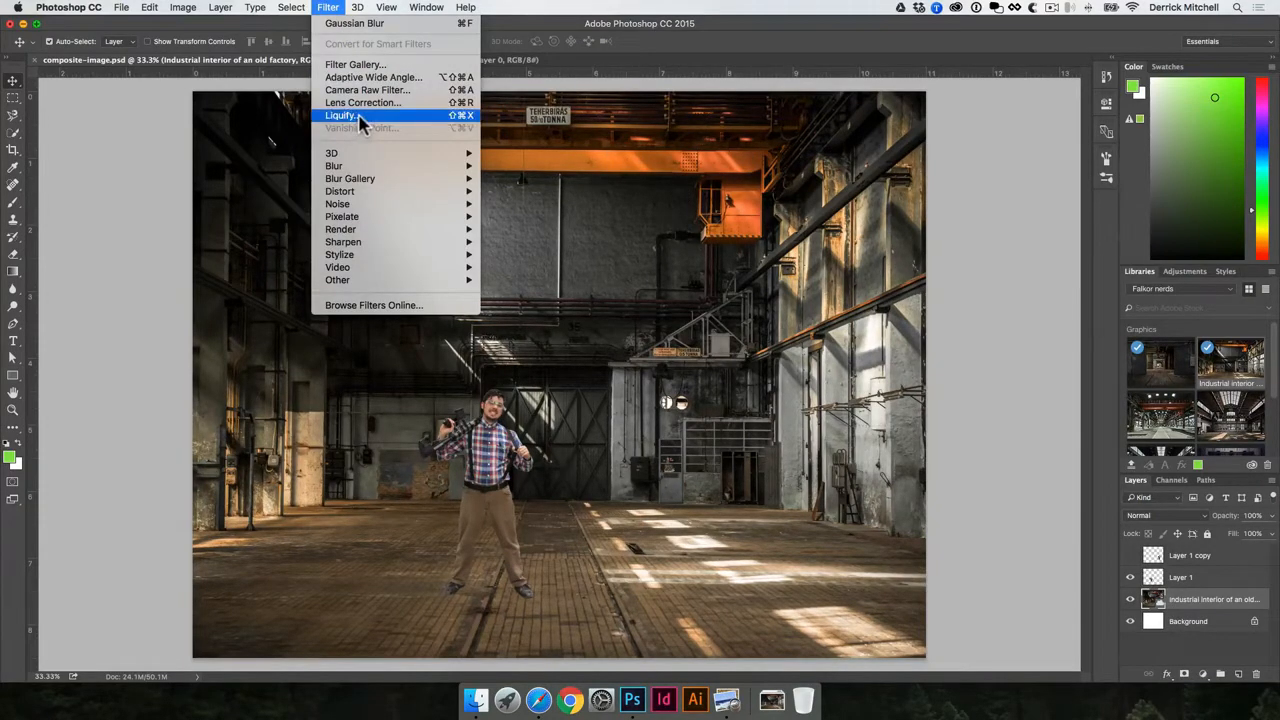
pyautogui.click(345, 90)
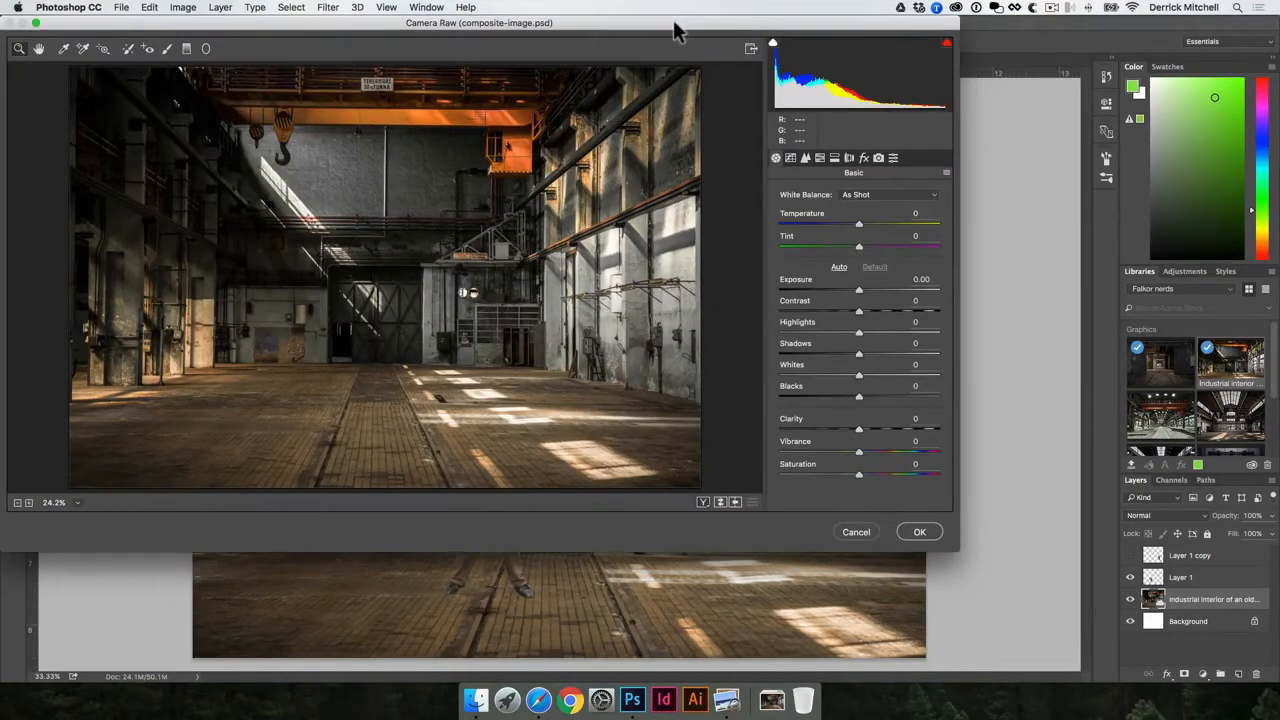
pyautogui.moveTo(672, 30); pyautogui.dragTo(845, 97)
pyautogui.moveTo(1018, 349); pyautogui.dragTo(1038, 376)
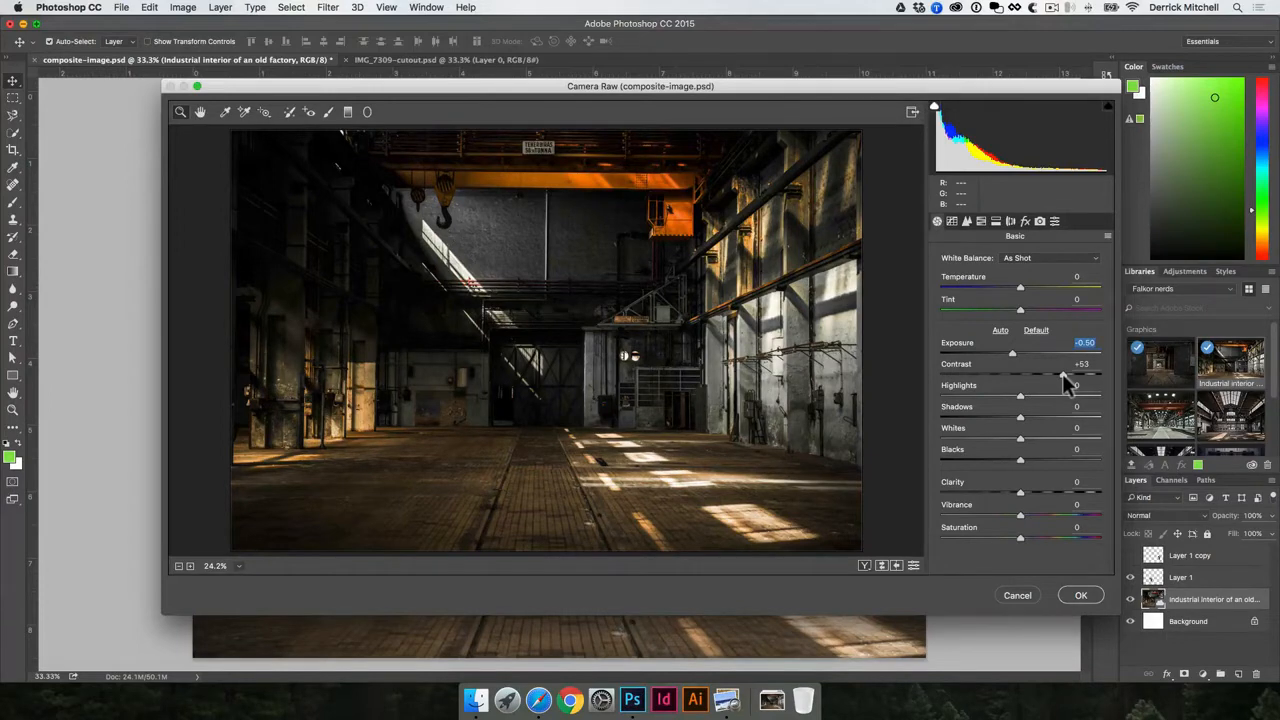
pyautogui.moveTo(1064, 378); pyautogui.dragTo(1080, 422)
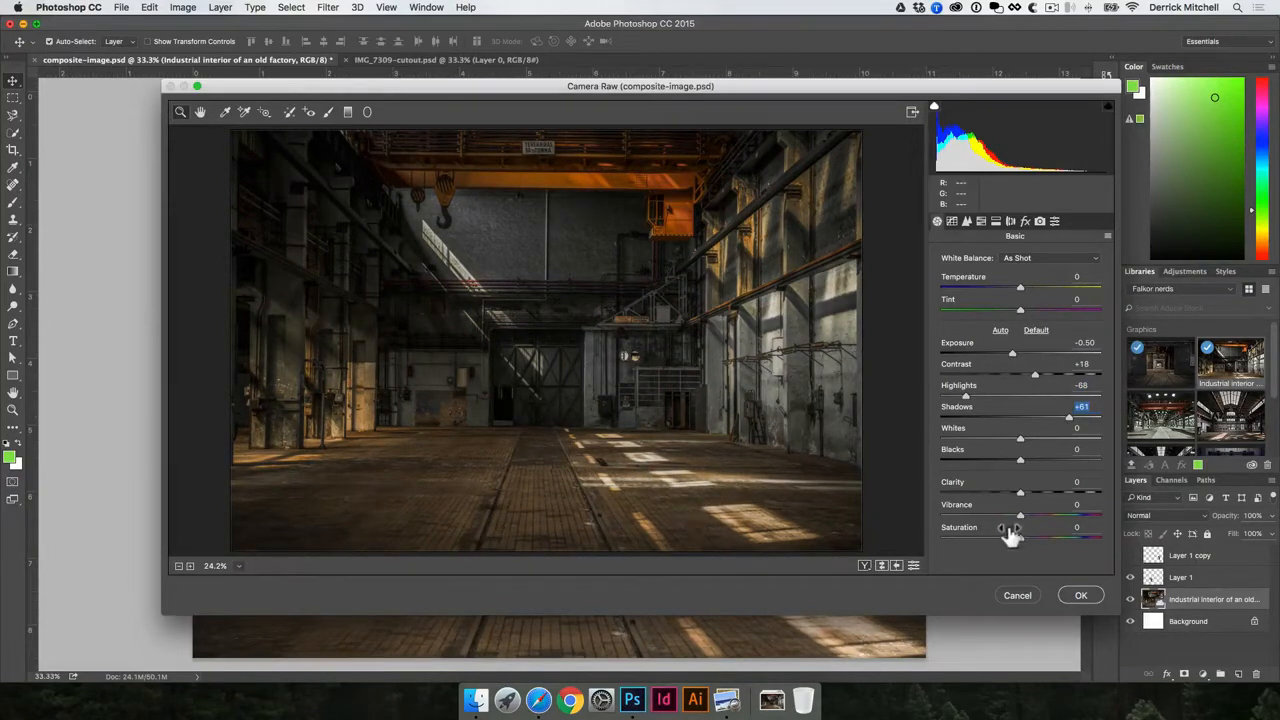
pyautogui.moveTo(1021, 457); pyautogui.dragTo(1054, 440)
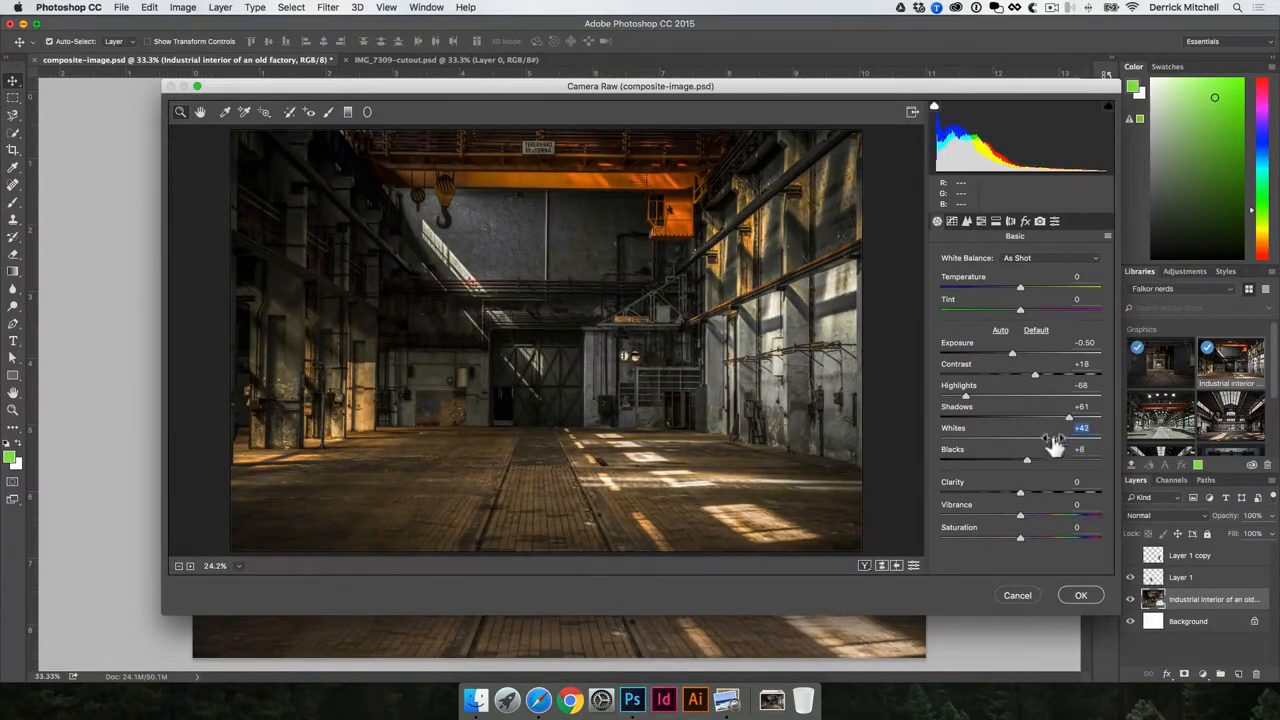
pyautogui.click(1082, 596)
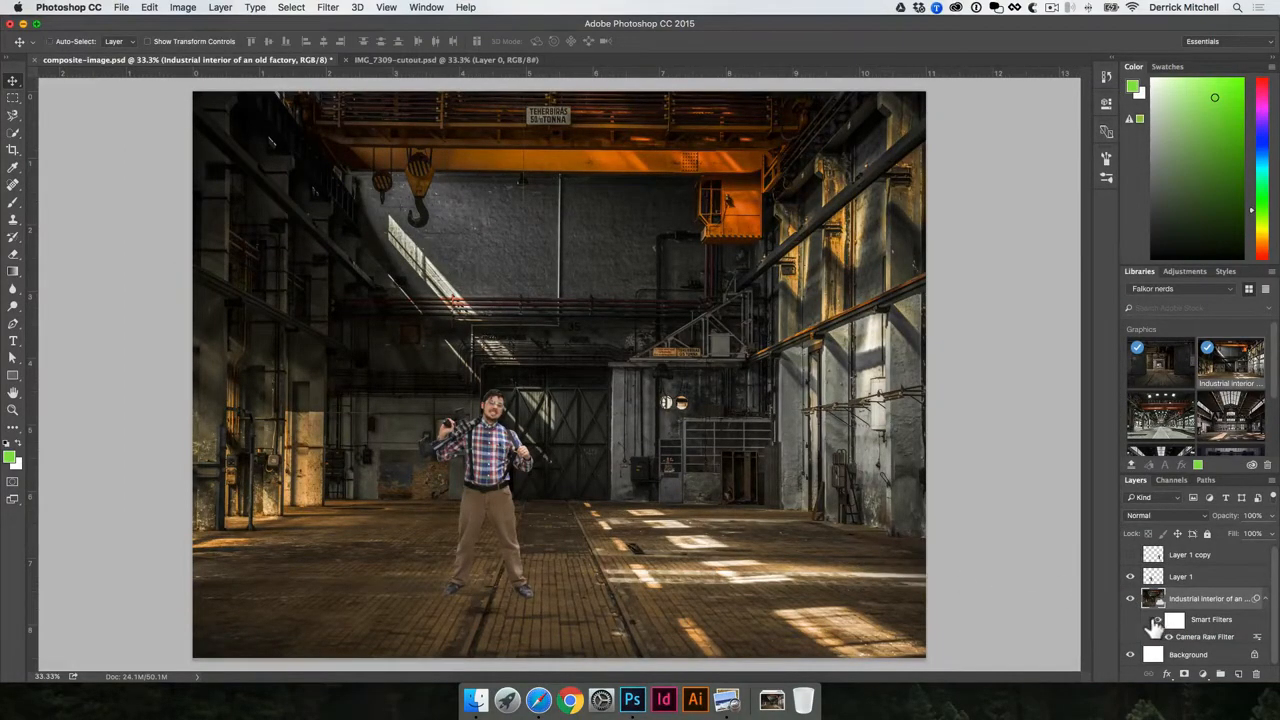
# - Compare the factory with and without the filter, then nudge the man slightly left
pyautogui.press('super+z')
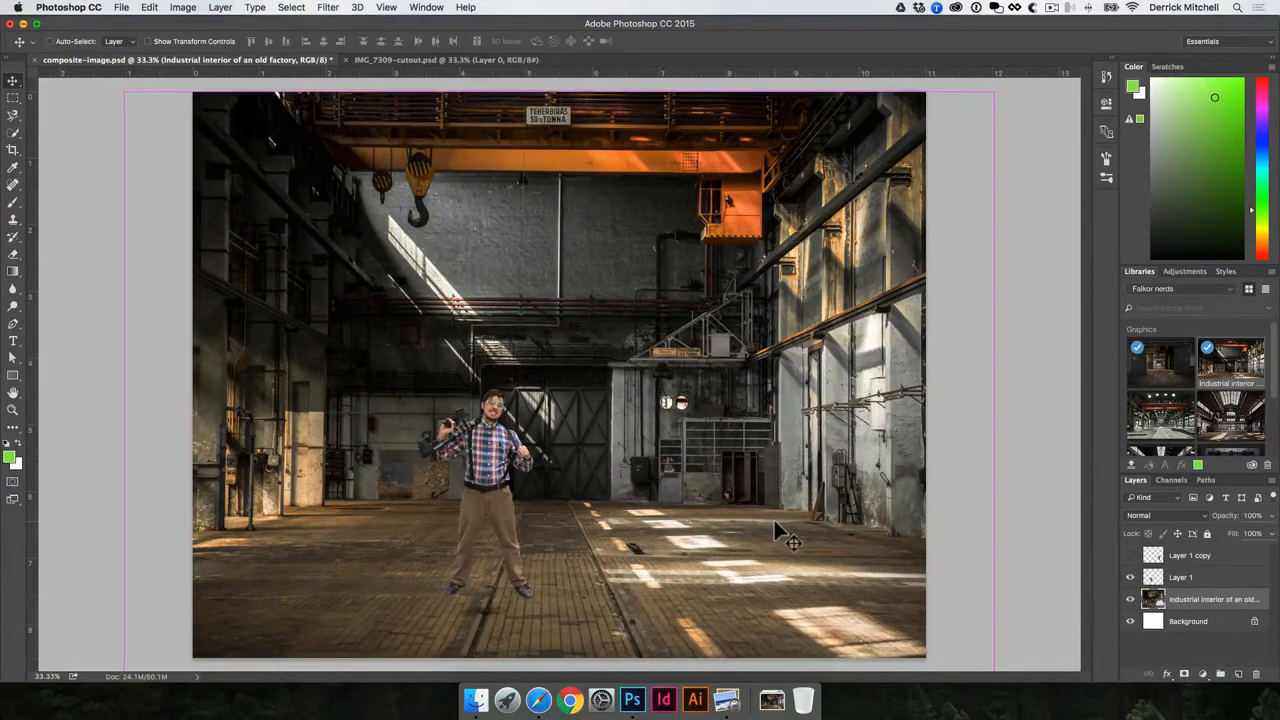
pyautogui.press('super+z')
pyautogui.press('super+z')
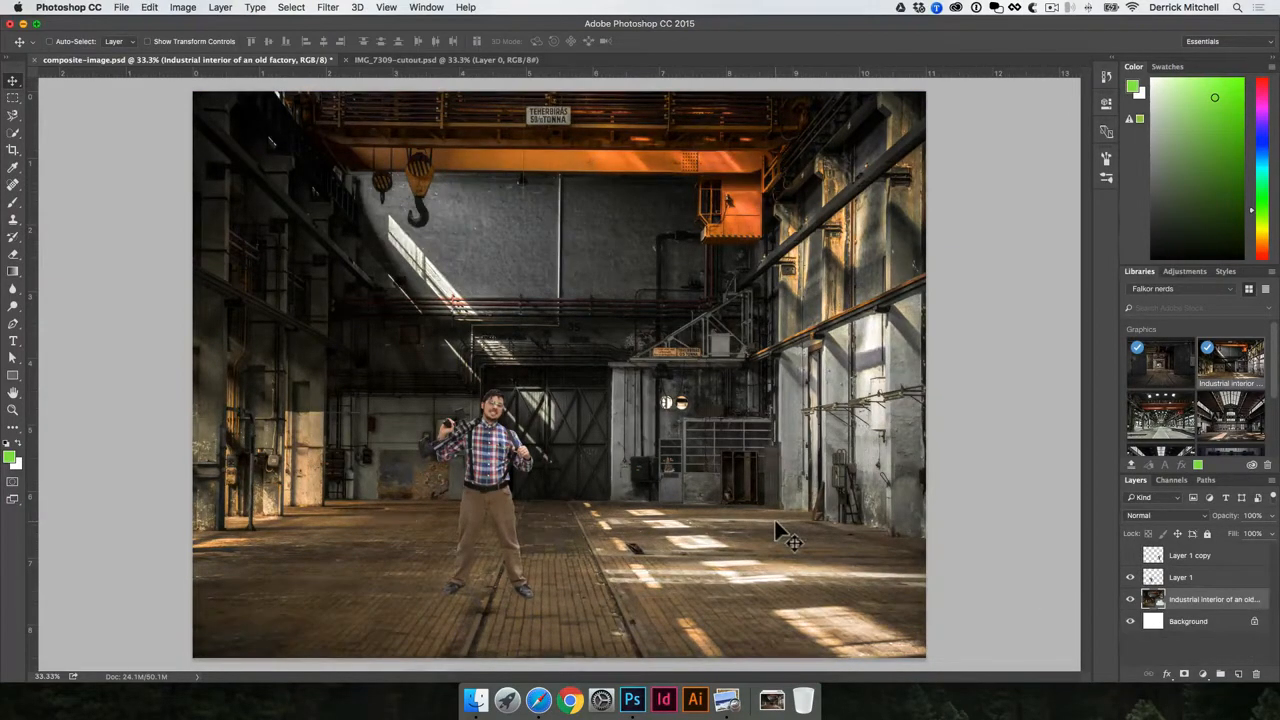
pyautogui.press('super+z')
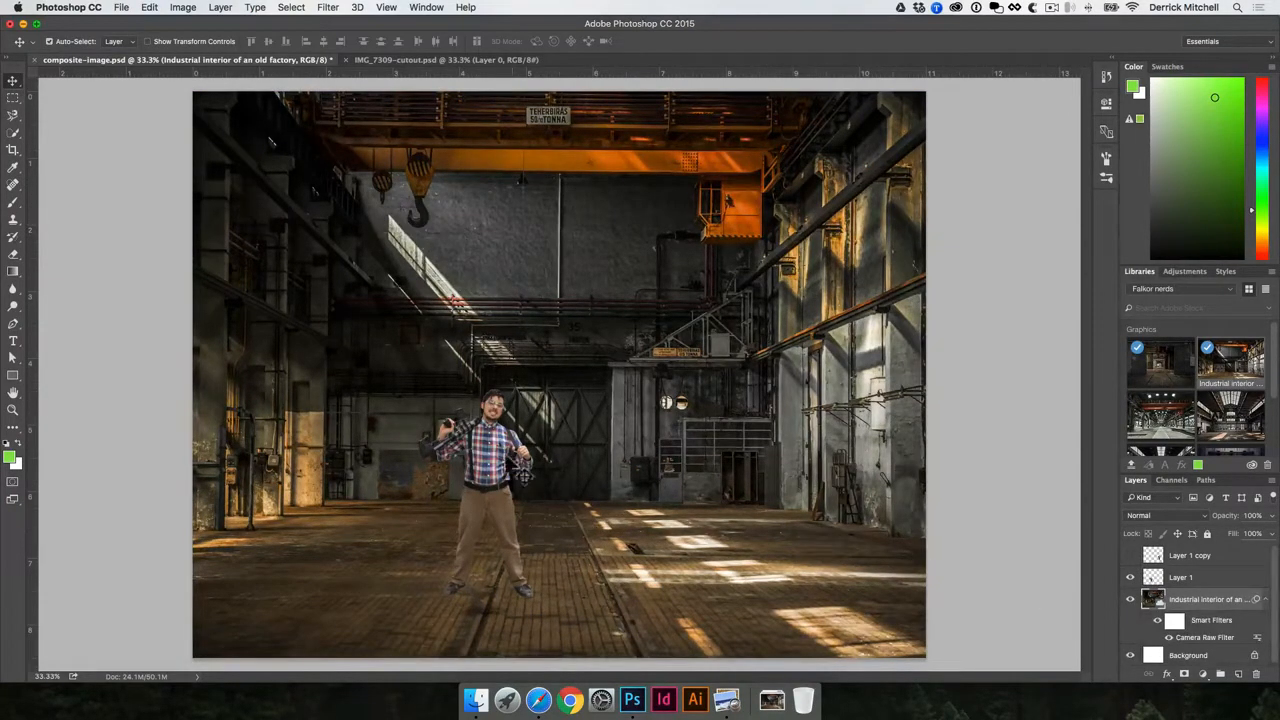
pyautogui.moveTo(494, 450); pyautogui.dragTo(466, 448)
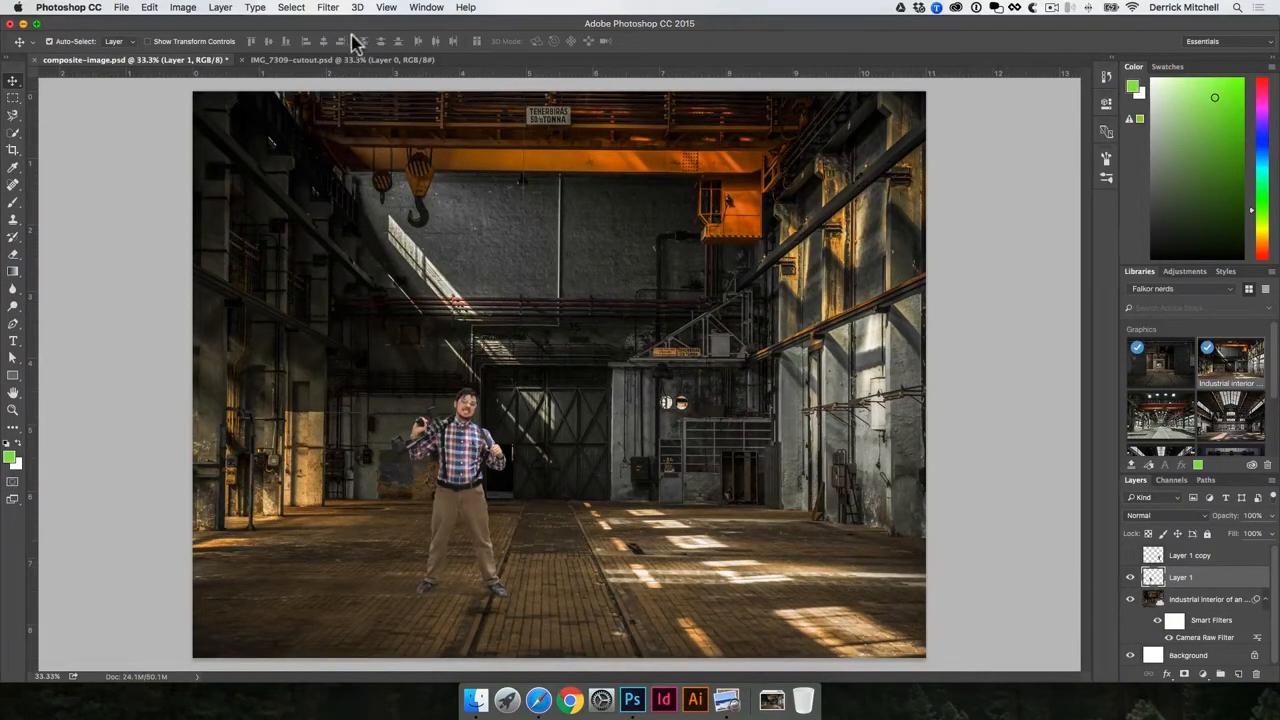
# - Open the Camera Raw filter on the man's layer and frame him in the preview
pyautogui.click(328, 7)
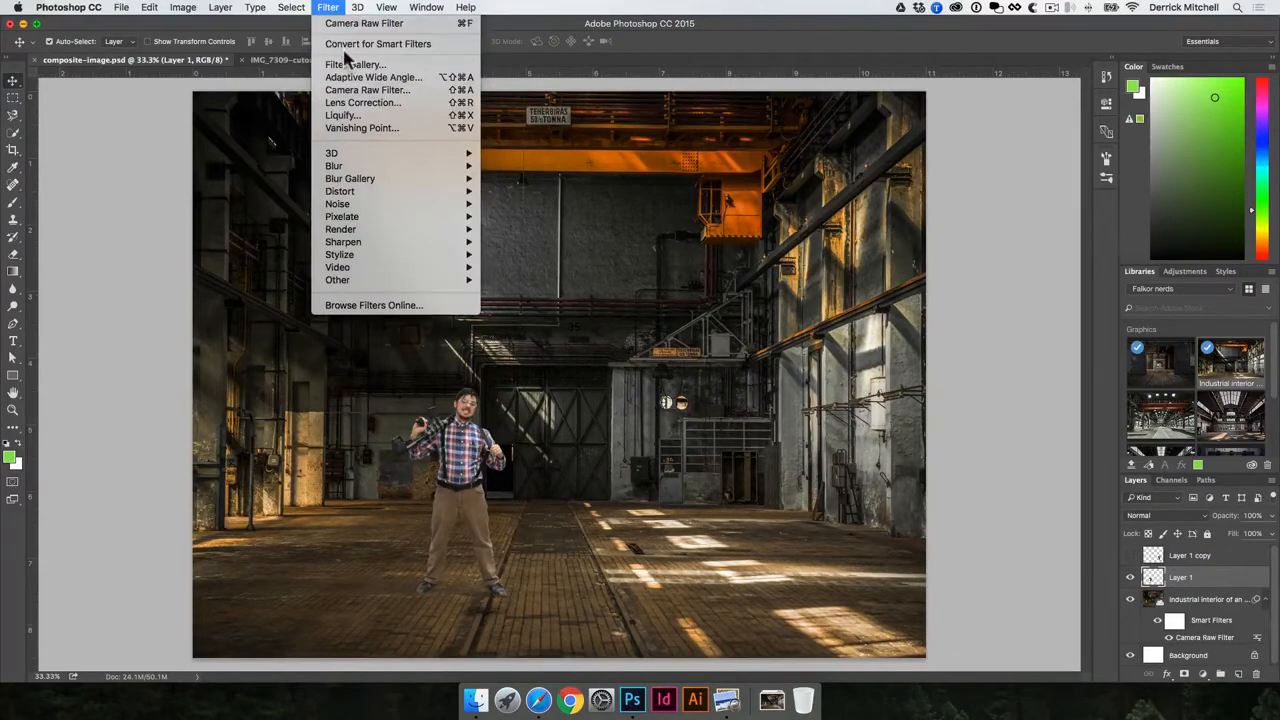
pyautogui.click(355, 90)
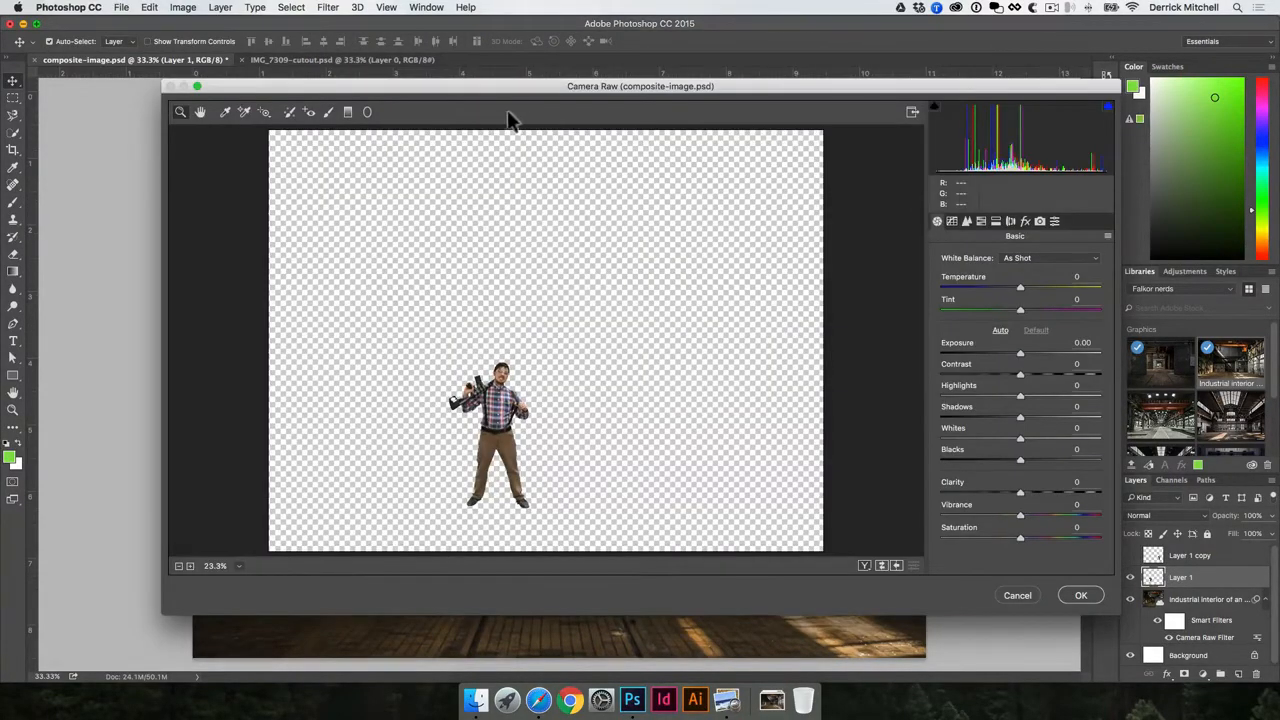
pyautogui.moveTo(497, 97); pyautogui.dragTo(633, 67)
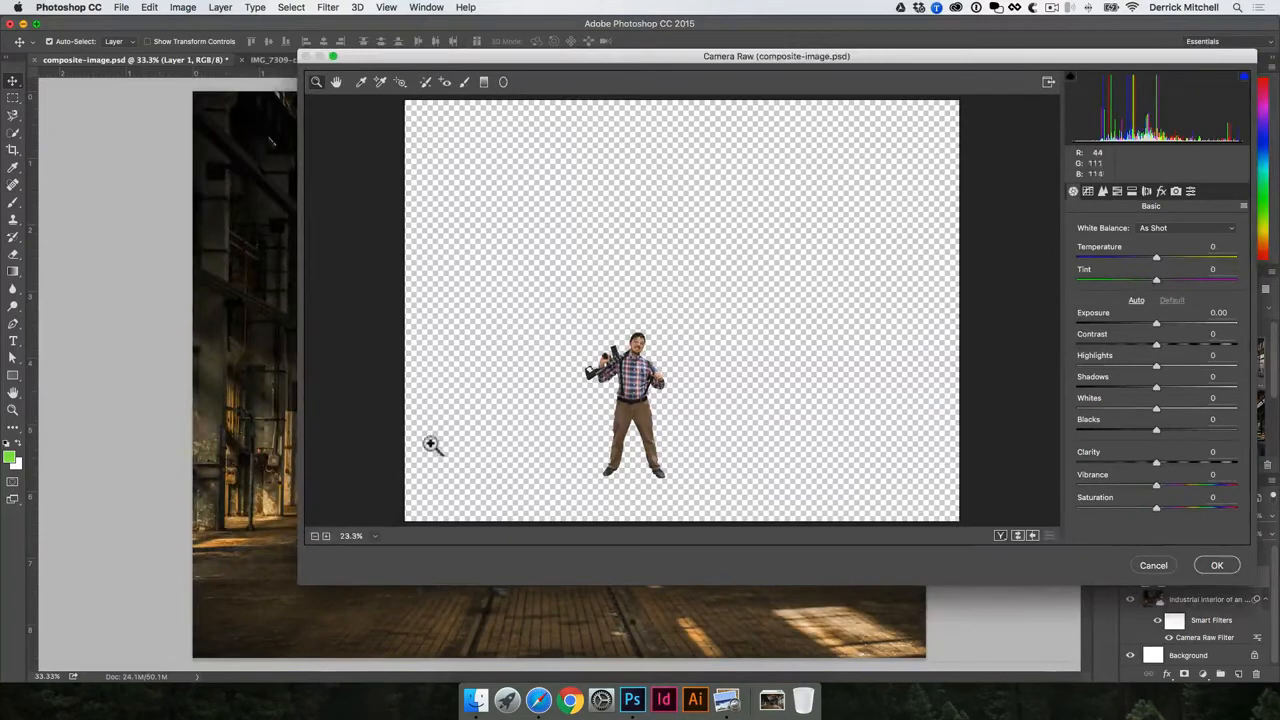
pyautogui.click(629, 421)
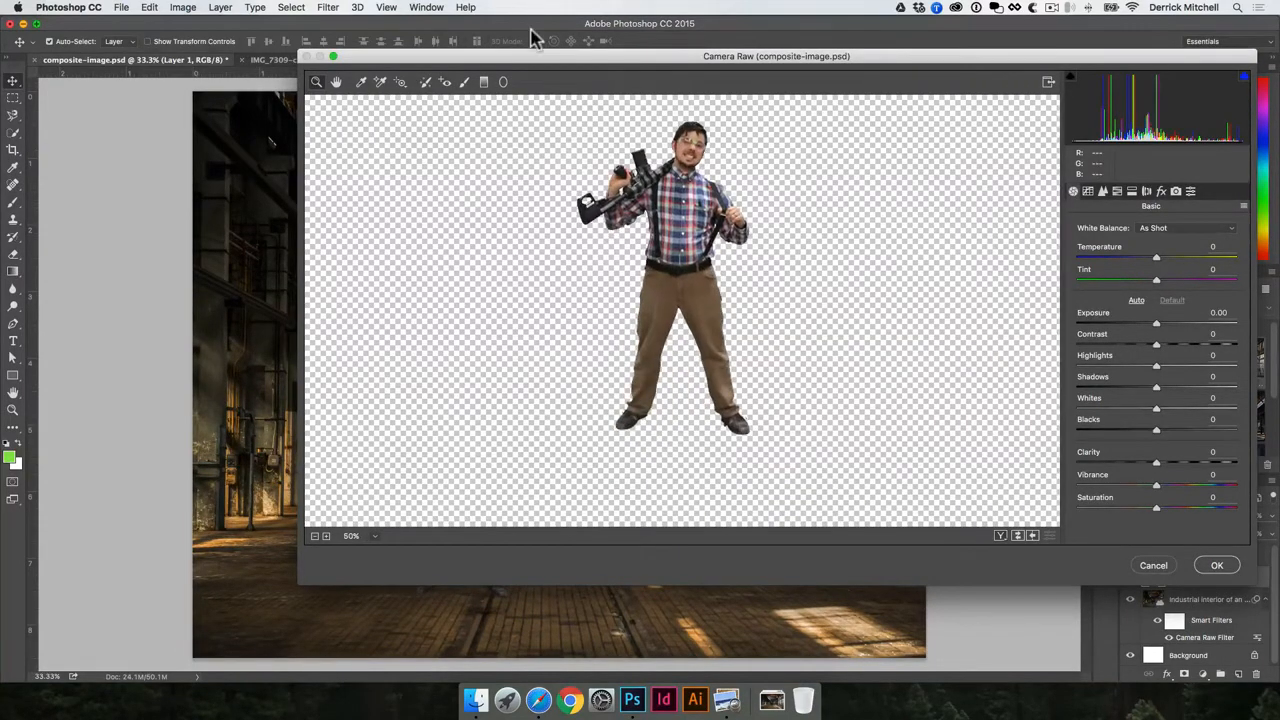
pyautogui.moveTo(299, 122); pyautogui.dragTo(548, 127)
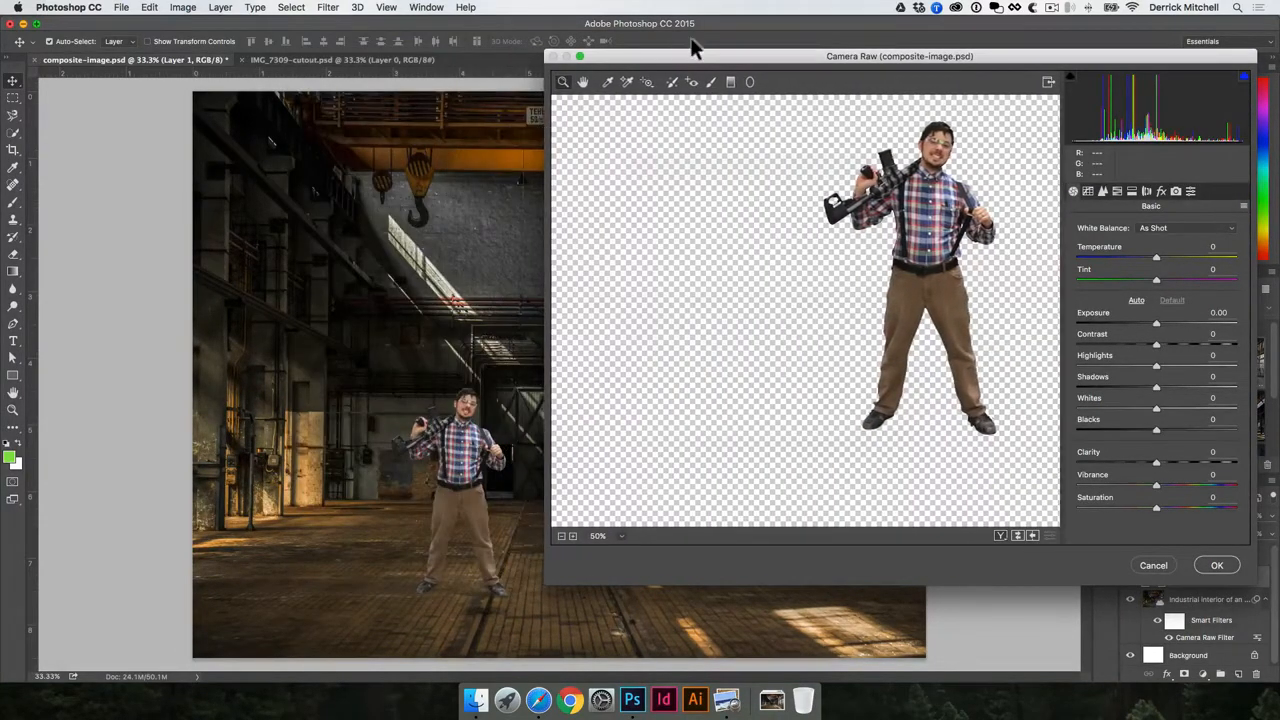
pyautogui.moveTo(696, 59); pyautogui.dragTo(673, 103)
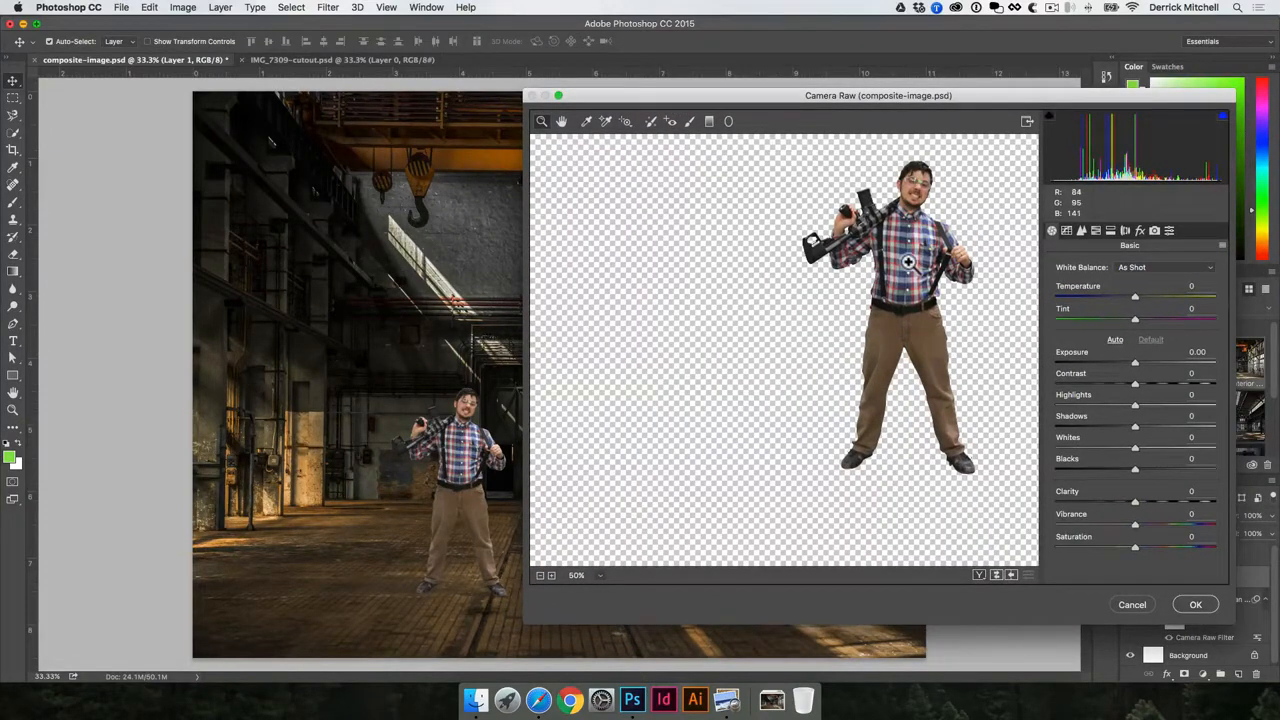
pyautogui.moveTo(906, 262); pyautogui.dragTo(768, 289)
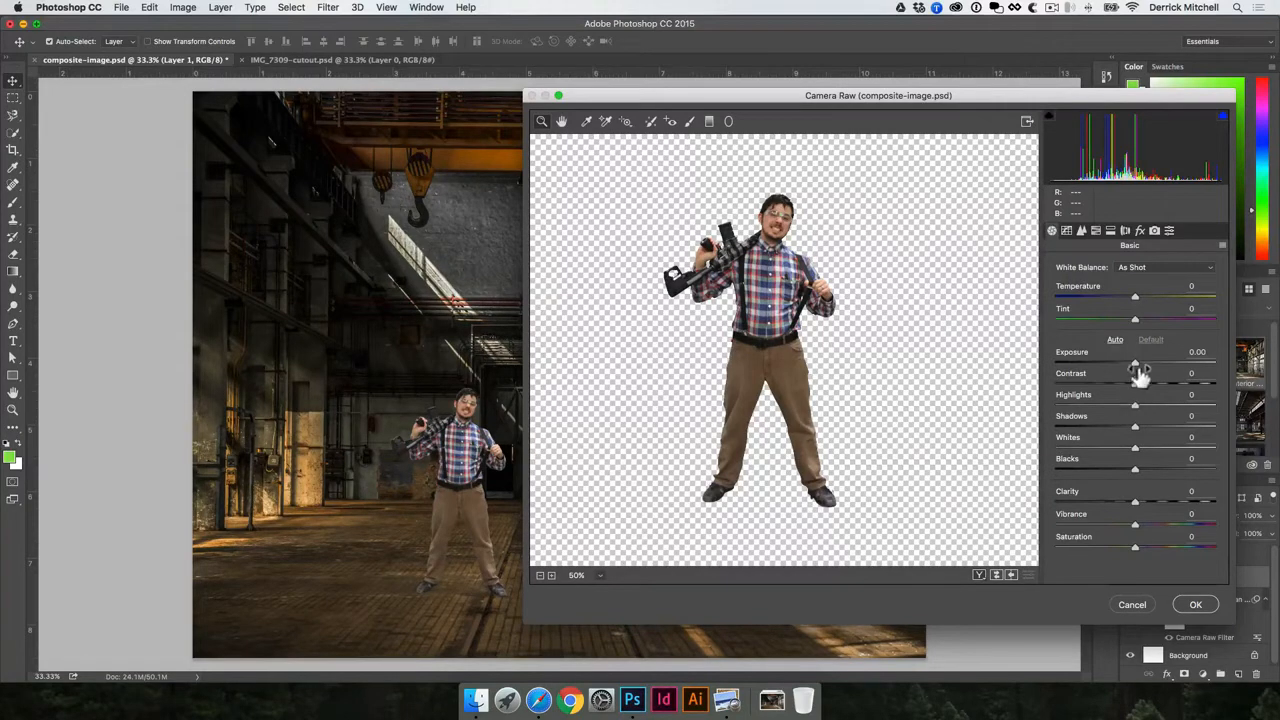
# - Darken the man with Exposure −0.70, Contrast −12, Whites −19 and Clarity +22
pyautogui.moveTo(1136, 361); pyautogui.dragTo(1130, 393)
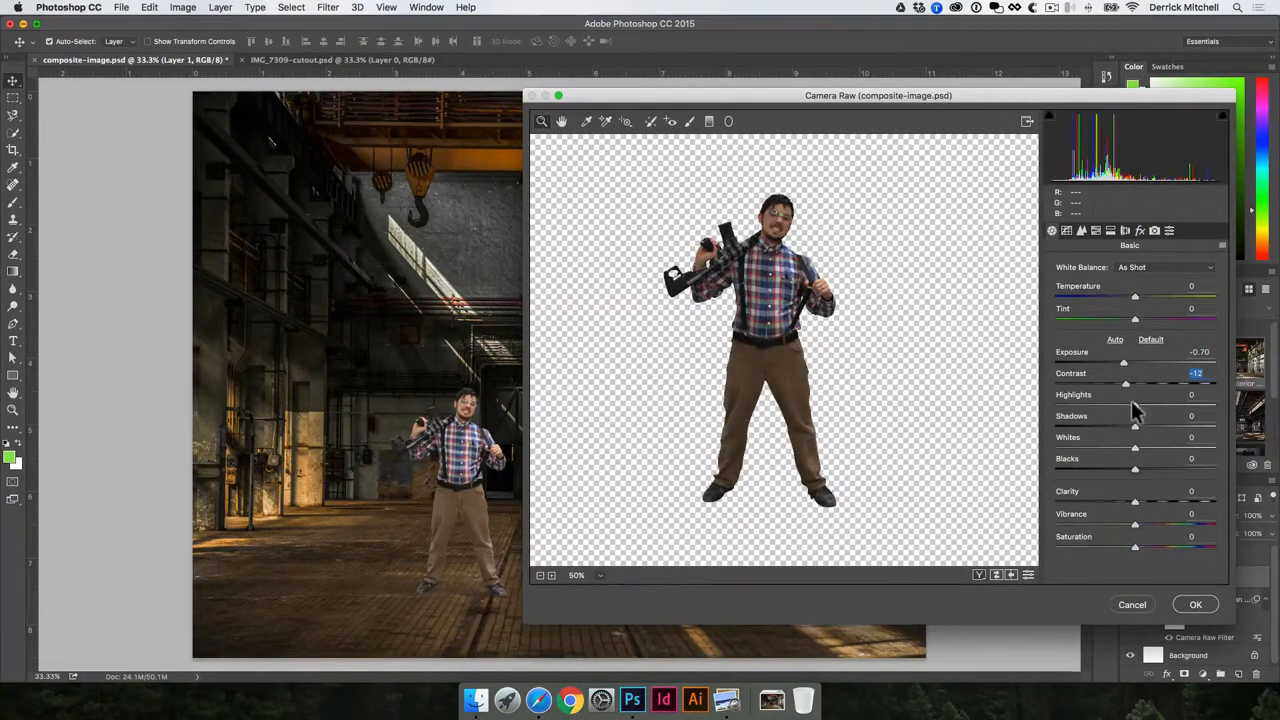
pyautogui.moveTo(1139, 406)
pyautogui.mouseDown()
pyautogui.moveTo(1175, 406)
pyautogui.moveTo(1100, 410)
pyautogui.moveTo(1198, 406)
pyautogui.moveTo(1075, 418)
pyautogui.moveTo(1148, 415)
pyautogui.moveTo(1130, 418)
pyautogui.mouseUp()
pyautogui.moveTo(1133, 425); pyautogui.dragTo(1153, 498)
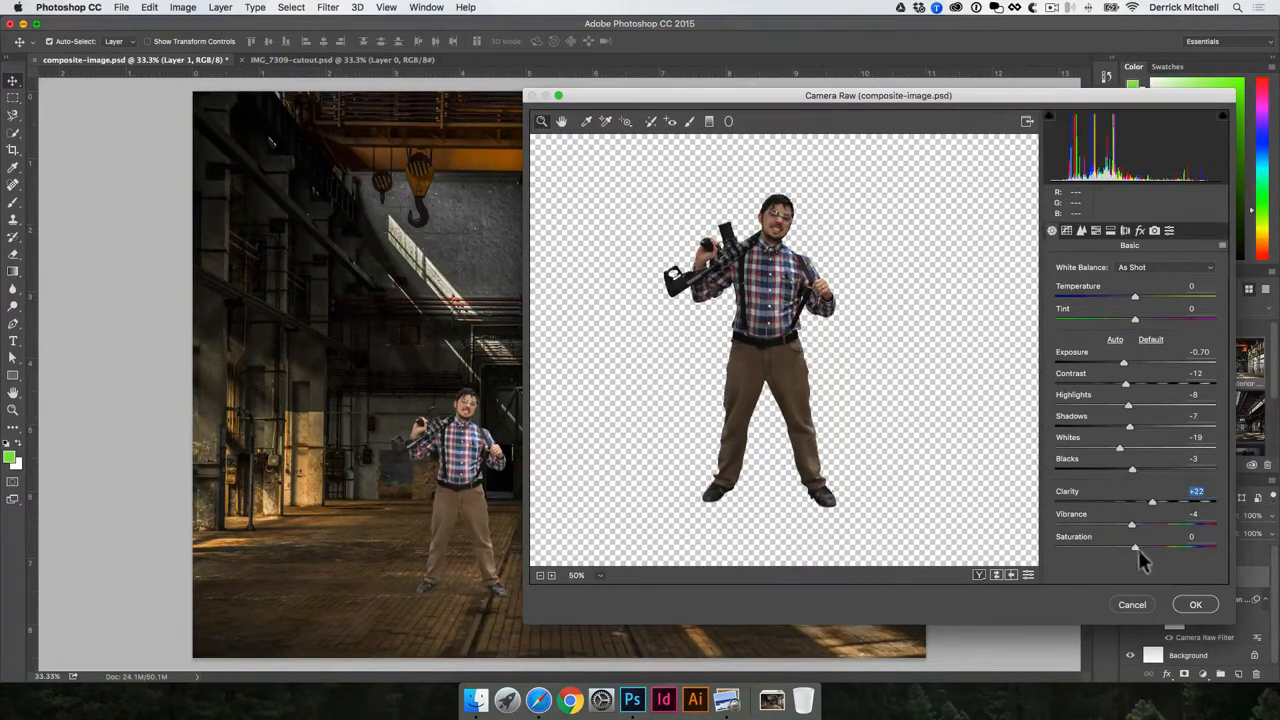
pyautogui.click(1196, 605)
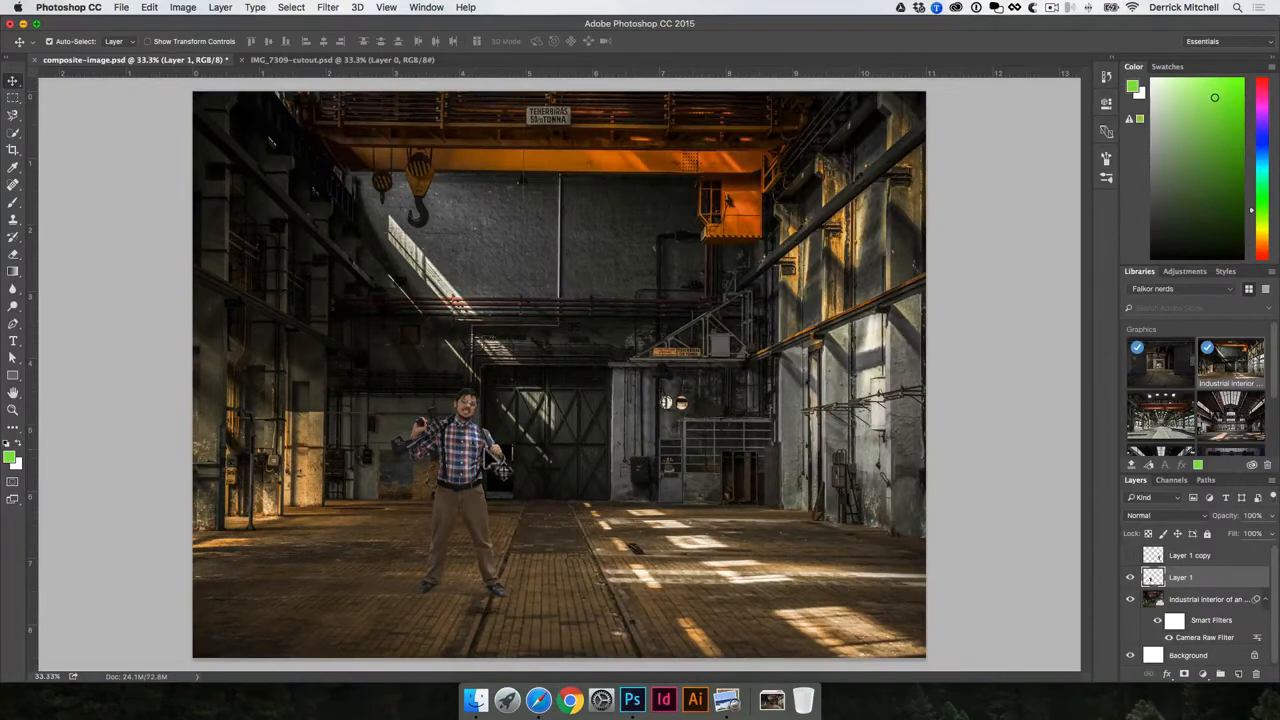
# - Shift the darkened man further left and slightly up, left of the brick walkway
pyautogui.moveTo(461, 468); pyautogui.dragTo(422, 462)
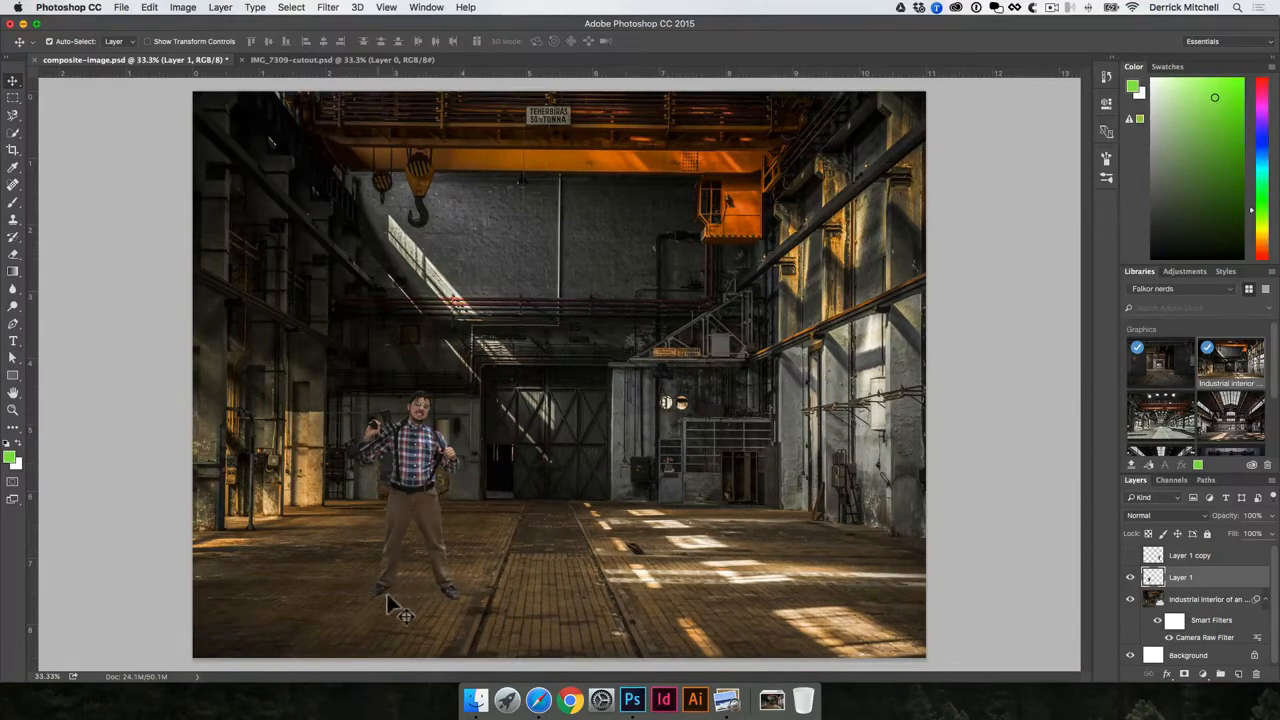
pyautogui.moveTo(418, 490); pyautogui.dragTo(495, 463)
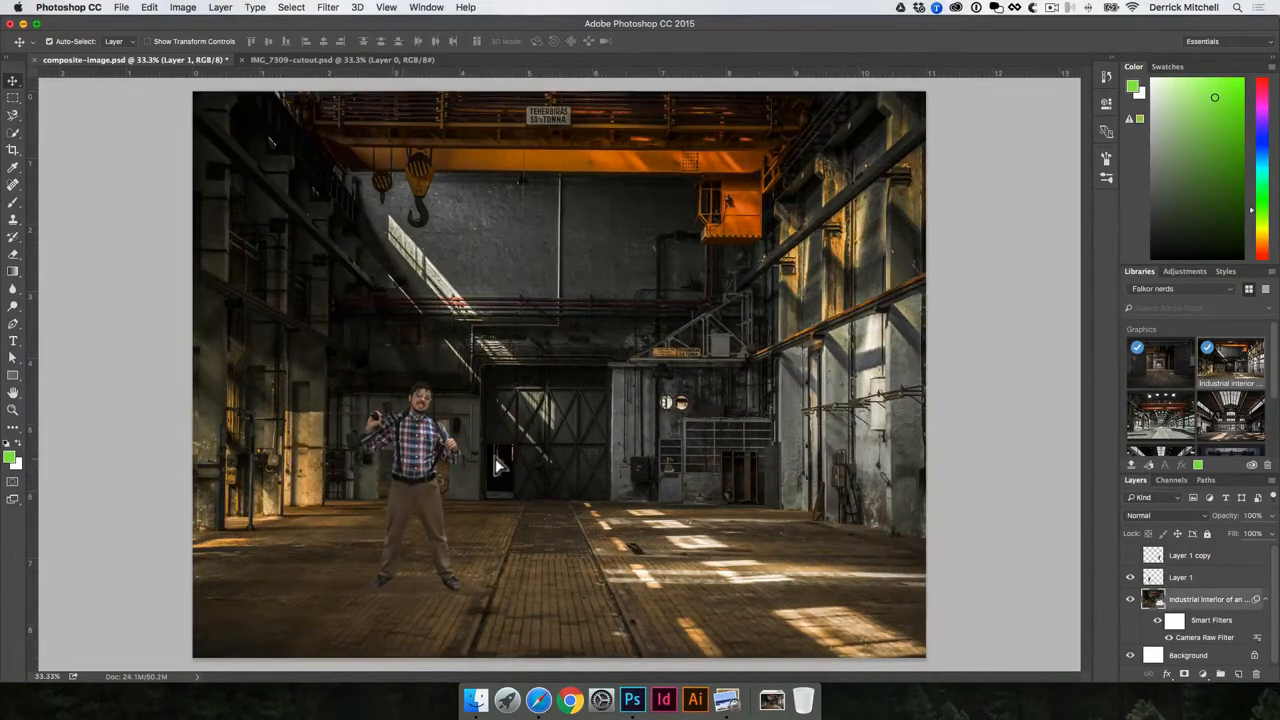
# - Undo the accidental background shift and add empty Layer 2 beneath the man's layer
pyautogui.press('super+z')
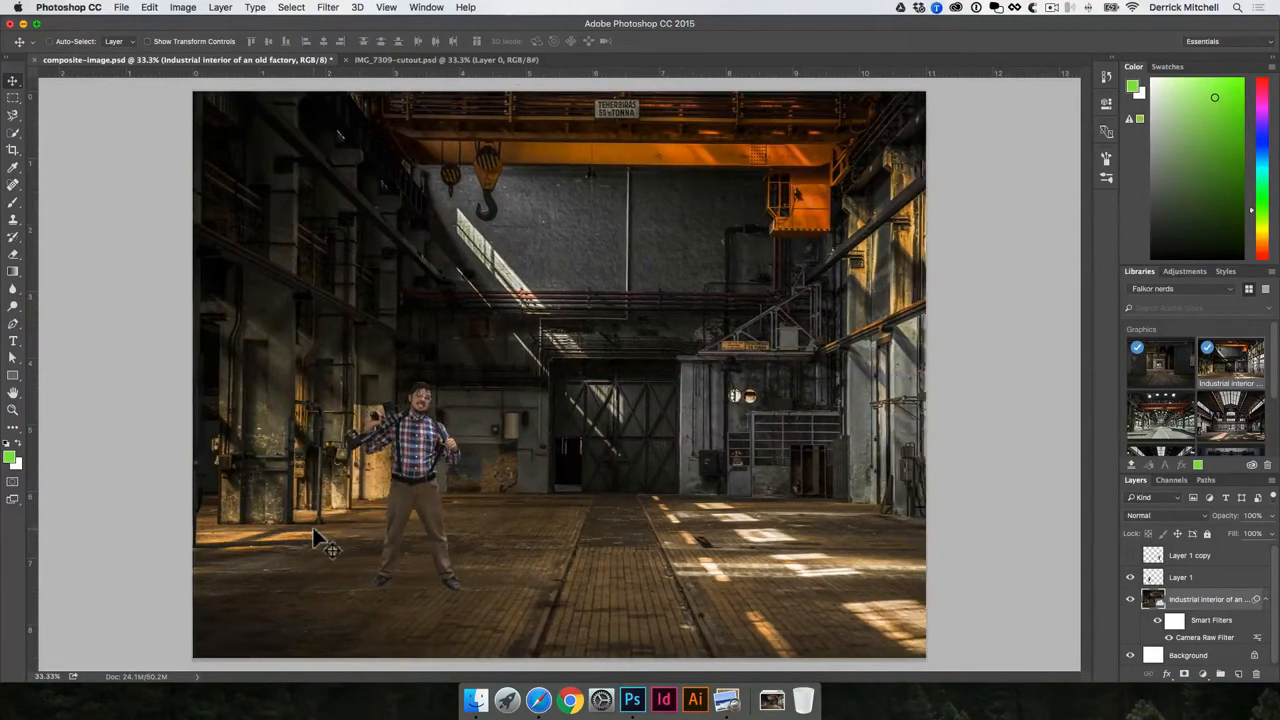
pyautogui.press('super+z')
pyautogui.press('super+z')
pyautogui.click(426, 470)
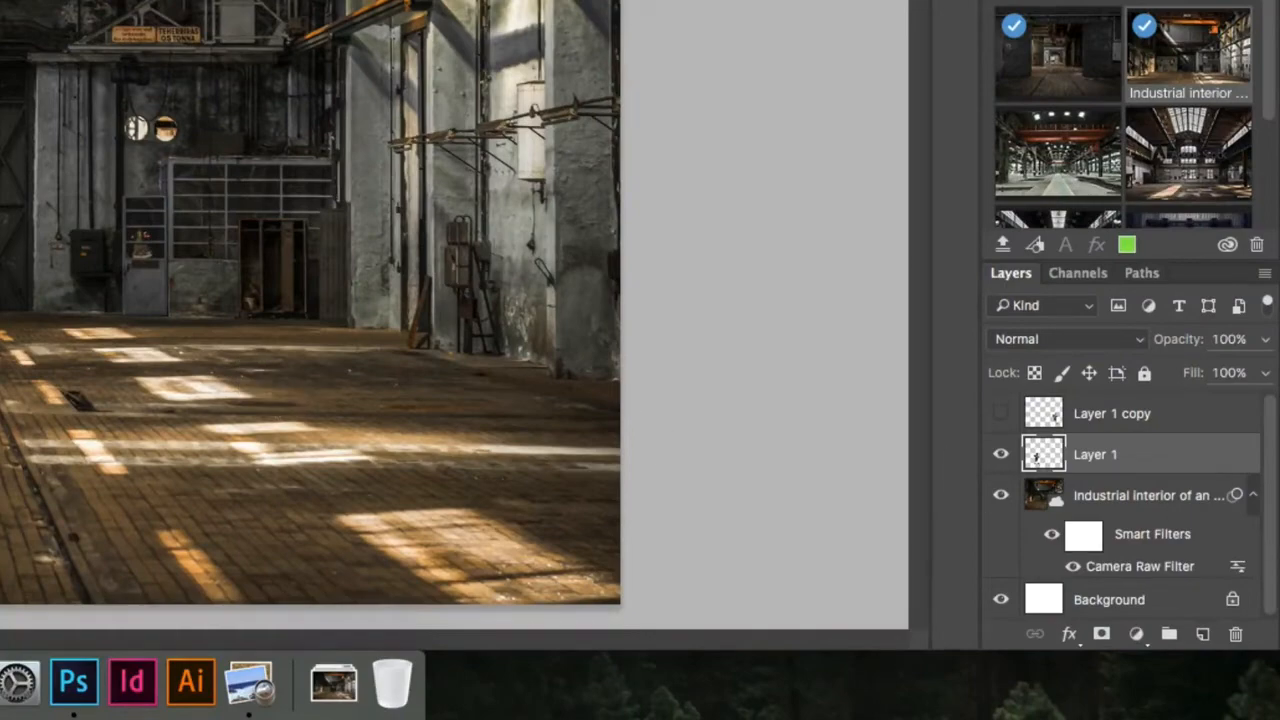
pyautogui.click(1203, 636)
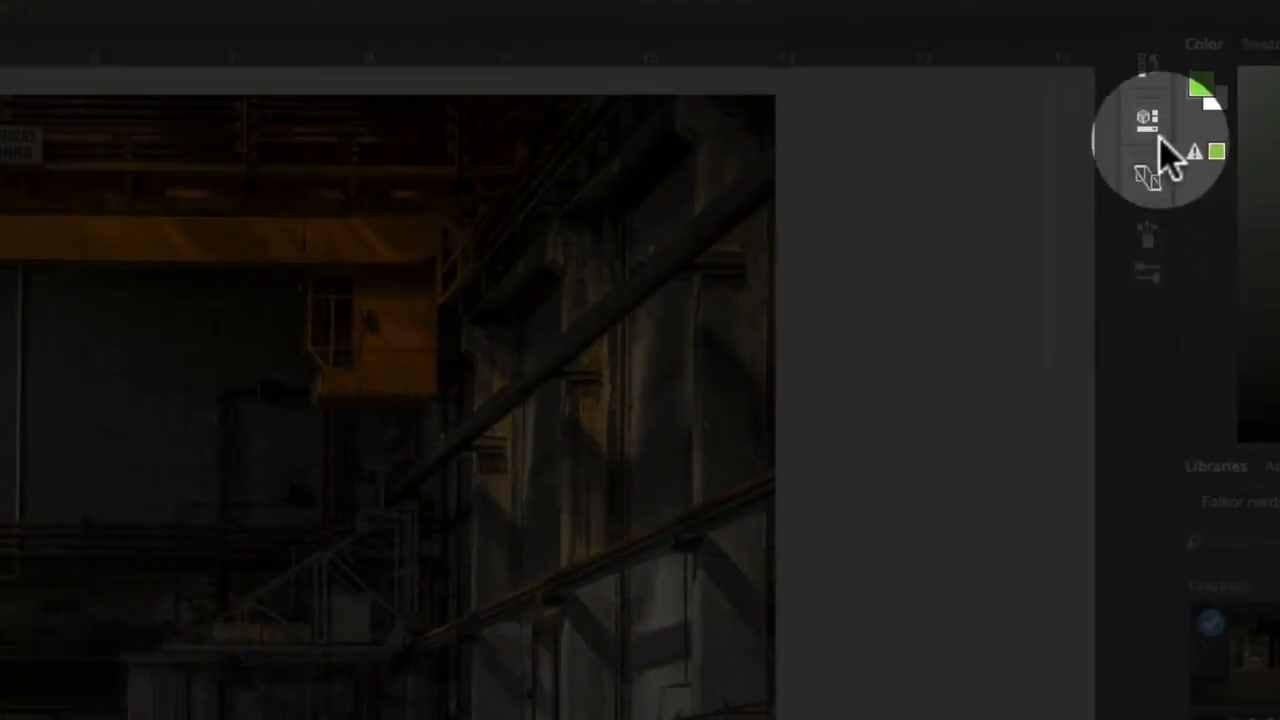
# - Pick a soft round brush tip at 23 px in Multiply mode
pyautogui.click(1148, 236)
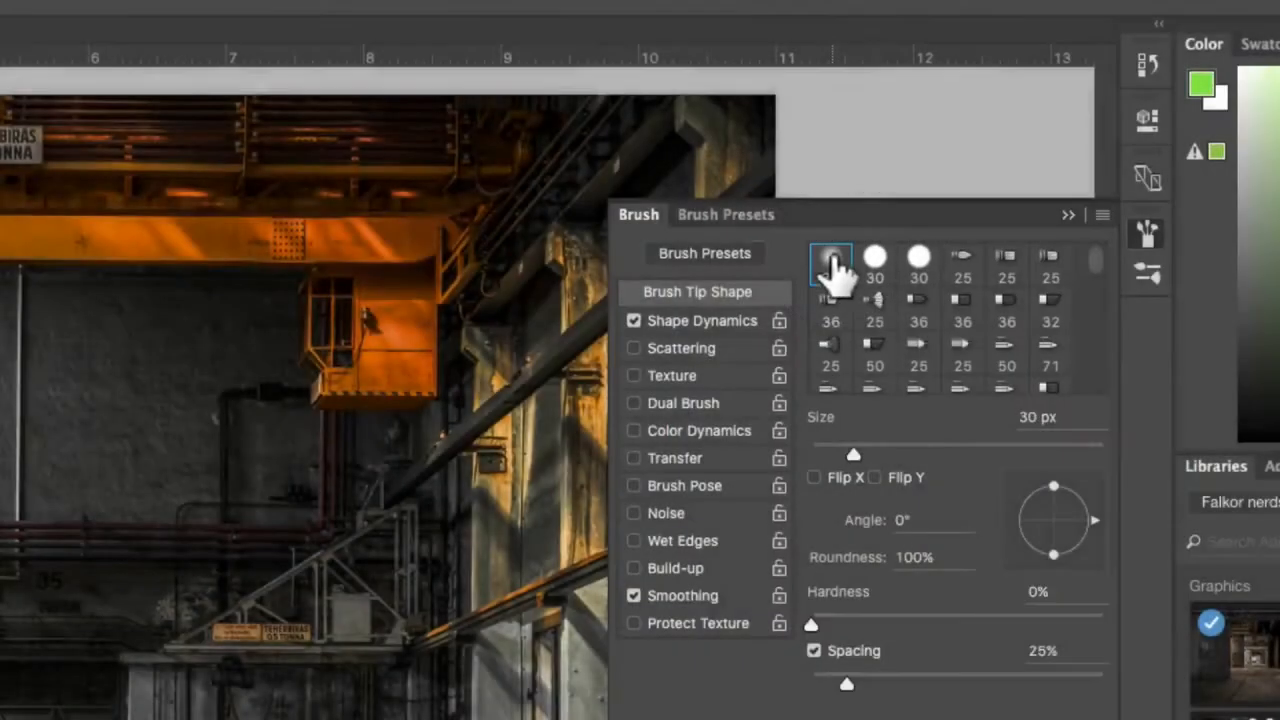
pyautogui.click(830, 264)
pyautogui.moveTo(849, 449); pyautogui.dragTo(820, 451)
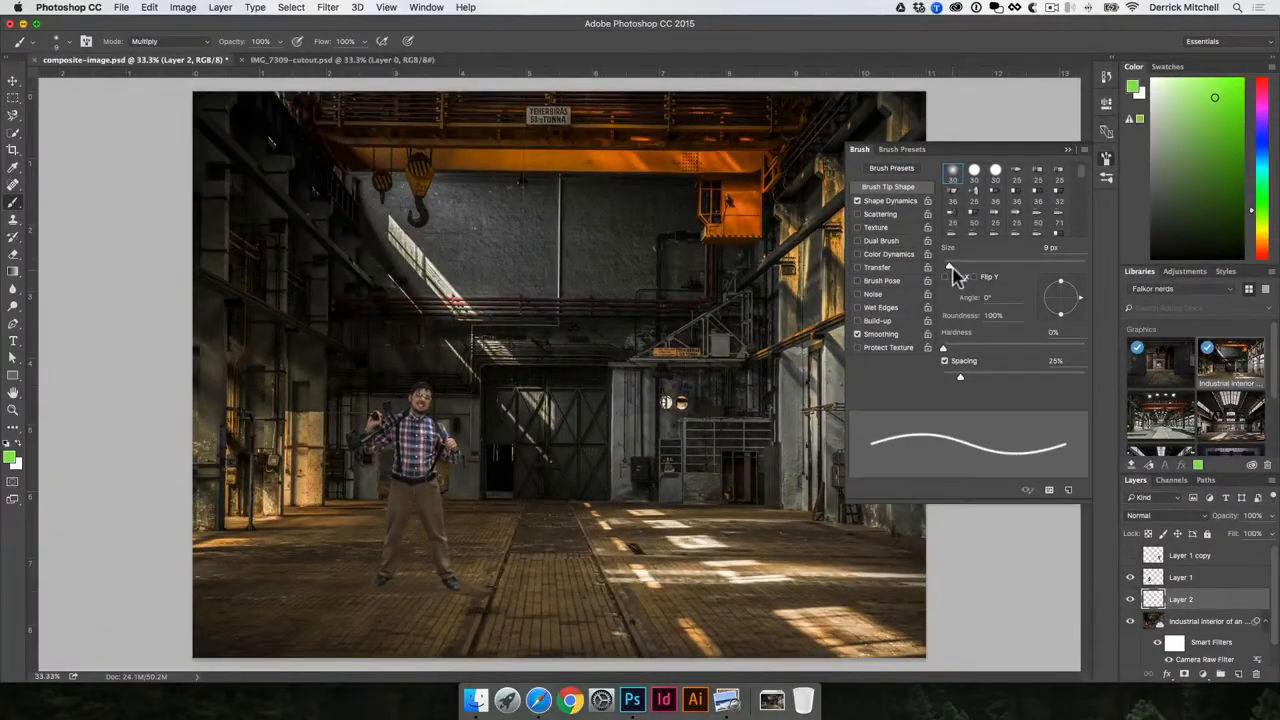
pyautogui.moveTo(952, 267); pyautogui.dragTo(958, 265)
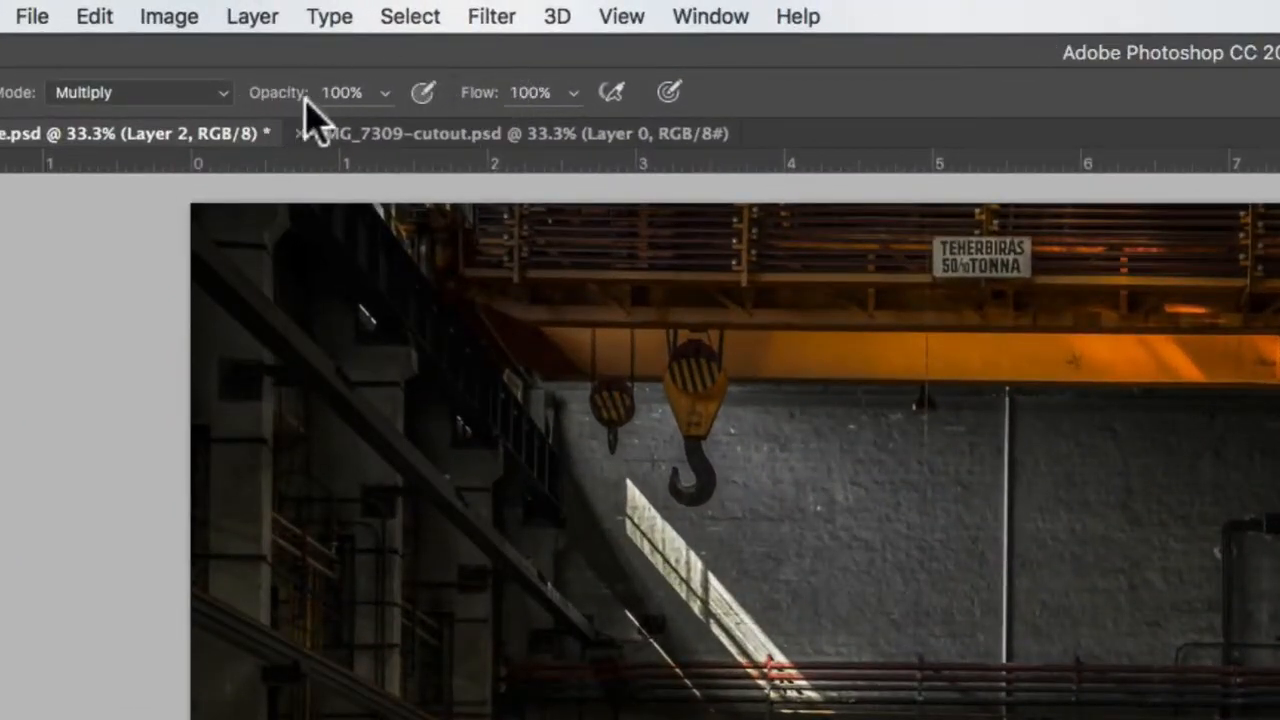
# - Paint a solid green test stroke on the factory floor on Layer 2
pyautogui.moveTo(297, 108); pyautogui.dragTo(385, 118)
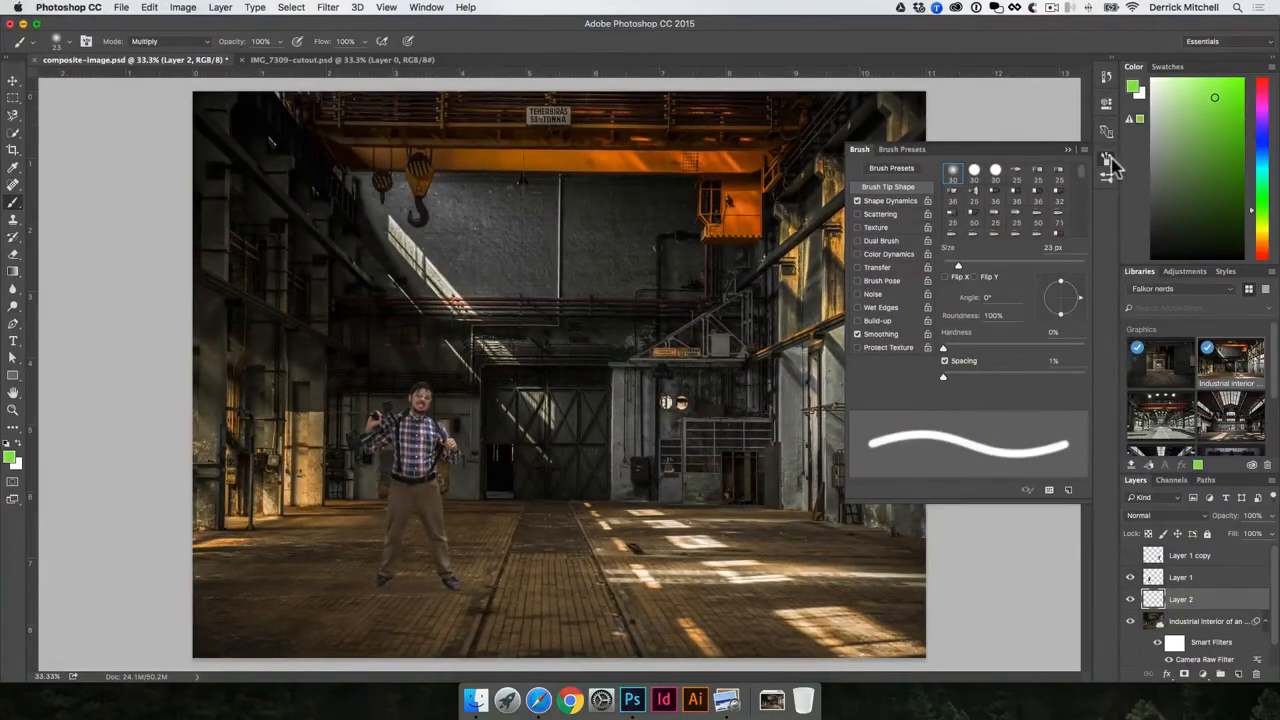
pyautogui.click(1106, 159)
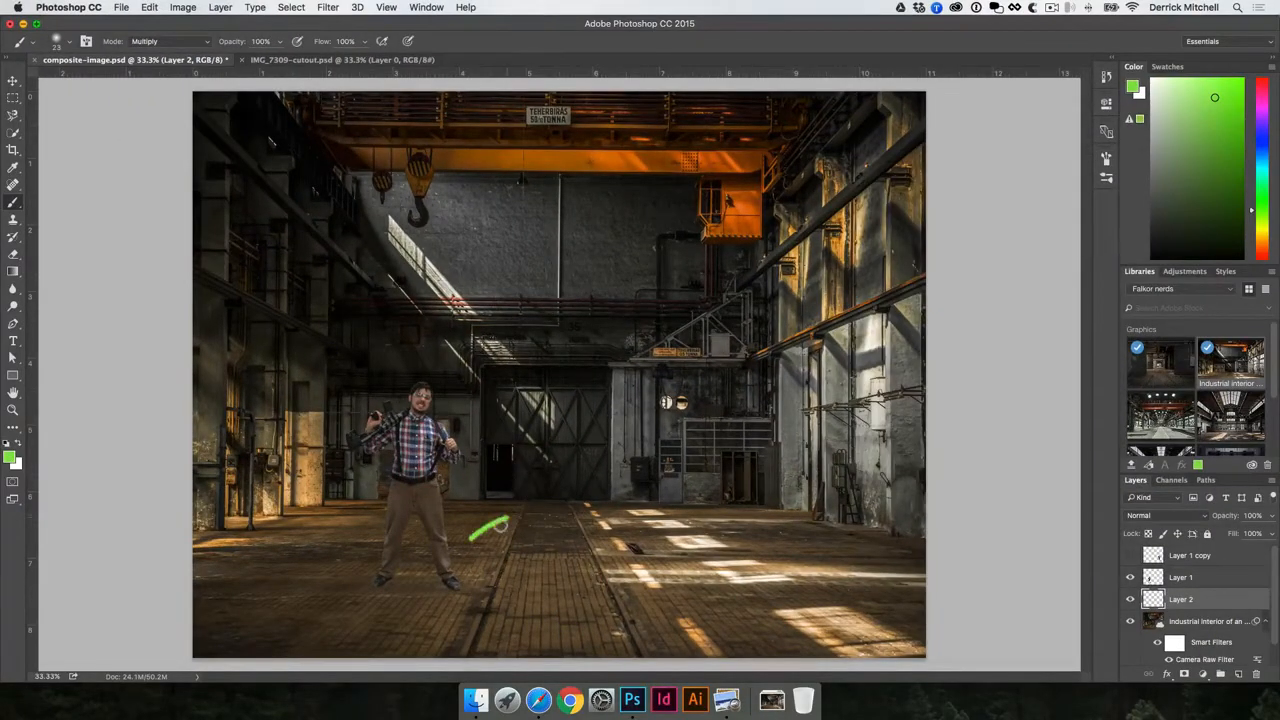
pyautogui.moveTo(501, 525)
pyautogui.mouseDown()
pyautogui.moveTo(534, 511)
pyautogui.moveTo(572, 550)
pyautogui.mouseUp()
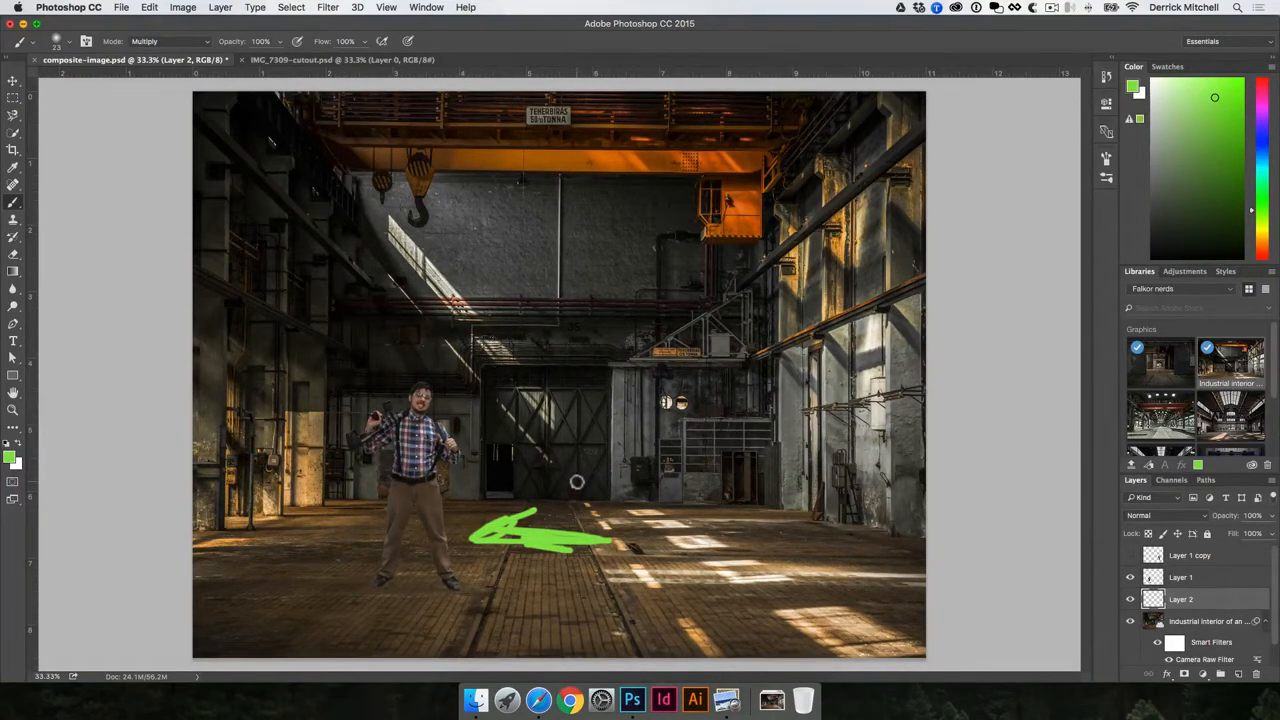
# - Lower brush opacity to 12%, paint a faint green stroke, and add Layer 3 above
pyautogui.moveTo(241, 50); pyautogui.dragTo(175, 48)
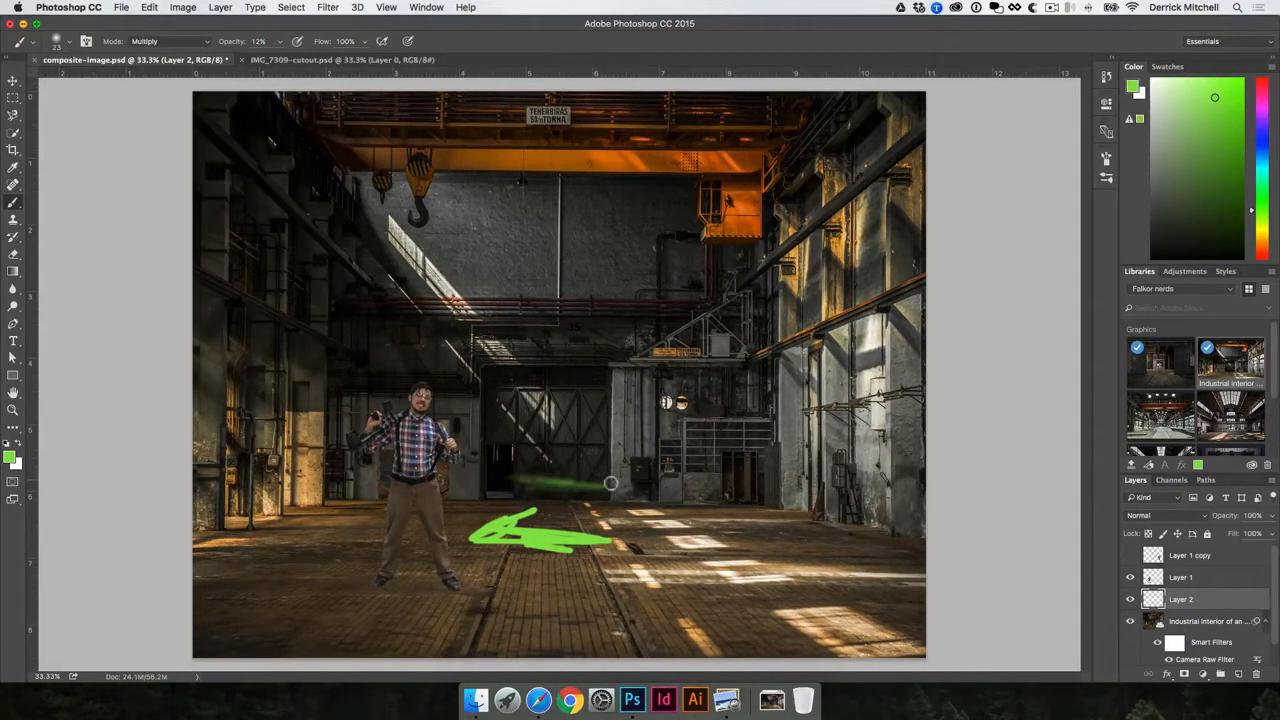
pyautogui.moveTo(610, 484); pyautogui.dragTo(532, 486)
pyautogui.click(1239, 675)
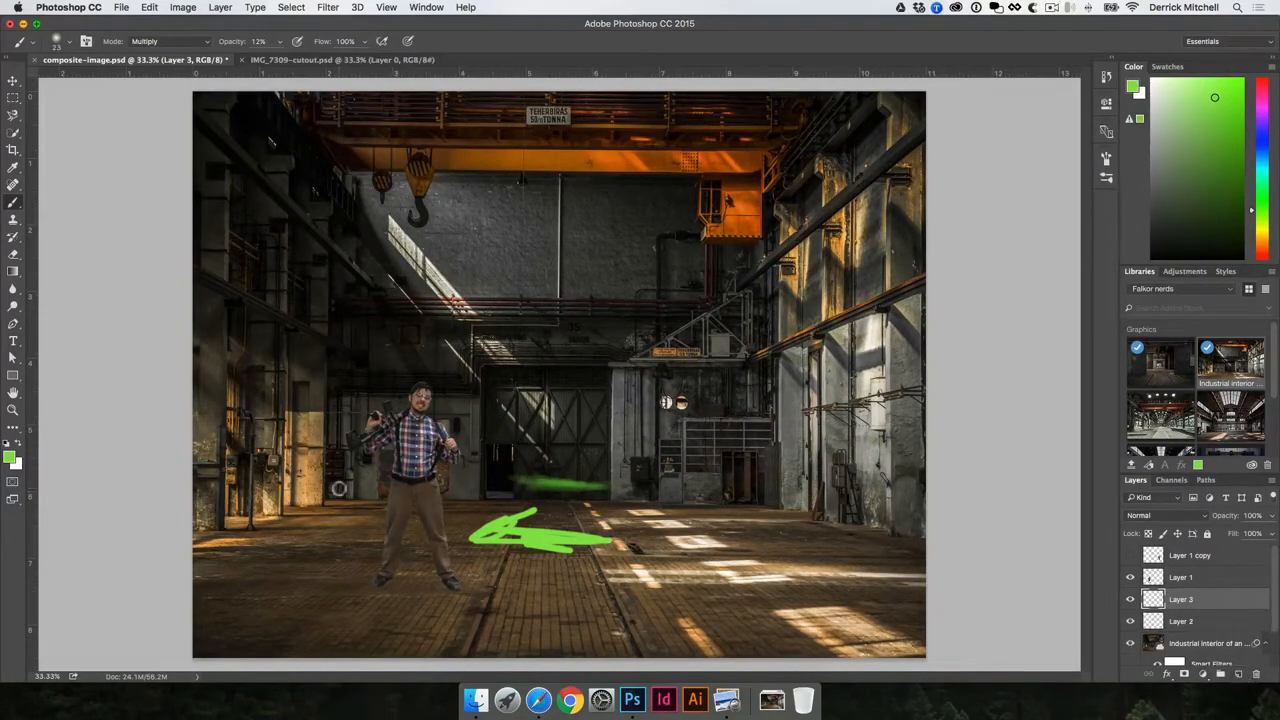
# - Reset the colours and keep black as the foreground painting colour
pyautogui.press('d')
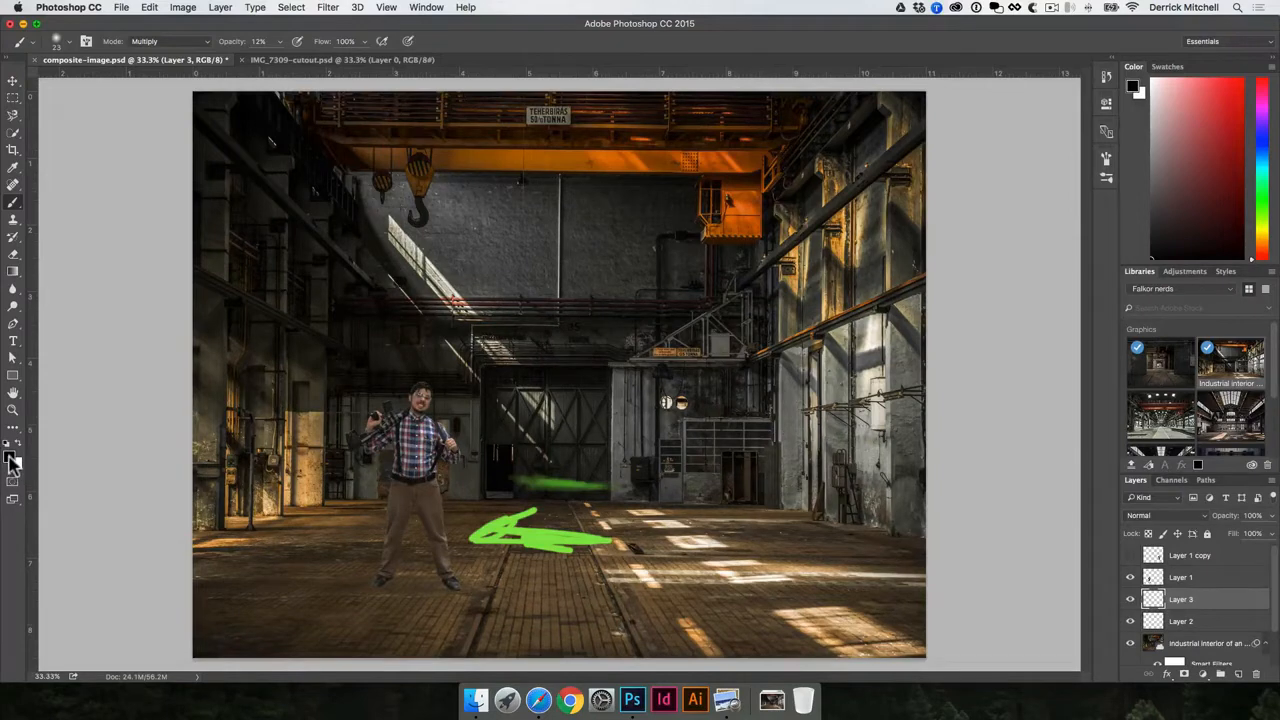
pyautogui.click(12, 459)
pyautogui.moveTo(563, 257); pyautogui.dragTo(479, 296)
pyautogui.click(822, 104)
# - Zoom onto the feet and paint a faint black shadow around and between both shoes
pyautogui.press('super+plus')
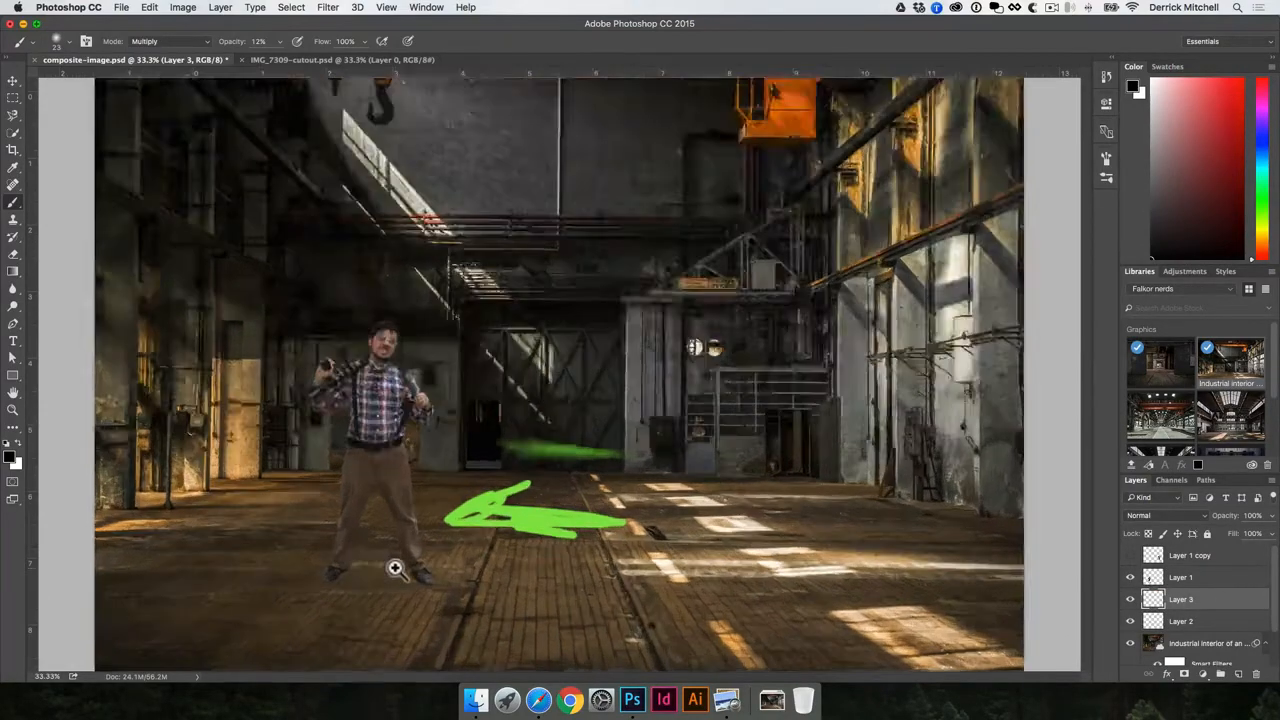
pyautogui.moveTo(400, 566); pyautogui.dragTo(533, 397)
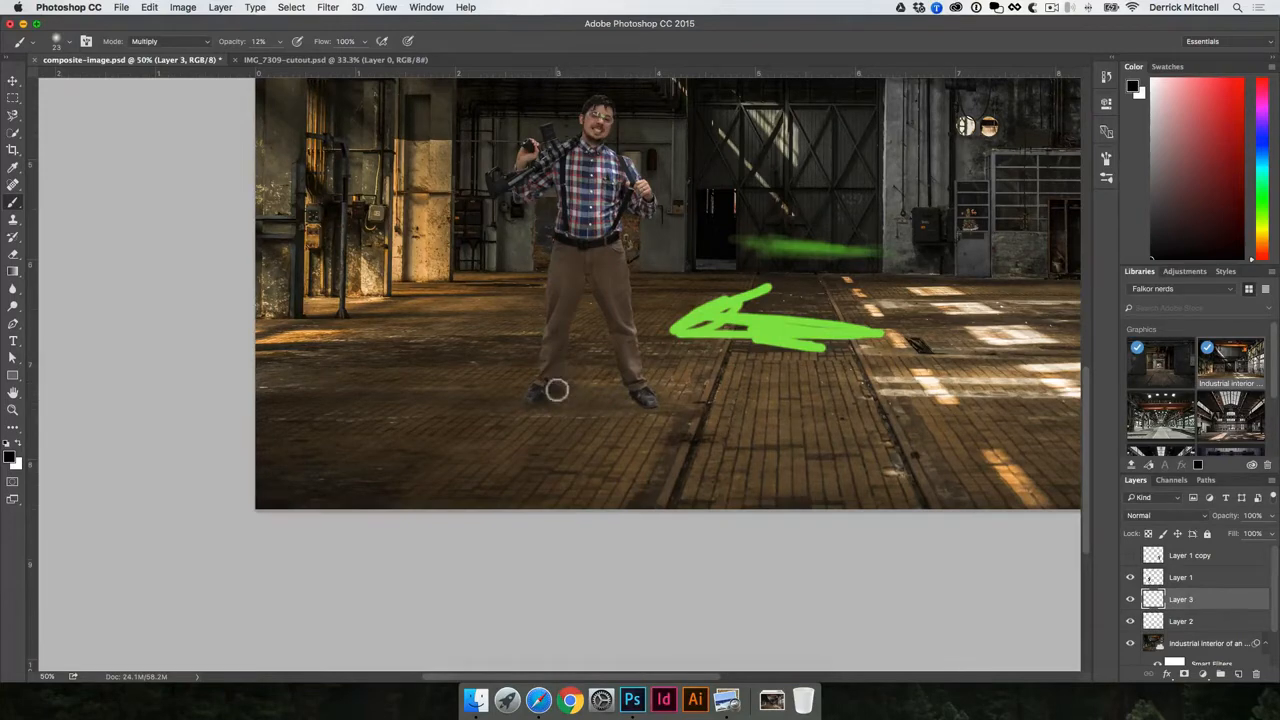
pyautogui.moveTo(592, 389)
pyautogui.mouseDown()
pyautogui.moveTo(534, 397)
pyautogui.moveTo(609, 383)
pyautogui.moveTo(544, 392)
pyautogui.mouseUp()
pyautogui.moveTo(544, 392)
pyautogui.mouseDown()
pyautogui.moveTo(626, 407)
pyautogui.moveTo(671, 386)
pyautogui.moveTo(651, 388)
pyautogui.moveTo(734, 386)
pyautogui.moveTo(663, 393)
pyautogui.moveTo(683, 401)
pyautogui.moveTo(648, 393)
pyautogui.moveTo(663, 394)
pyautogui.moveTo(655, 408)
pyautogui.moveTo(648, 389)
pyautogui.moveTo(678, 409)
pyautogui.moveTo(659, 401)
pyautogui.moveTo(694, 397)
pyautogui.moveTo(637, 406)
pyautogui.mouseUp()
pyautogui.moveTo(528, 400)
pyautogui.mouseDown()
pyautogui.moveTo(643, 408)
pyautogui.moveTo(618, 393)
pyautogui.moveTo(657, 405)
pyautogui.mouseUp()
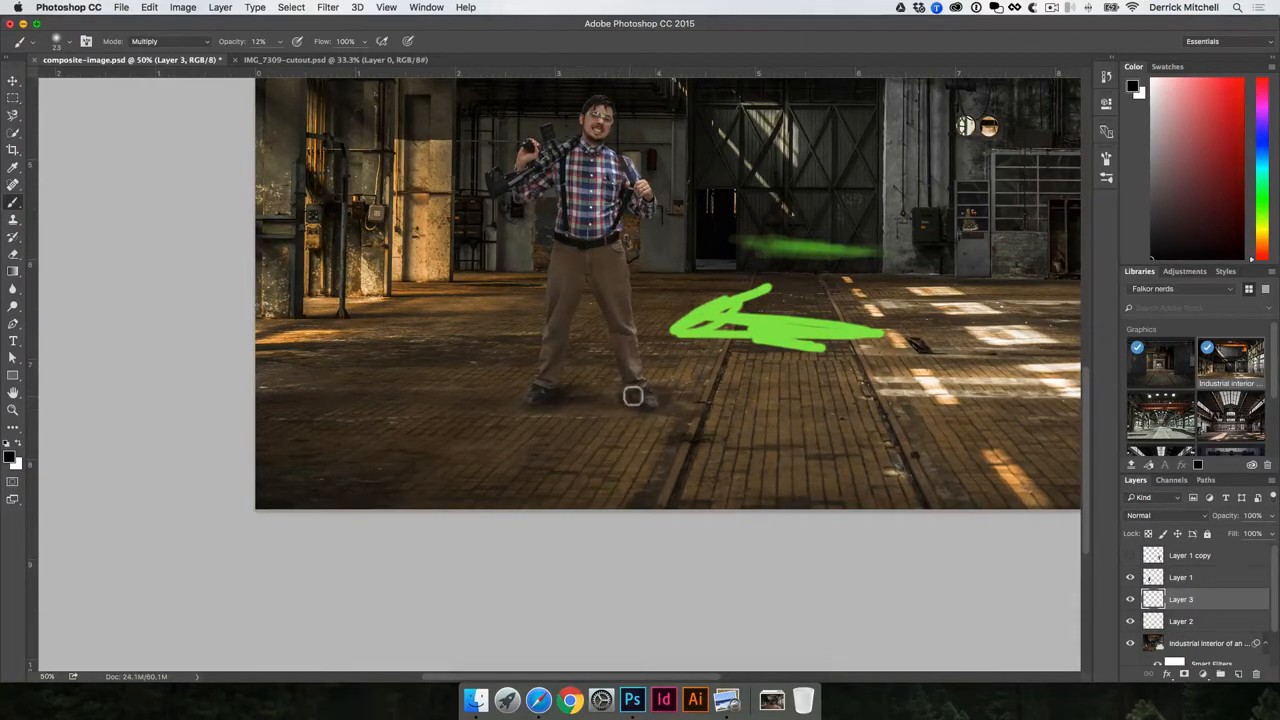
# - Select the man's layer and duplicate it as Layer 1 copy 2
pyautogui.press('v')
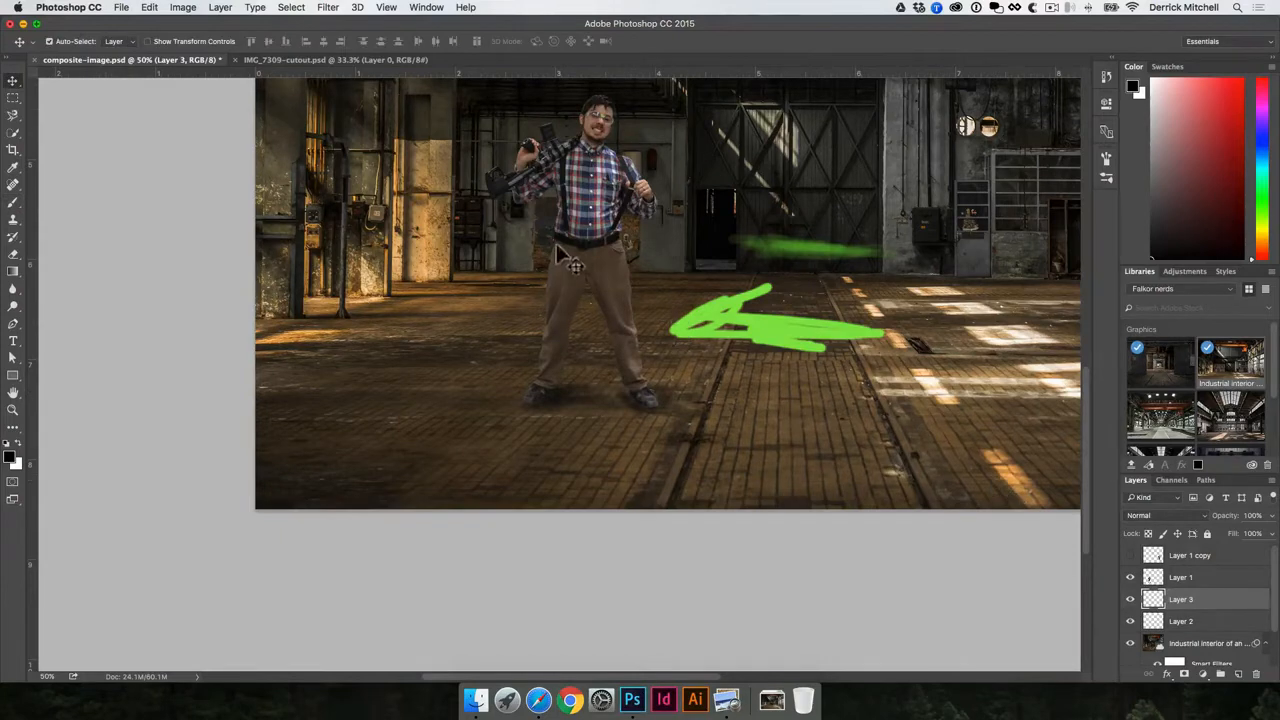
pyautogui.click(594, 212)
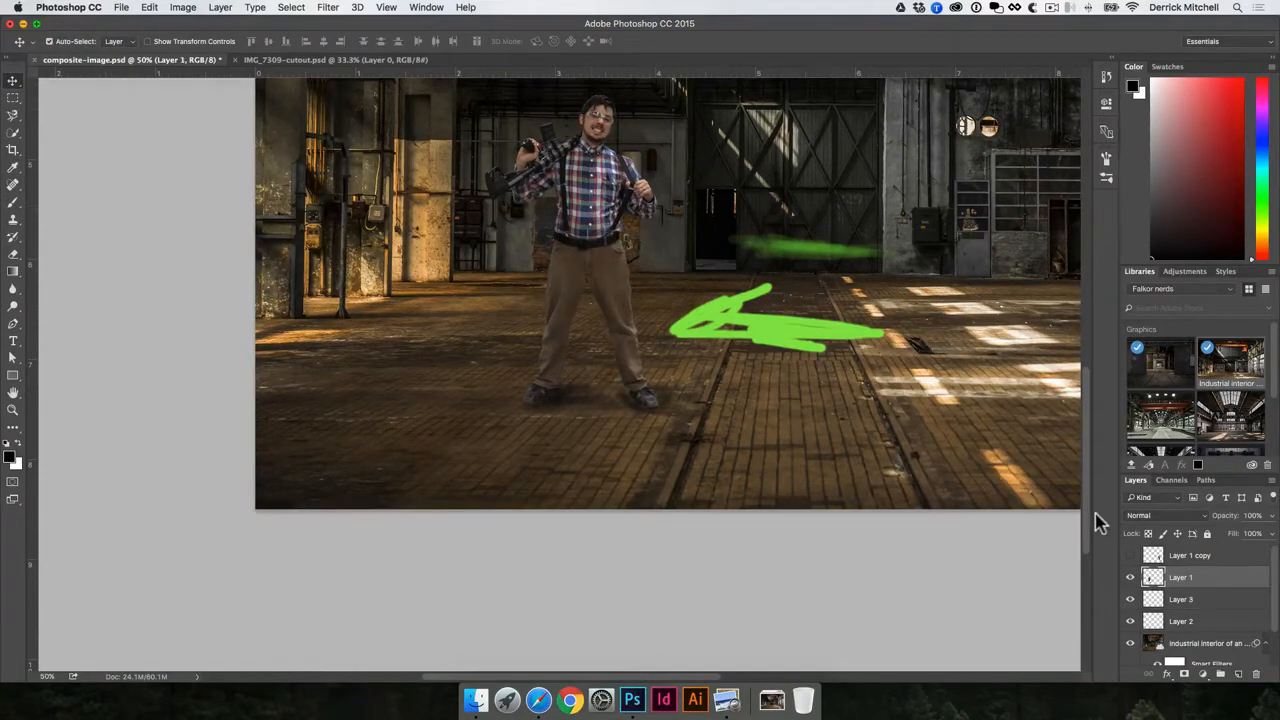
pyautogui.press('super+j')
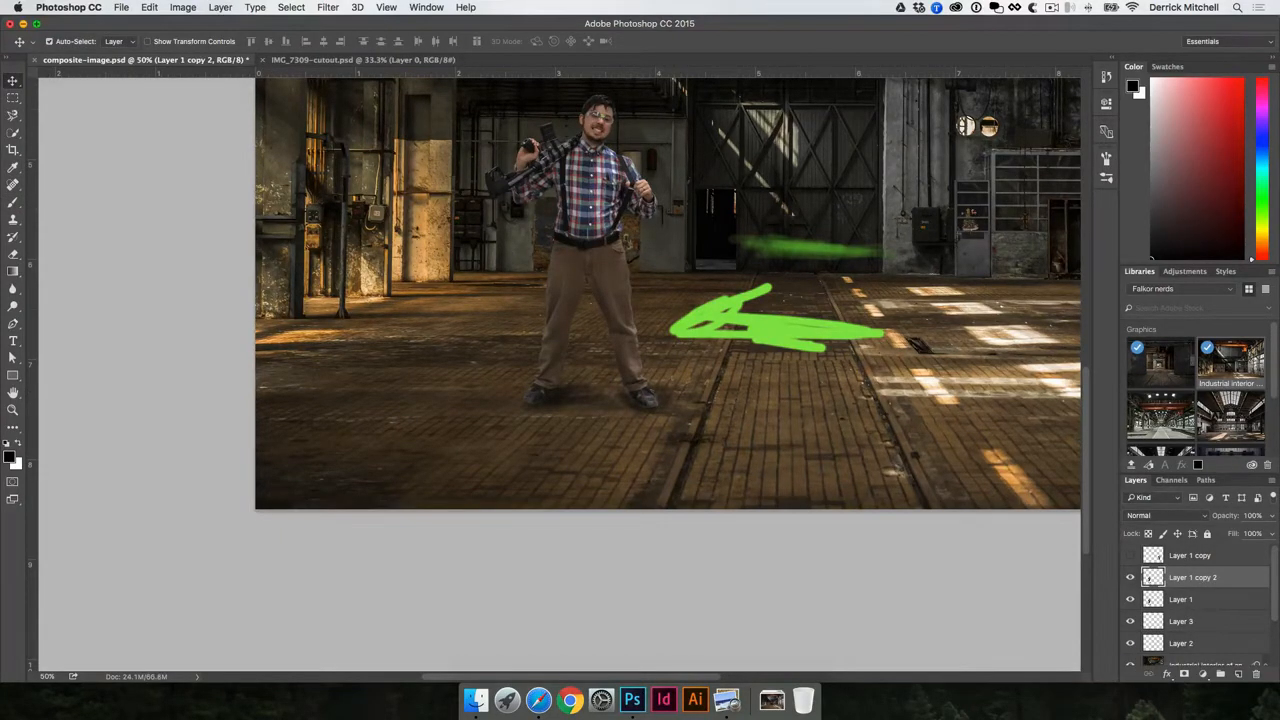
# - Free-transform the original Layer 1, skewing the man flat across the floor toward the right
pyautogui.click(1160, 599)
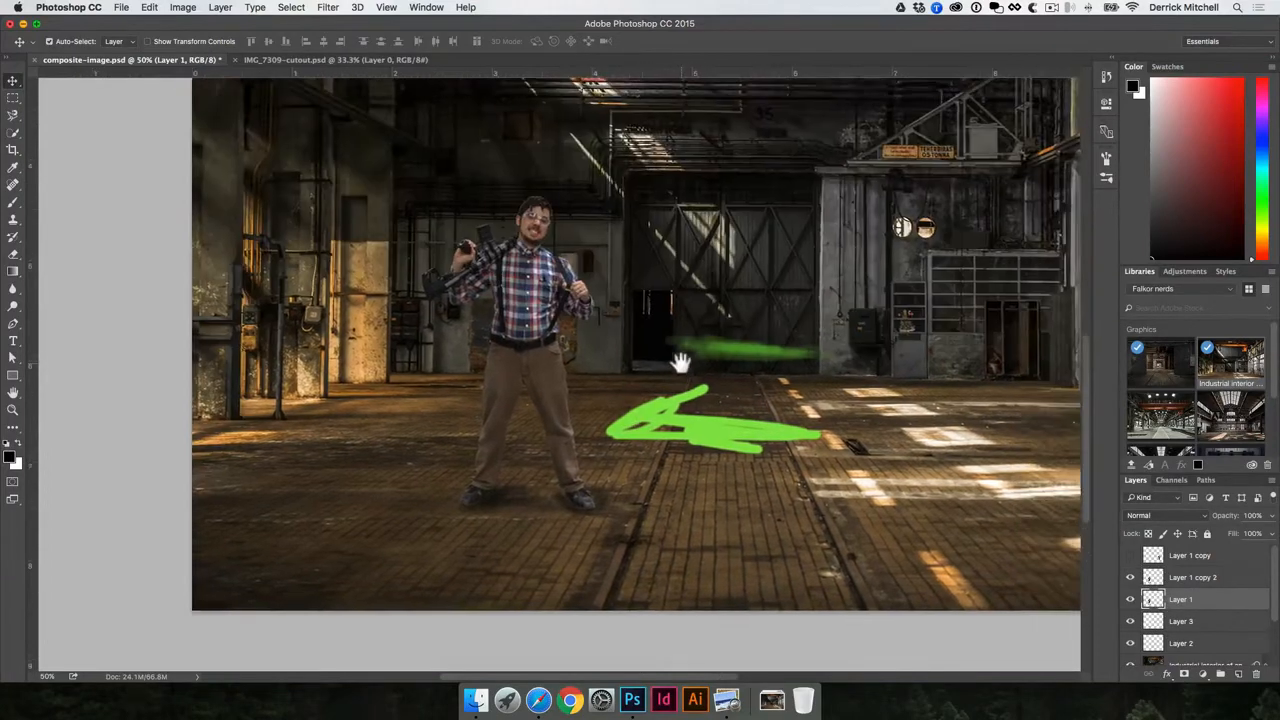
pyautogui.press('super+t')
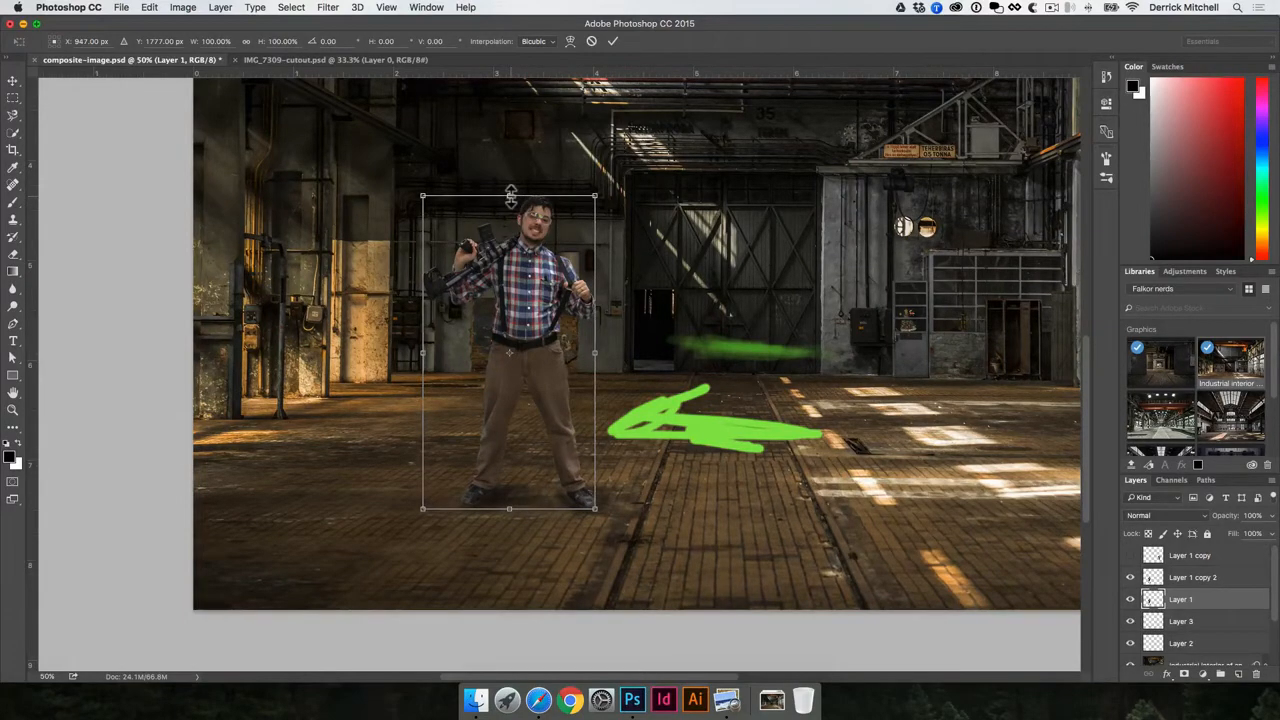
pyautogui.moveTo(511, 200); pyautogui.dragTo(790, 420)
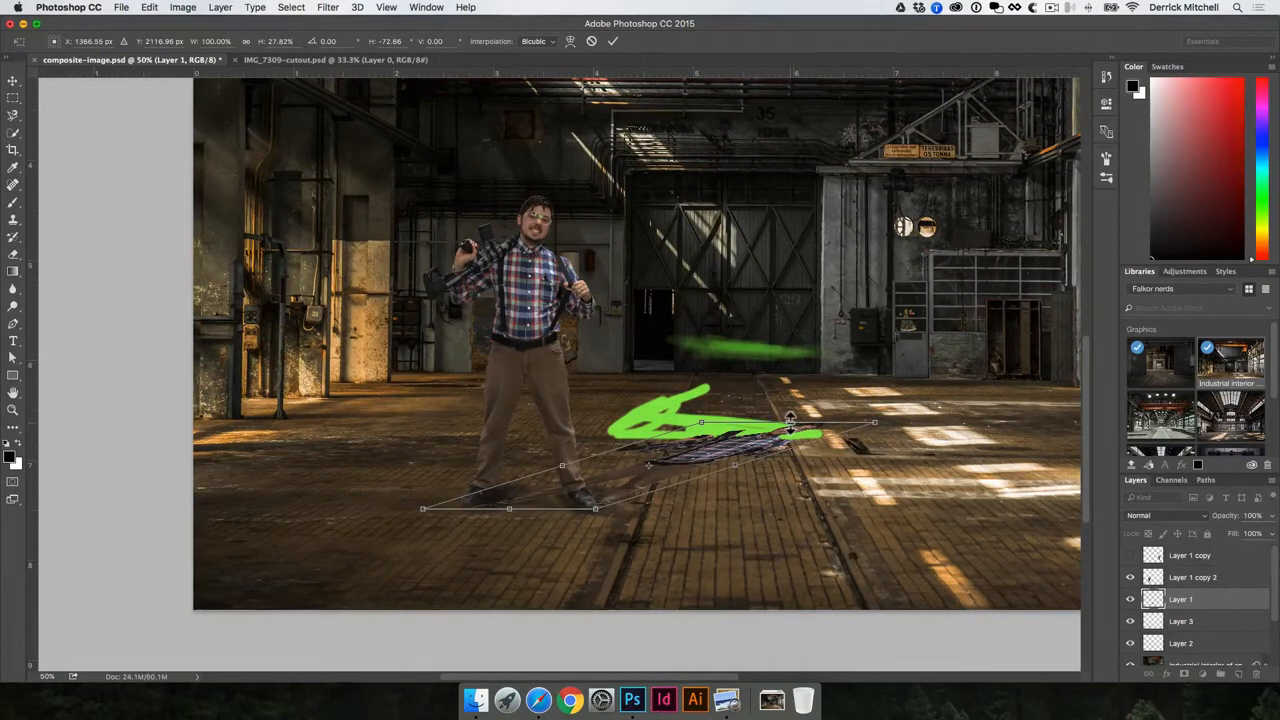
pyautogui.press('Return')
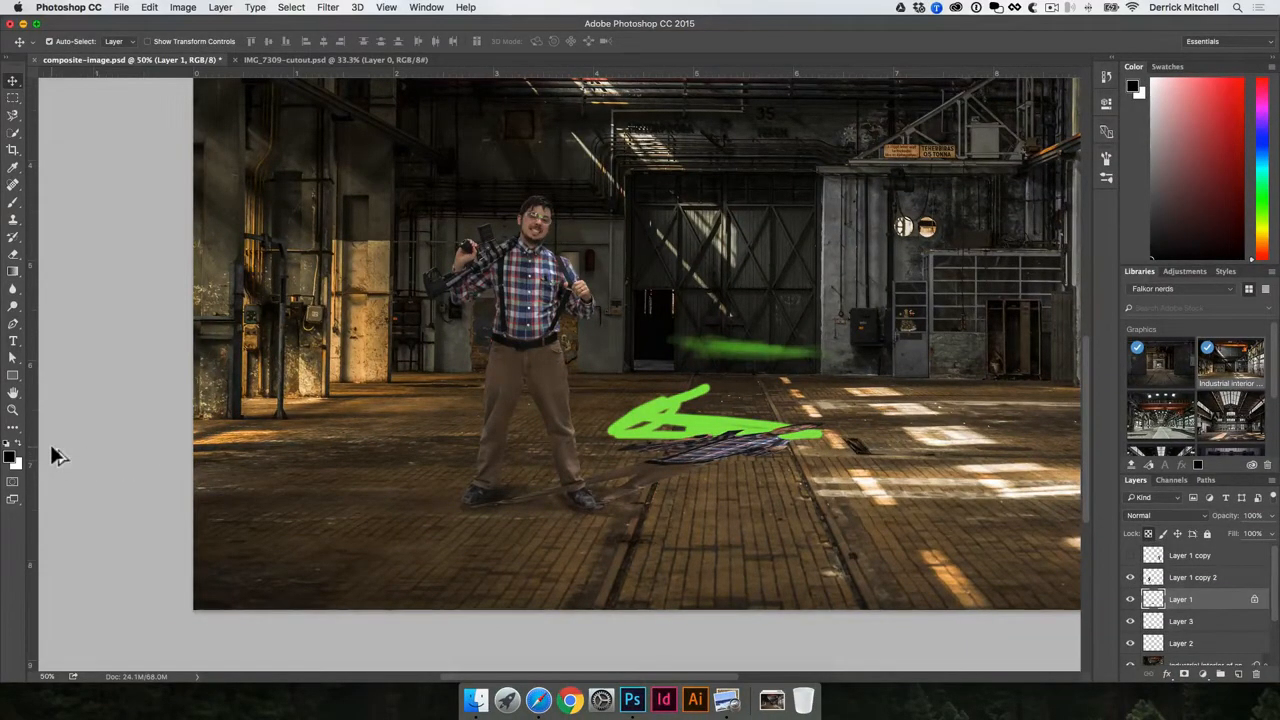
# - Fill the skewed shadow shape with solid black and delete the green test-stroke Layer 2
pyautogui.hotkey('alt', 'BackSpace')
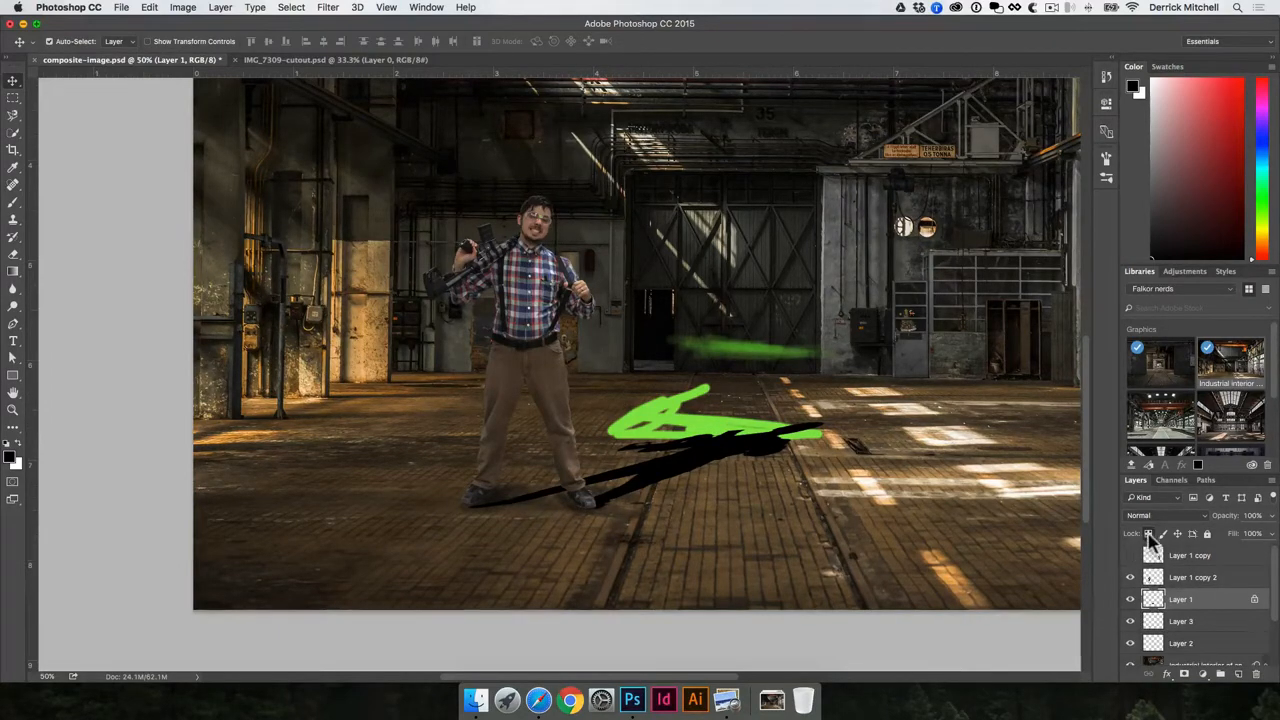
pyautogui.hotkey('alt', 'BackSpace')
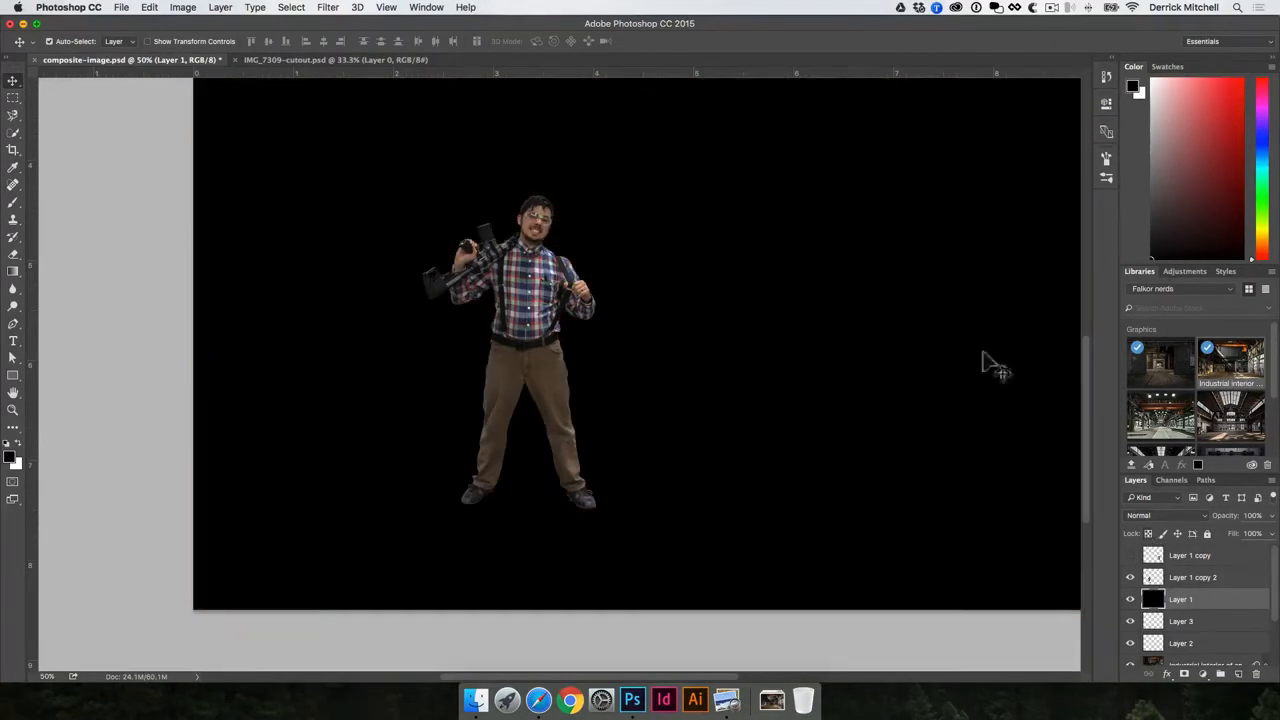
pyautogui.press('super+z')
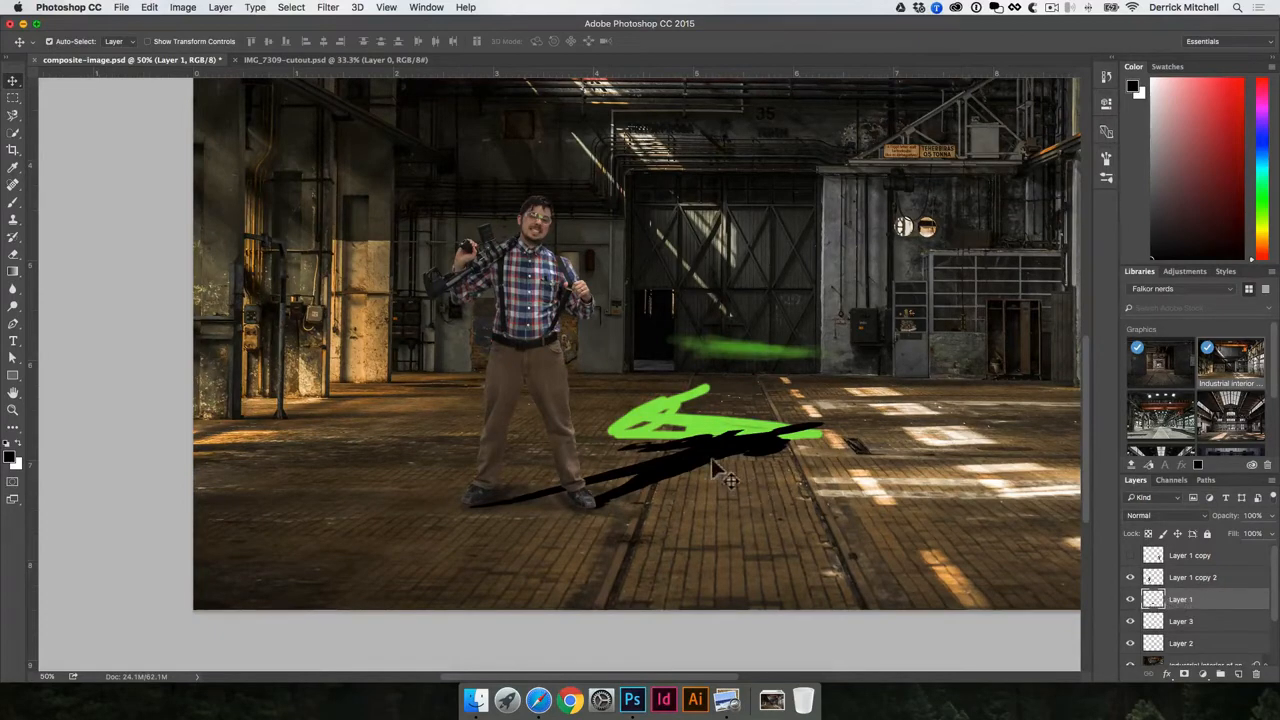
pyautogui.moveTo(690, 415)
pyautogui.mouseDown()
pyautogui.moveTo(705, 310)
pyautogui.moveTo(735, 315)
pyautogui.mouseUp()
pyautogui.press('Delete')
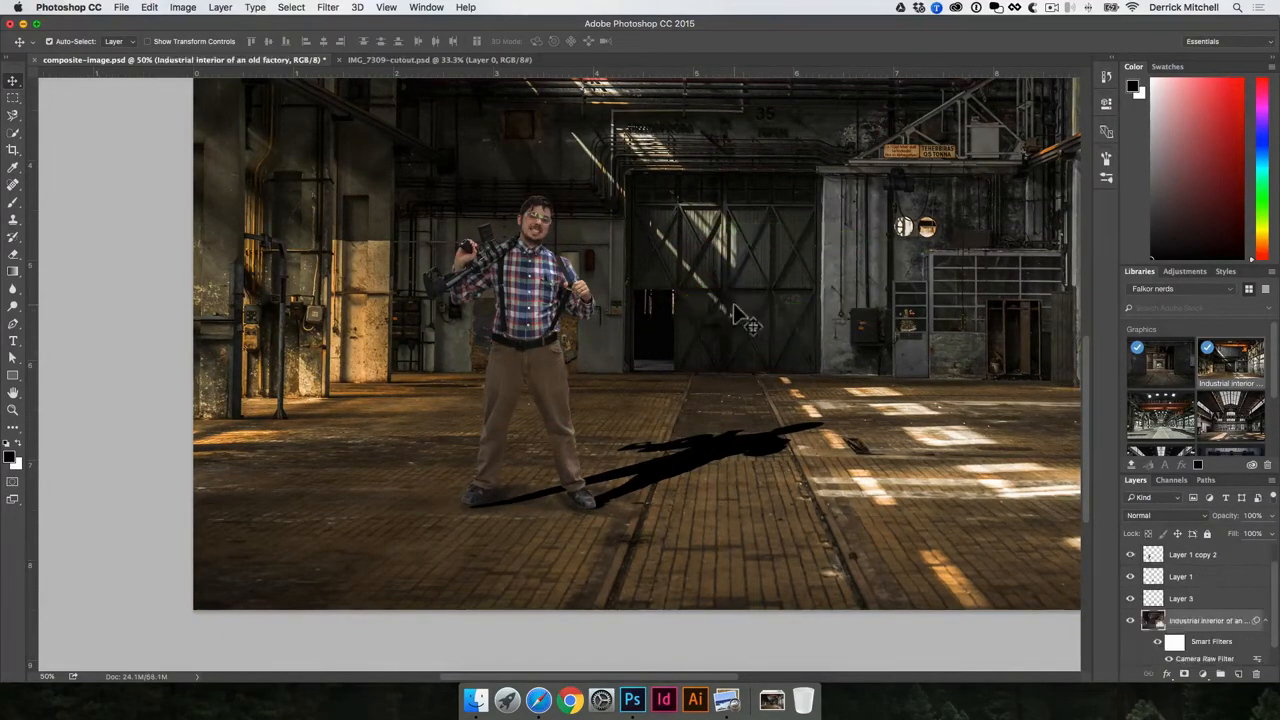
# - Set the cast-shadow layer to 49% opacity with the Multiply blend mode
pyautogui.click(726, 455)
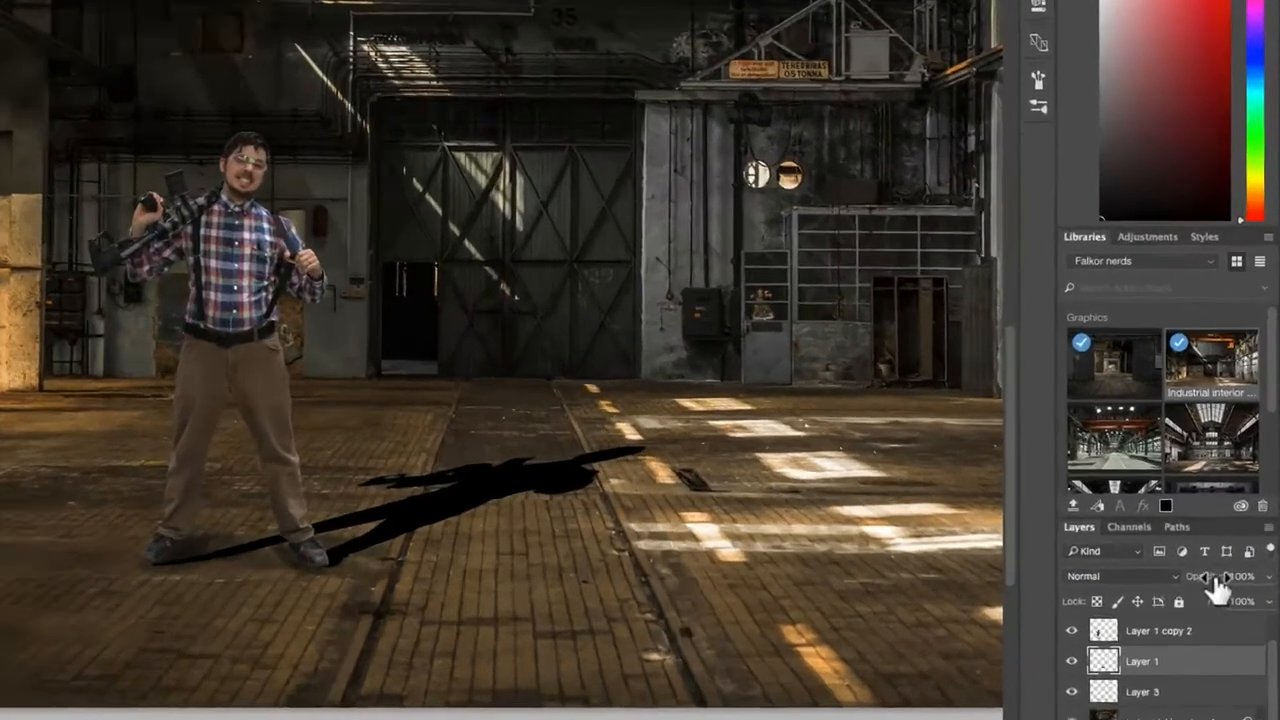
pyautogui.moveTo(1224, 516); pyautogui.dragTo(1198, 517)
pyautogui.click(1165, 592)
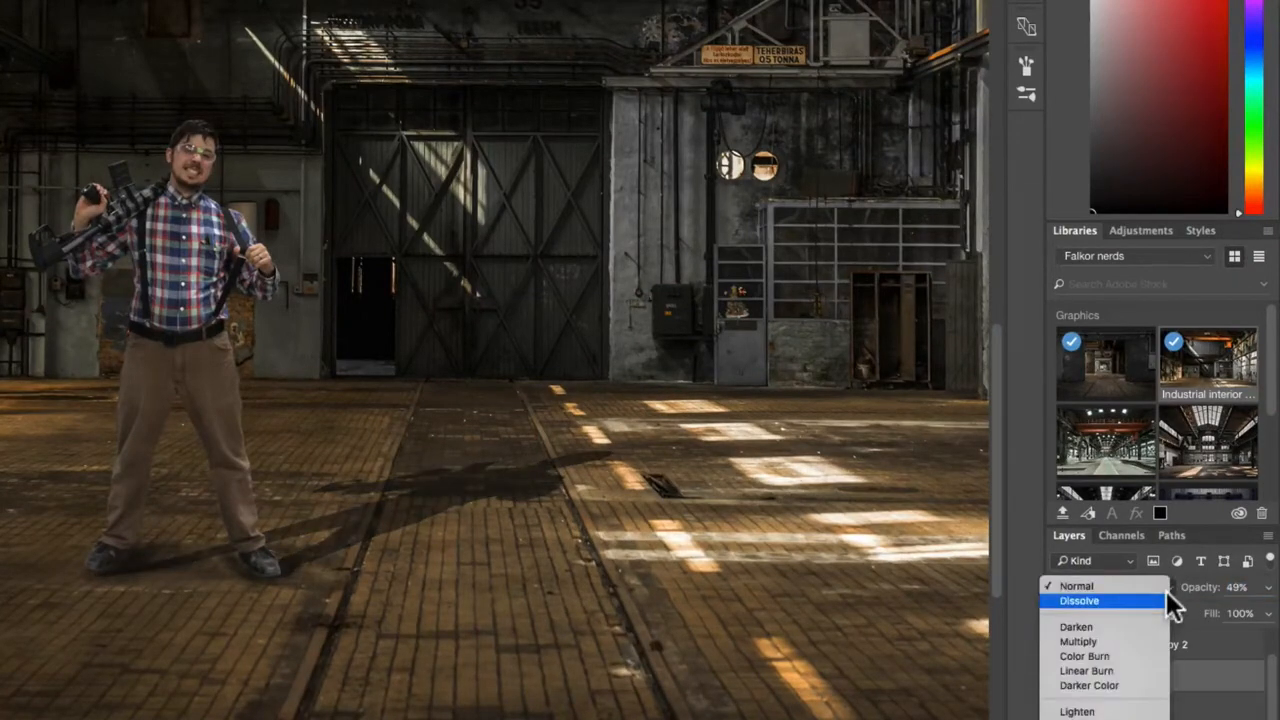
pyautogui.click(1122, 641)
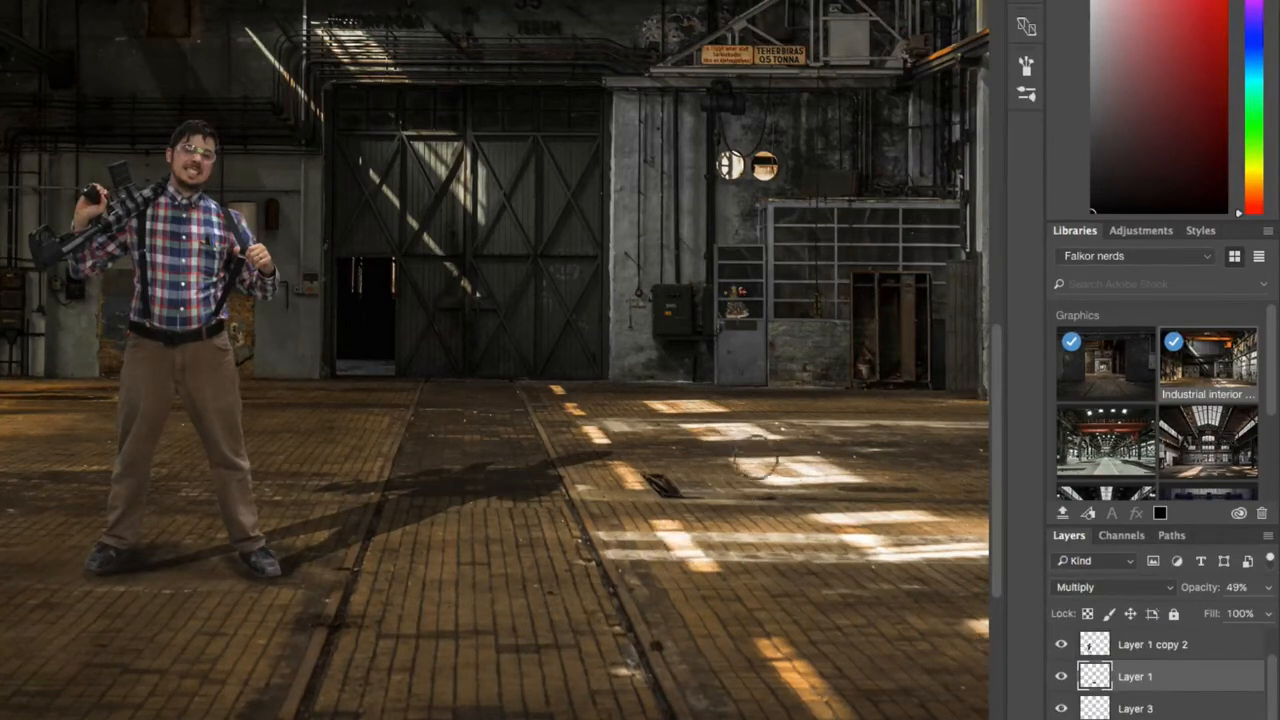
# - Erase the far end of the cast shadow with an enlarged eraser brush
pyautogui.press('[')
pyautogui.press(']')
pyautogui.press(']')
pyautogui.press(']')
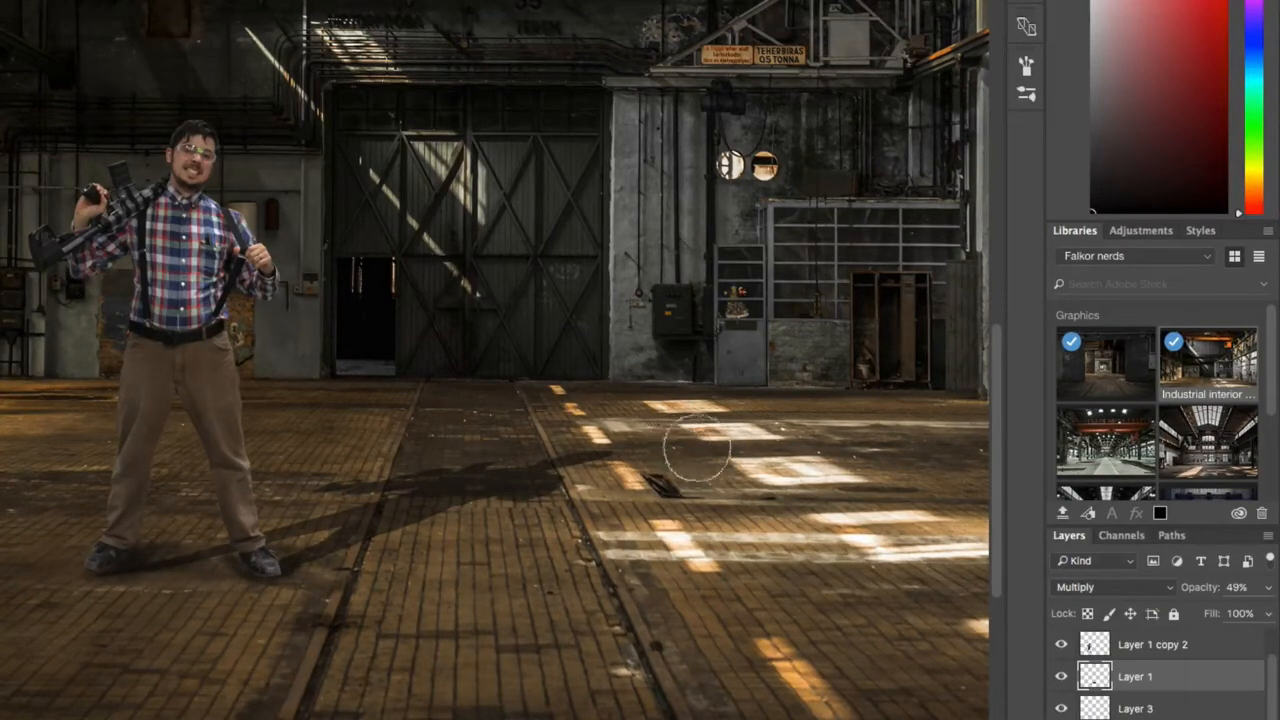
pyautogui.moveTo(653, 448)
pyautogui.mouseDown()
pyautogui.moveTo(567, 457)
pyautogui.moveTo(461, 445)
pyautogui.moveTo(486, 477)
pyautogui.moveTo(570, 490)
pyautogui.moveTo(485, 469)
pyautogui.mouseUp()
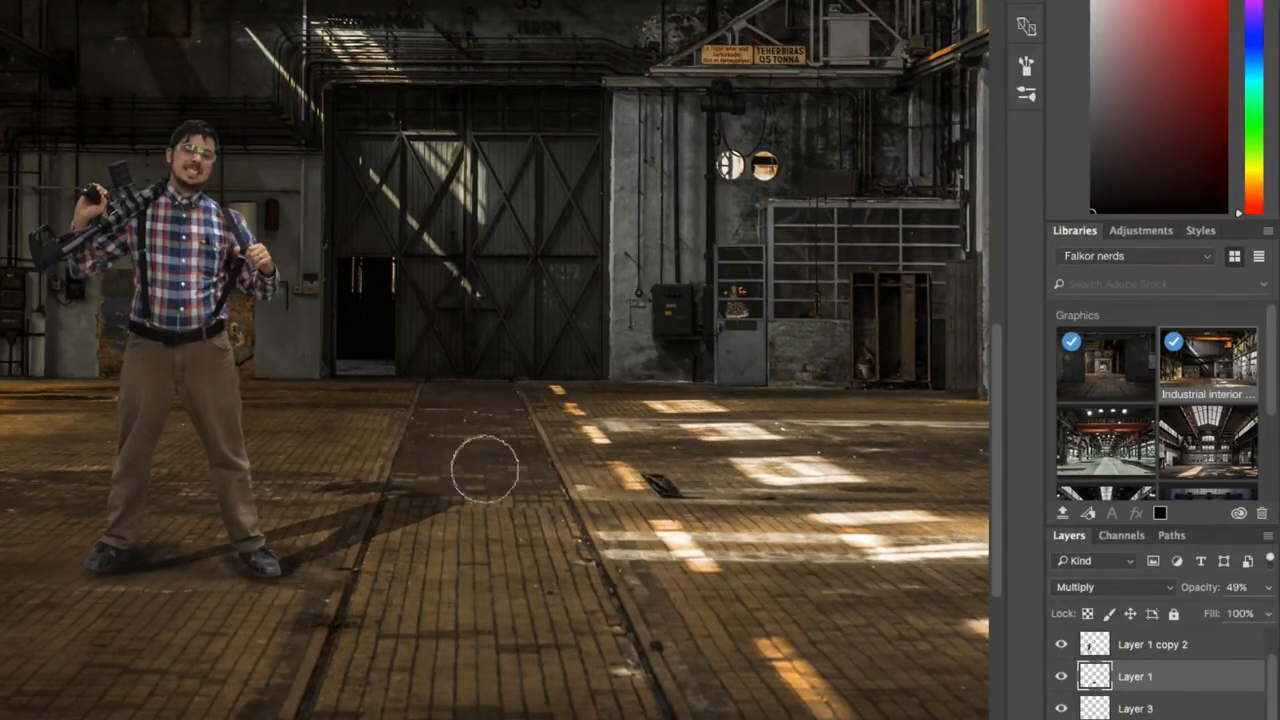
pyautogui.press('v')
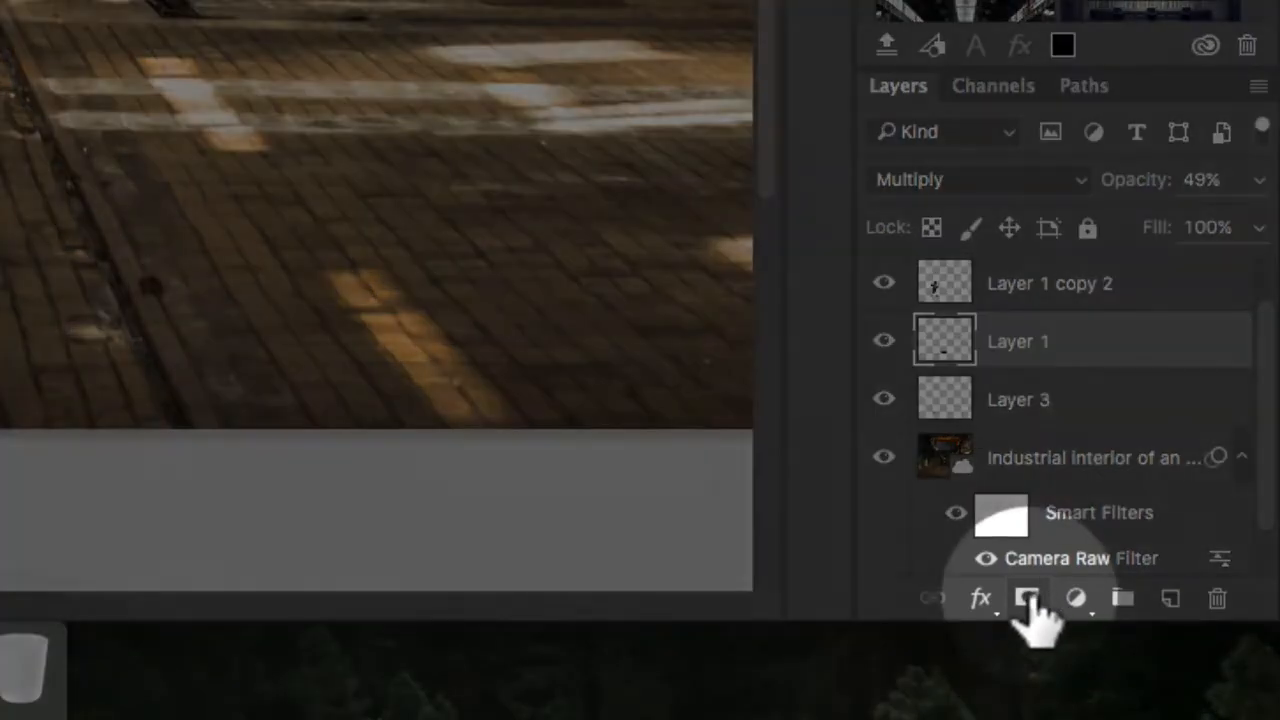
# - Mask the shadow layer with a black-to-white gradient, toggling the mask to compare before and after
pyautogui.click(1036, 598)
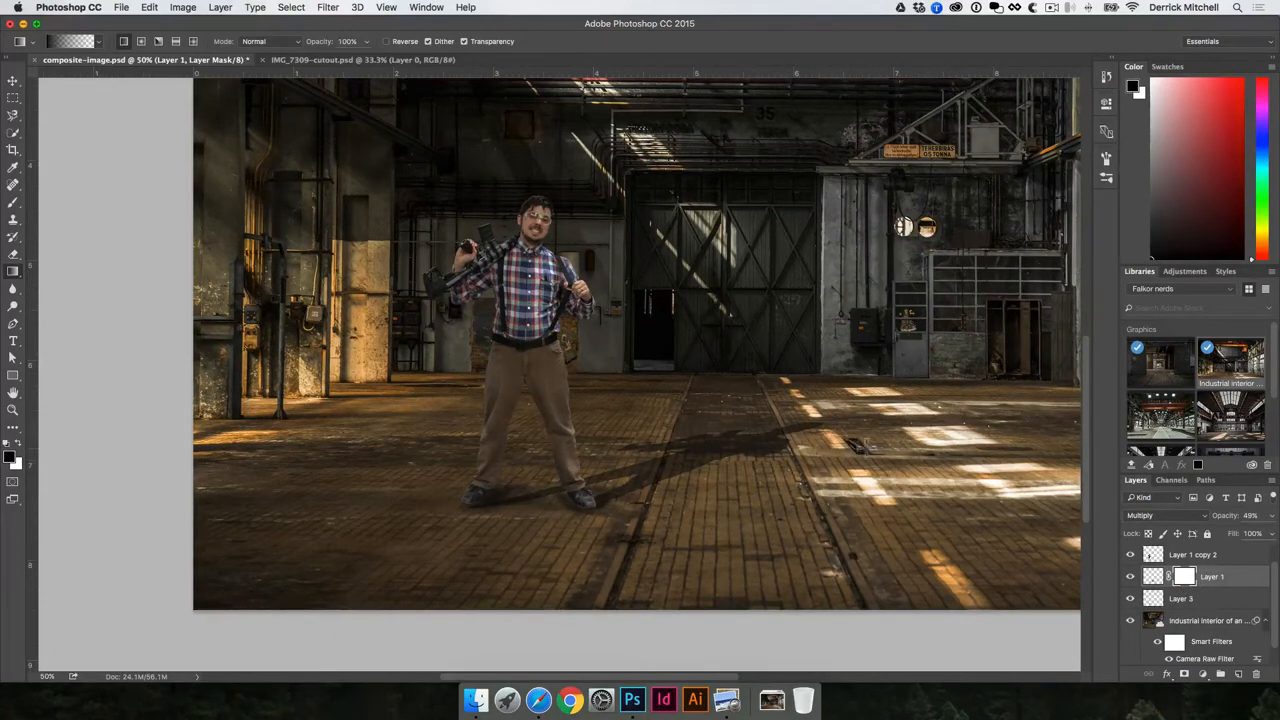
pyautogui.moveTo(818, 425); pyautogui.dragTo(636, 488)
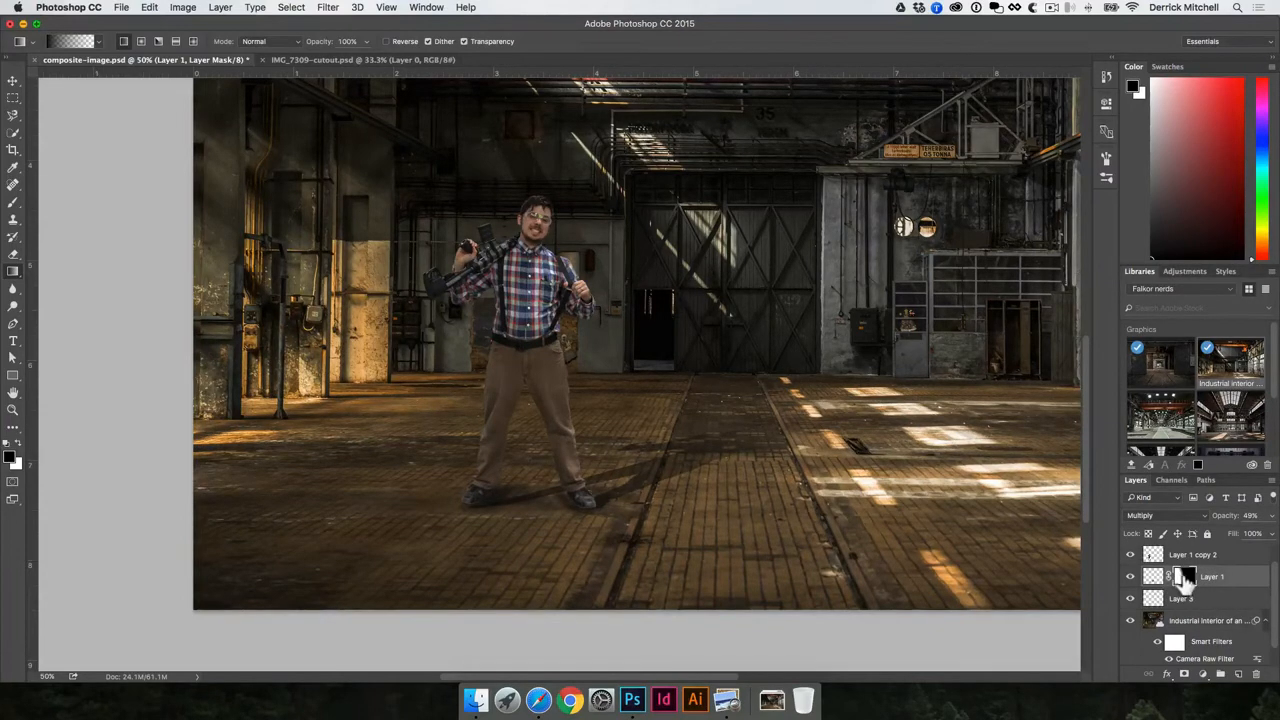
pyautogui.keyDown('shift'); pyautogui.click(1185, 580); pyautogui.keyUp('shift')
pyautogui.keyDown('shift'); pyautogui.click(1185, 580); pyautogui.keyUp('shift')
pyautogui.keyDown('shift'); pyautogui.click(1185, 580); pyautogui.keyUp('shift')
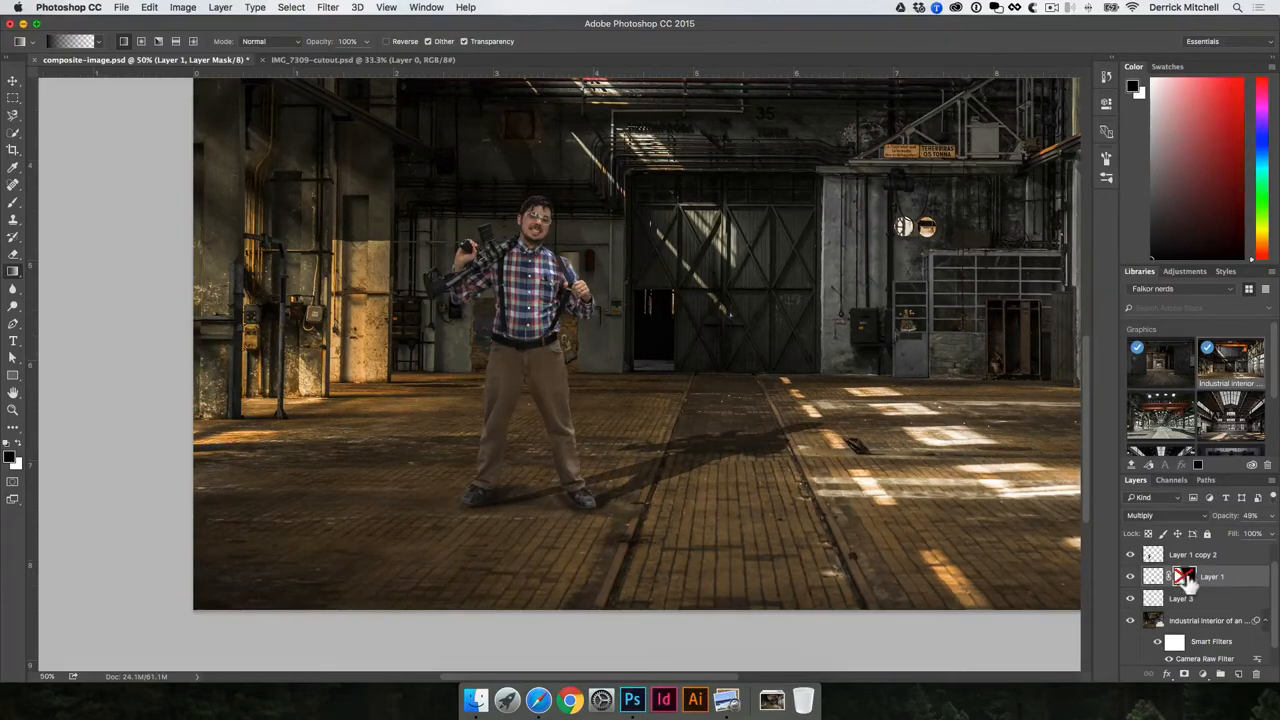
pyautogui.keyDown('shift'); pyautogui.click(1185, 580); pyautogui.keyUp('shift')
pyautogui.keyDown('shift'); pyautogui.click(1185, 580); pyautogui.keyUp('shift')
pyautogui.keyDown('shift'); pyautogui.click(1185, 580); pyautogui.keyUp('shift')
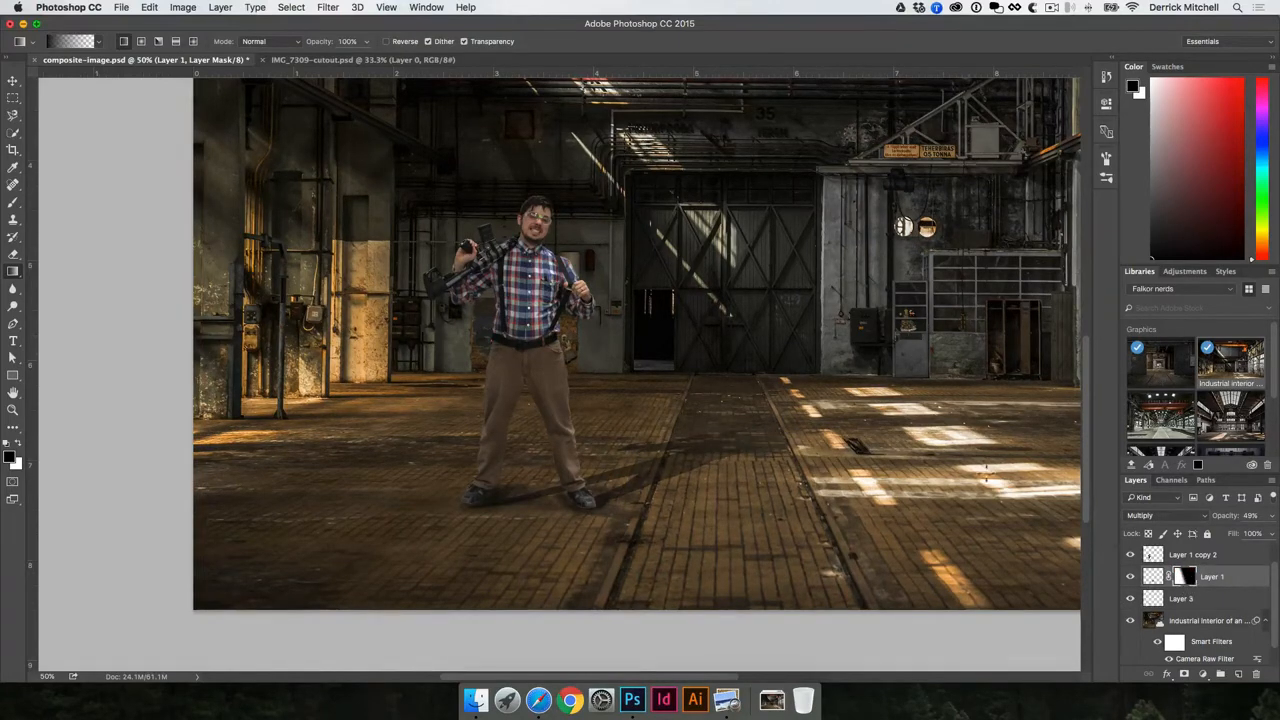
pyautogui.press('v')
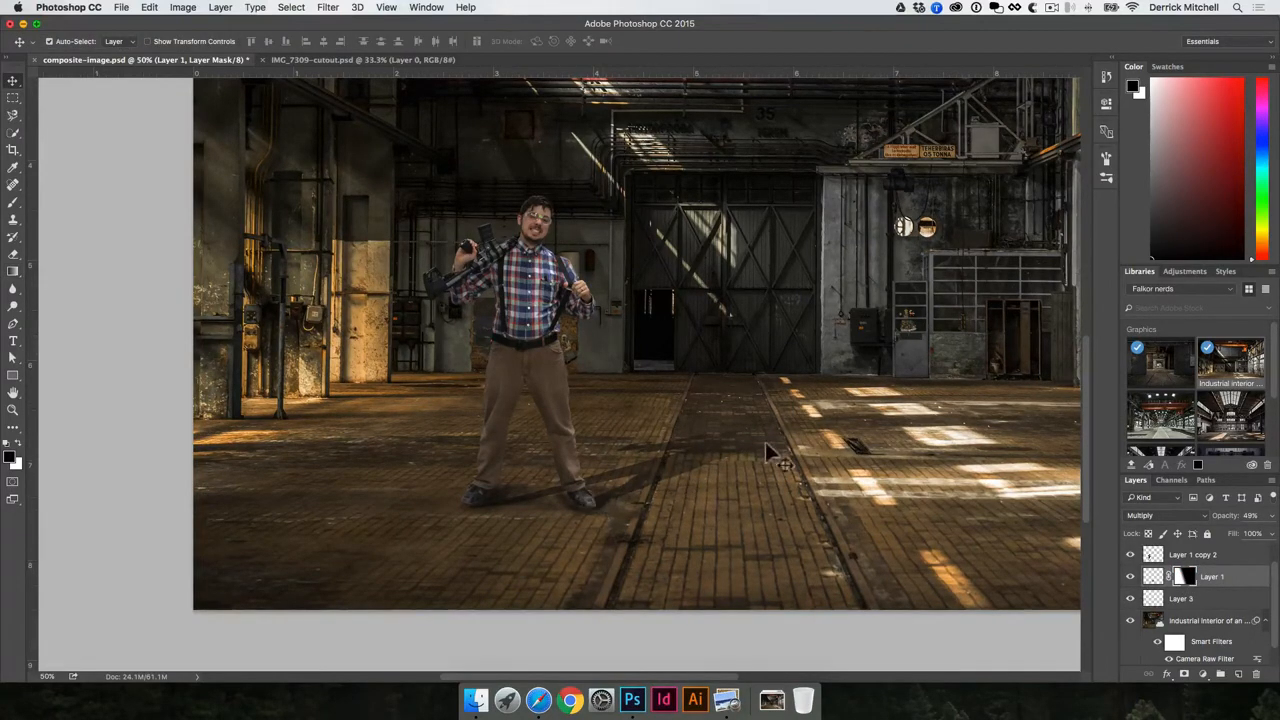
pyautogui.keyDown('alt'); pyautogui.click(578, 425); pyautogui.keyUp('alt')
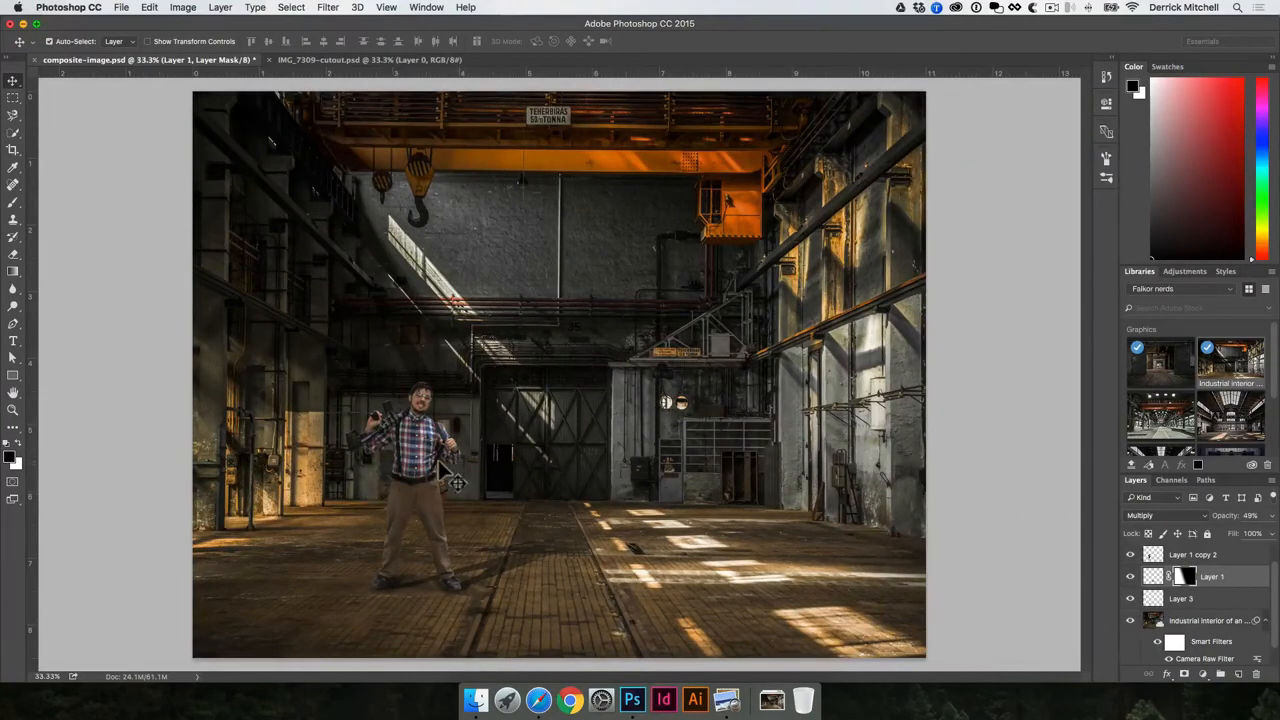
pyautogui.click(436, 478)
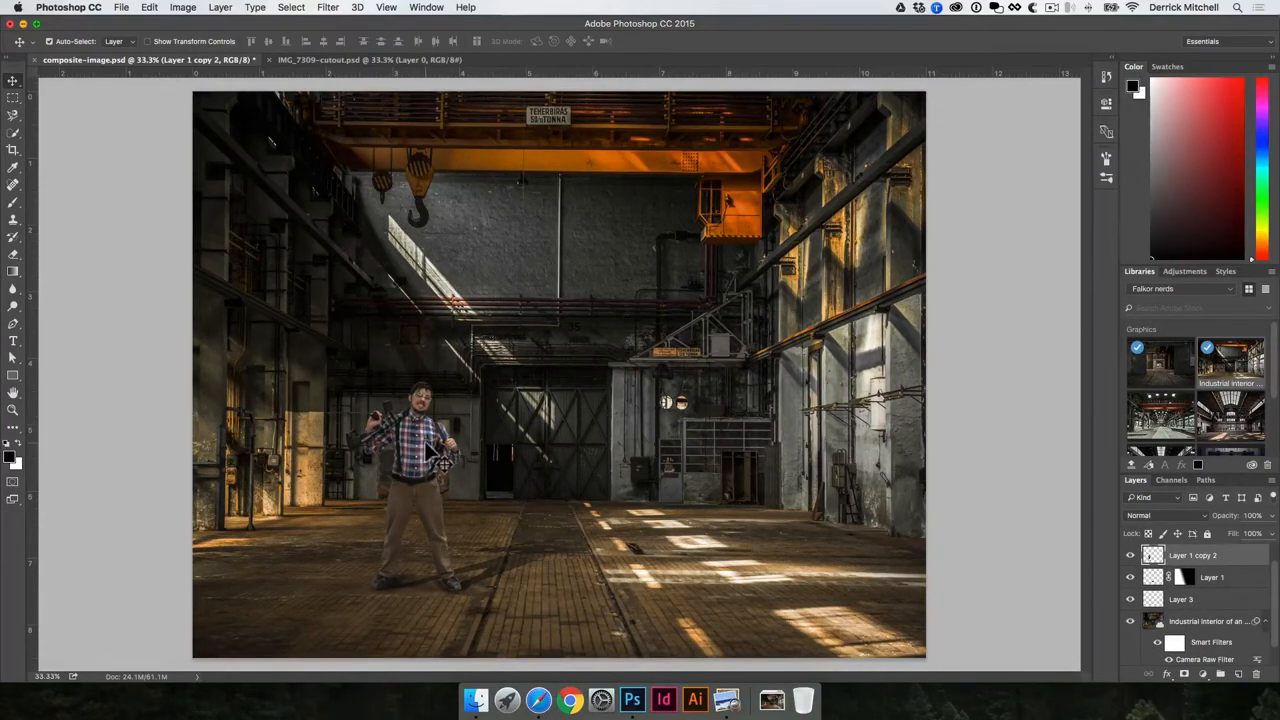
pyautogui.press('super+l')
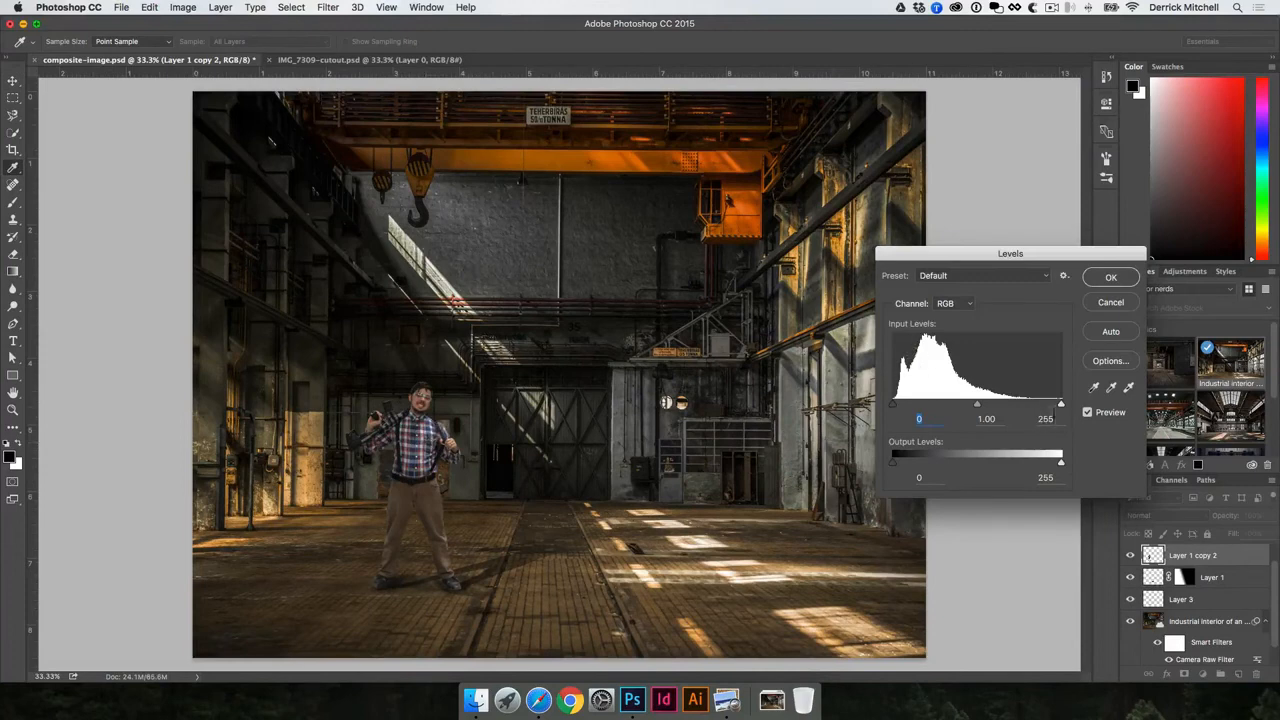
pyautogui.moveTo(1064, 408)
pyautogui.mouseDown()
pyautogui.moveTo(1029, 409)
pyautogui.moveTo(1063, 409)
pyautogui.mouseUp()
pyautogui.moveTo(893, 404); pyautogui.dragTo(893, 463)
pyautogui.moveTo(1062, 462)
pyautogui.mouseDown()
pyautogui.moveTo(1042, 462)
pyautogui.moveTo(1064, 462)
pyautogui.mouseUp()
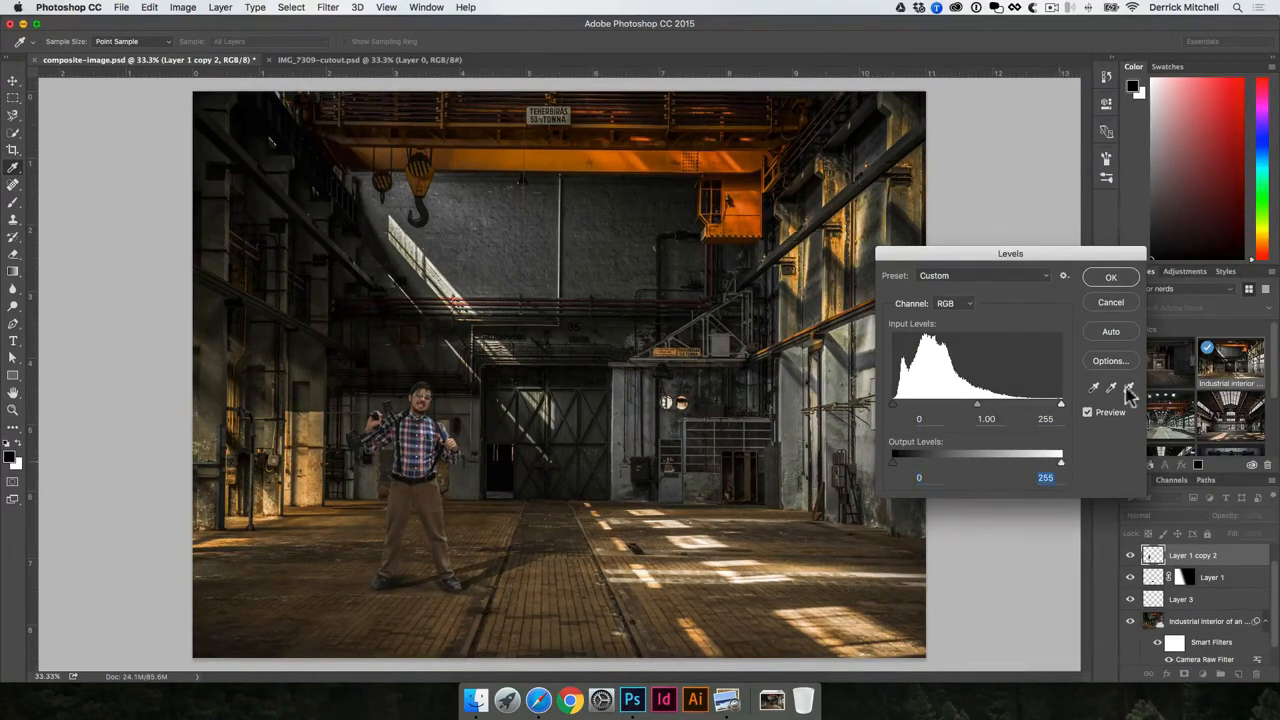
pyautogui.click(1111, 303)
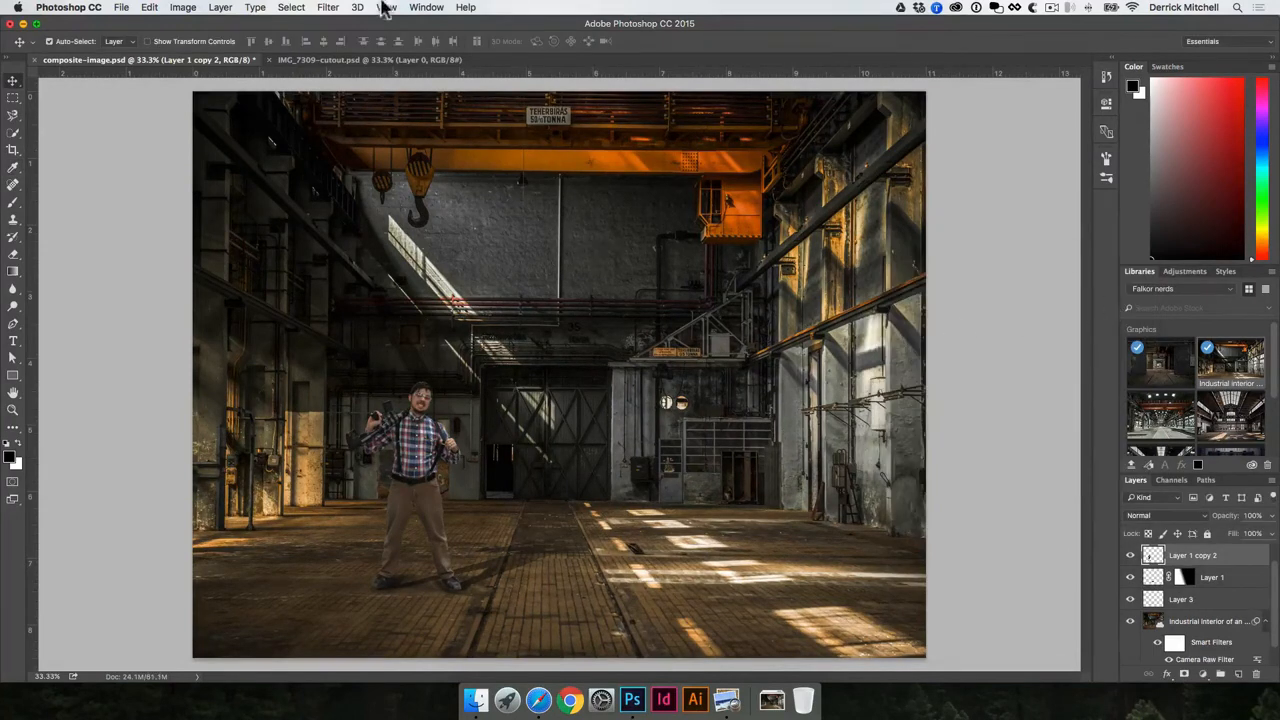
pyautogui.click(328, 7)
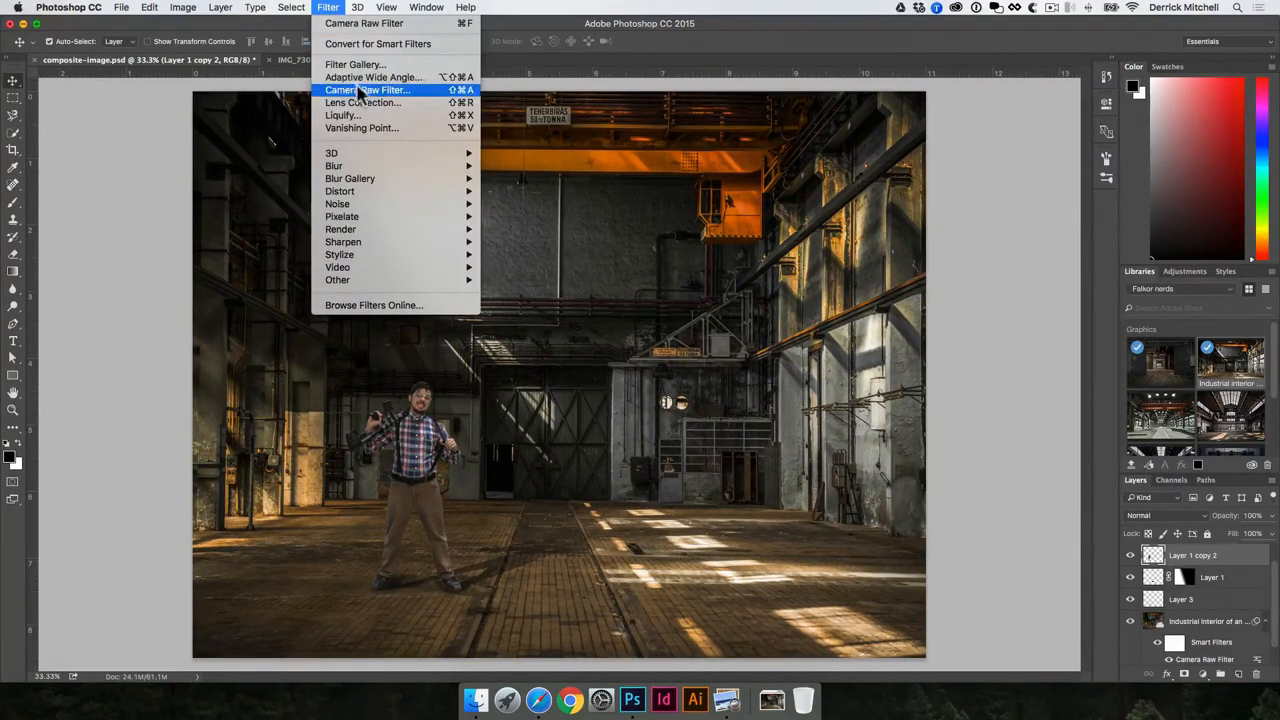
pyautogui.click(512, 366)
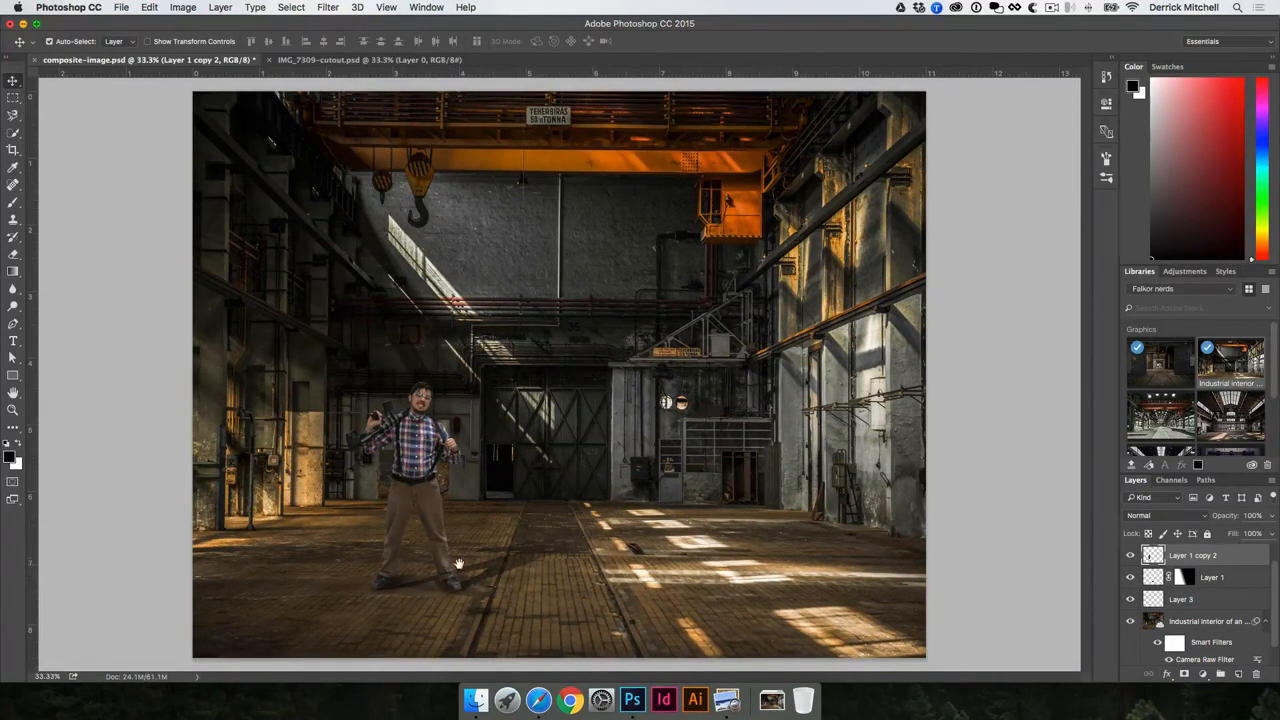
pyautogui.press('super')
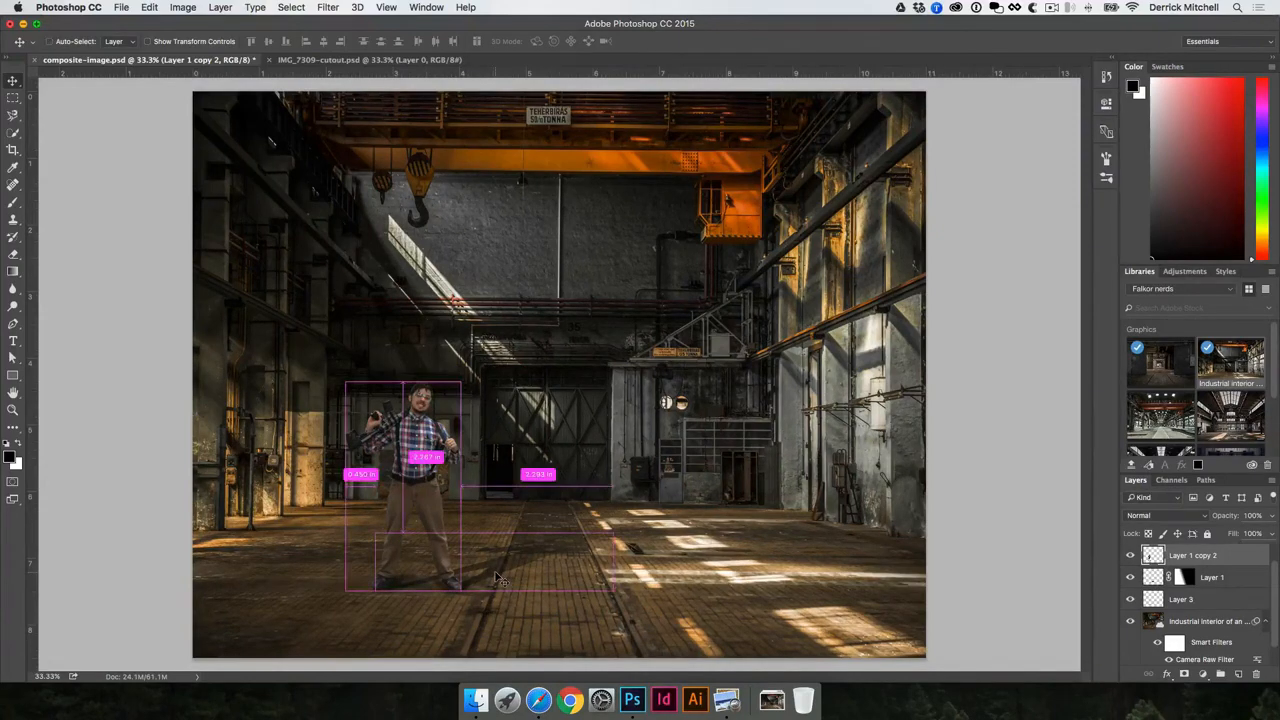